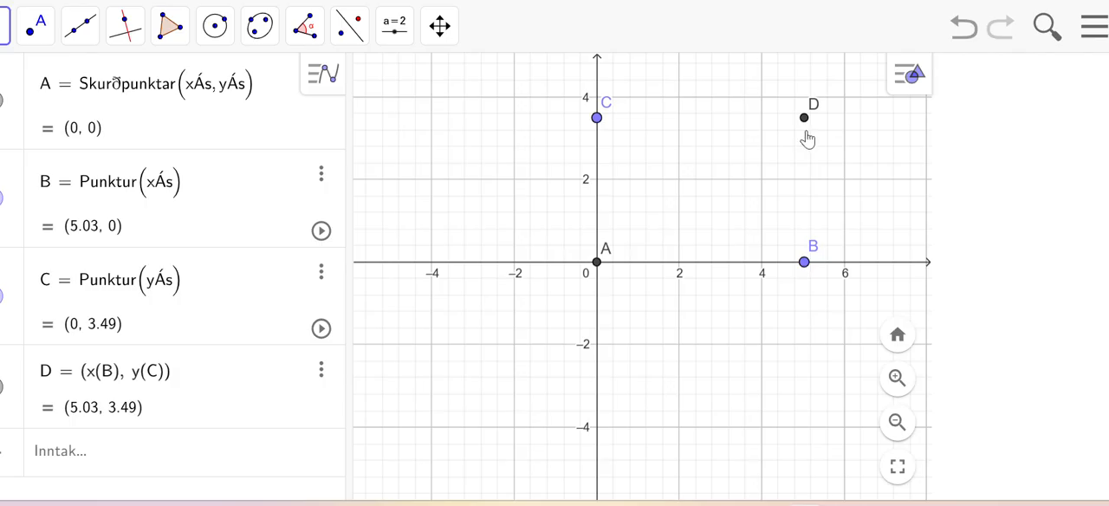
# Step: Redefine point B as (width, 0), with width as a new slider variable
pyautogui.click(53, 455)
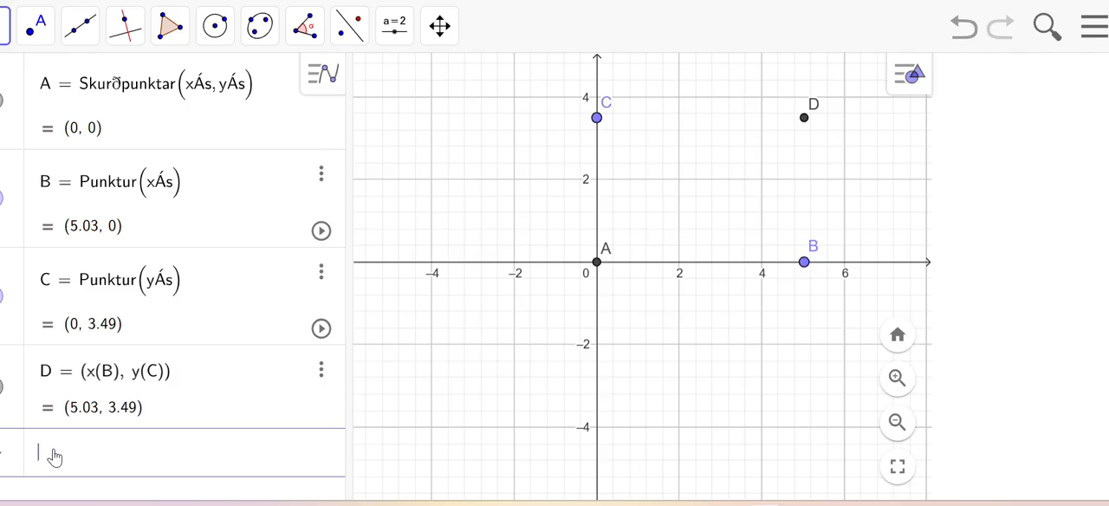
pyautogui.write('B = ')
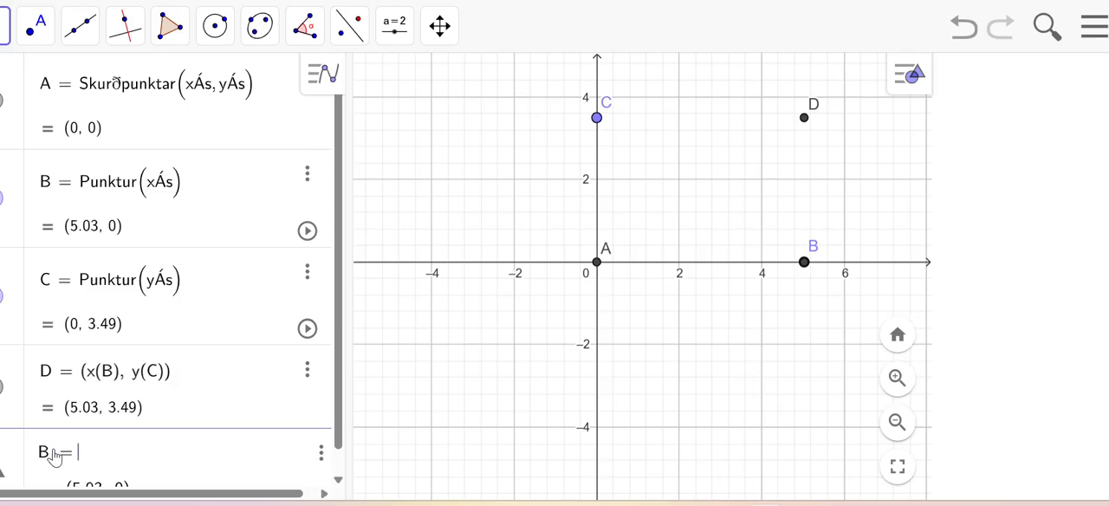
pyautogui.write('width, 0')
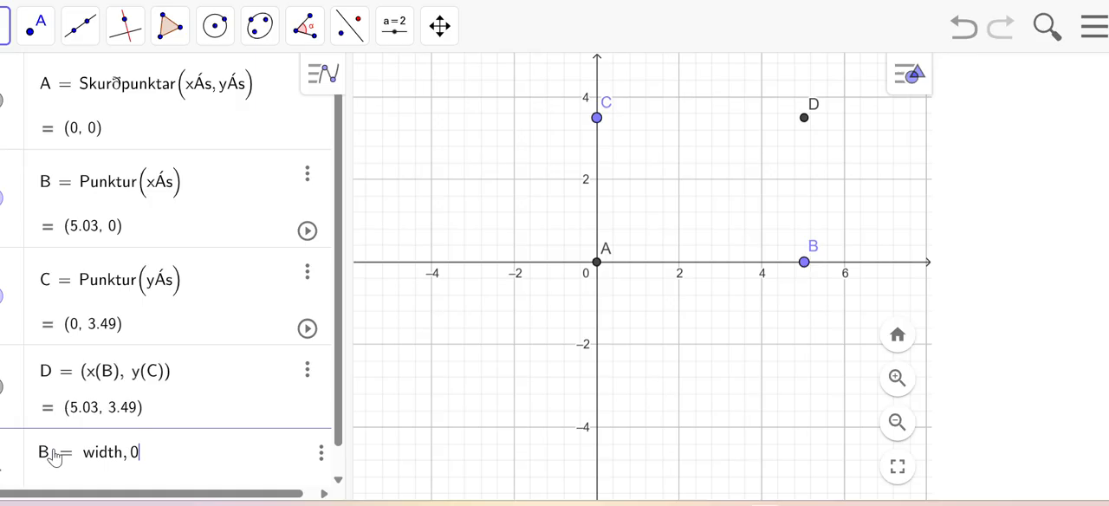
pyautogui.press('Left')
pyautogui.press('Left')
pyautogui.press('Left')
pyautogui.write('(')
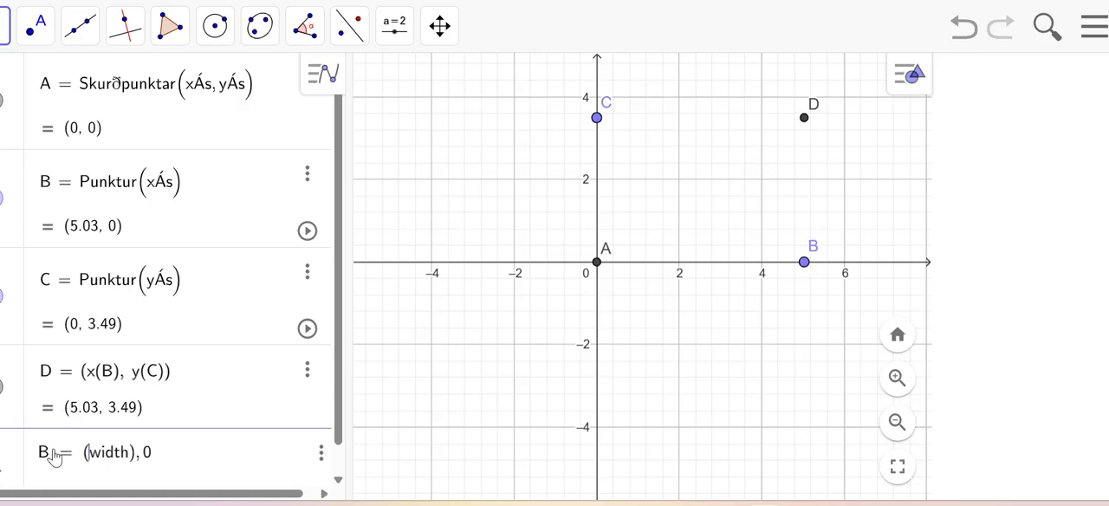
pyautogui.press('Right')
pyautogui.press('Right')
pyautogui.press('Right')
pyautogui.press('Right')
pyautogui.press('Right')
pyautogui.press('Right')
pyautogui.press('BackSpace')
pyautogui.press('BackSpace')
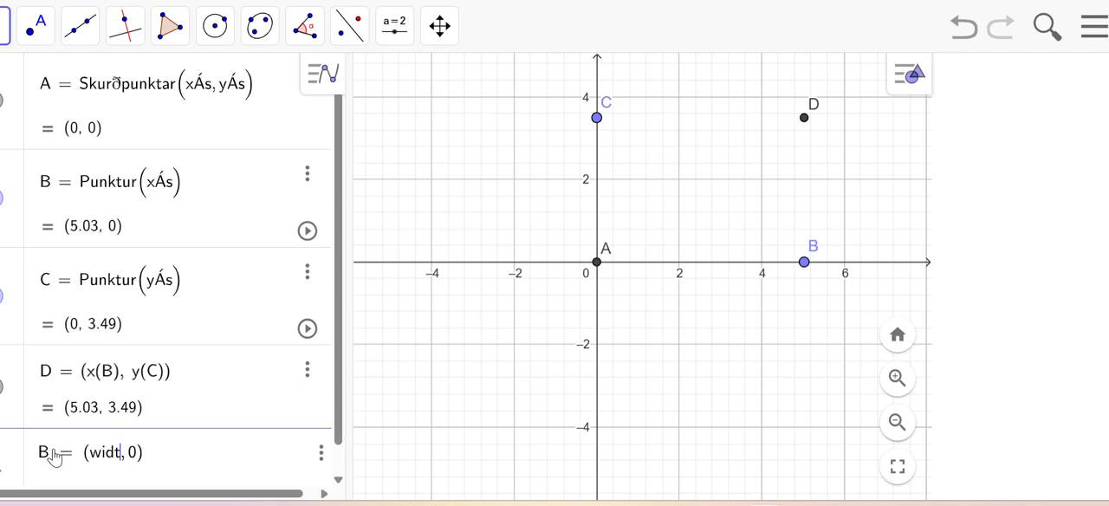
pyautogui.press('Right')
pyautogui.write('h')
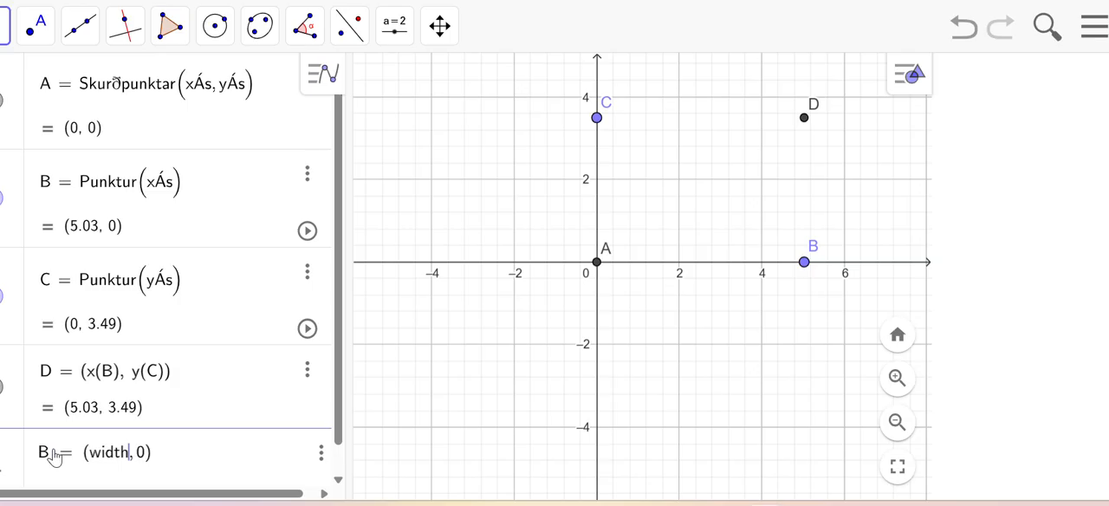
pyautogui.press('Return')
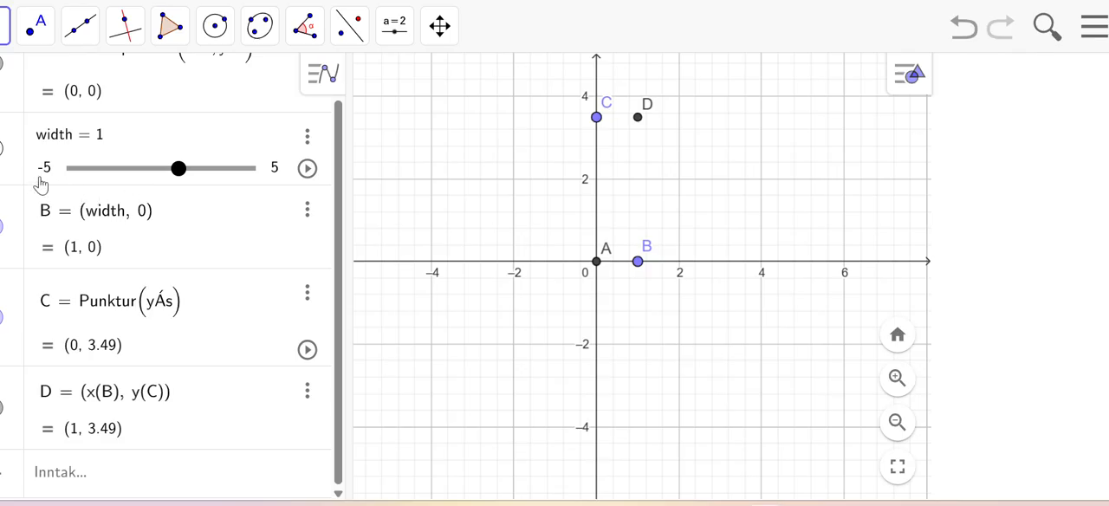
# Step: Set the width slider's minimum to 0
pyautogui.click(308, 138)
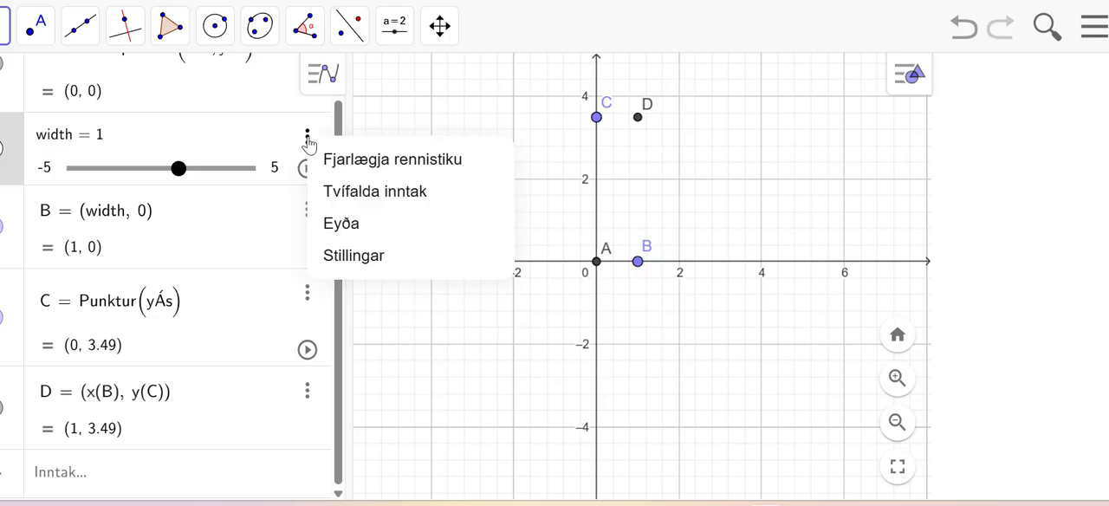
pyautogui.click(333, 258)
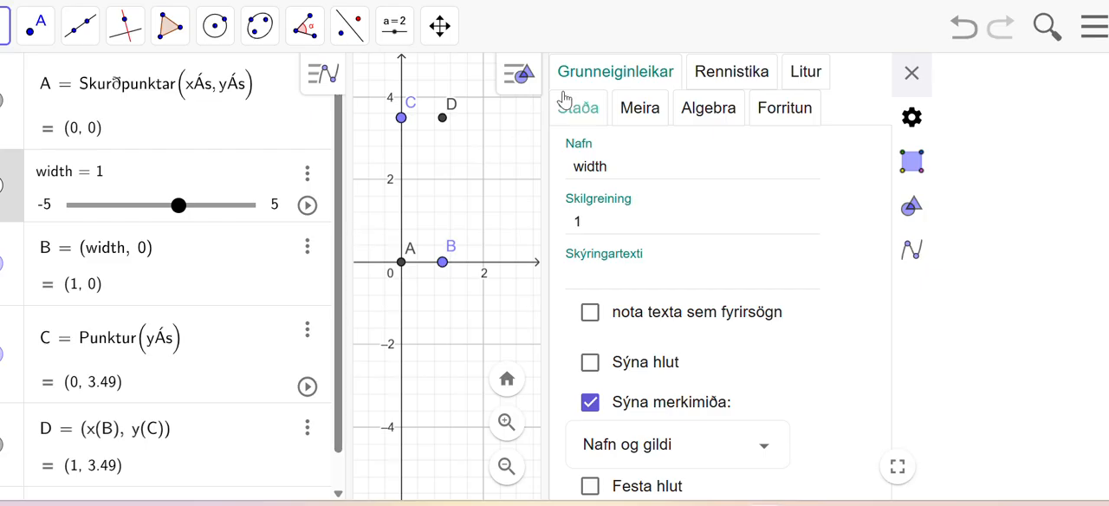
pyautogui.click(741, 75)
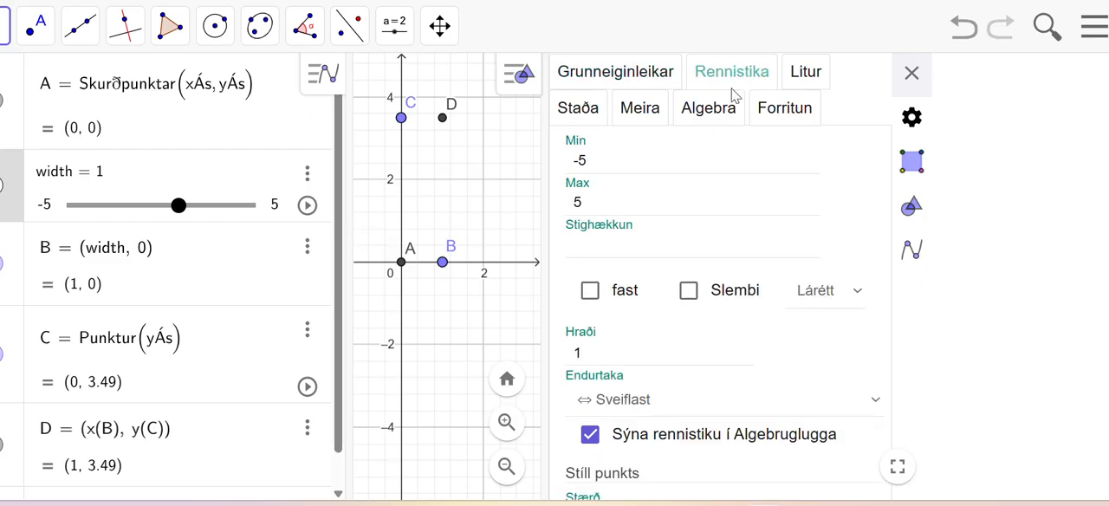
pyautogui.click(615, 166)
pyautogui.press('BackSpace')
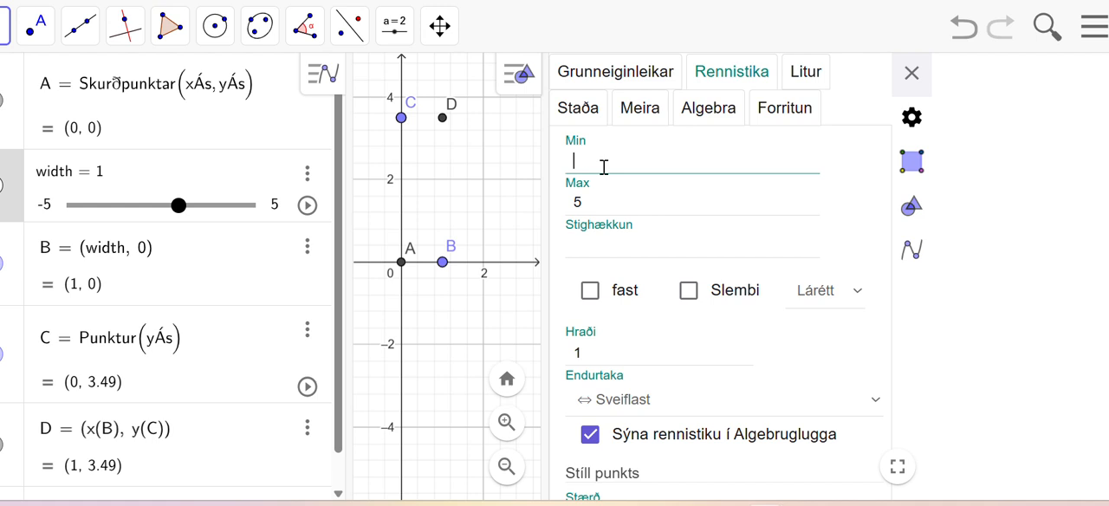
pyautogui.press('BackSpace')
pyautogui.write('0')
pyautogui.click(587, 204)
pyautogui.press('Delete')
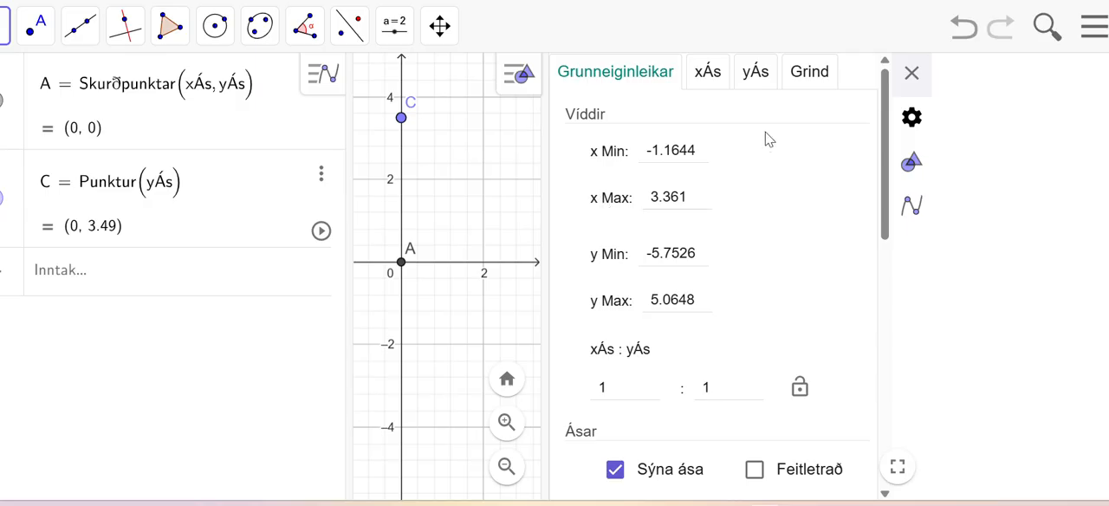
pyautogui.click(911, 74)
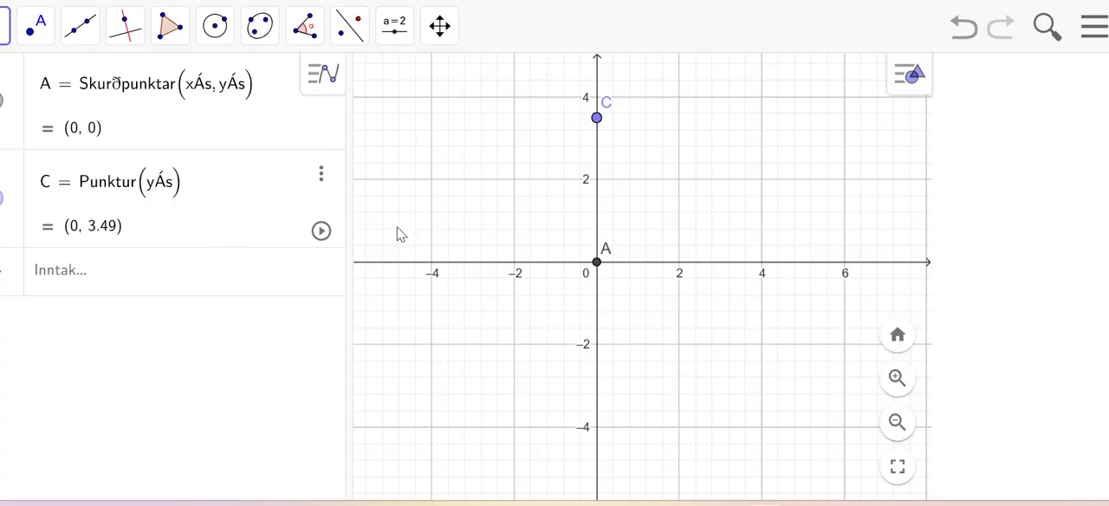
pyautogui.scroll(3, 394, 234)
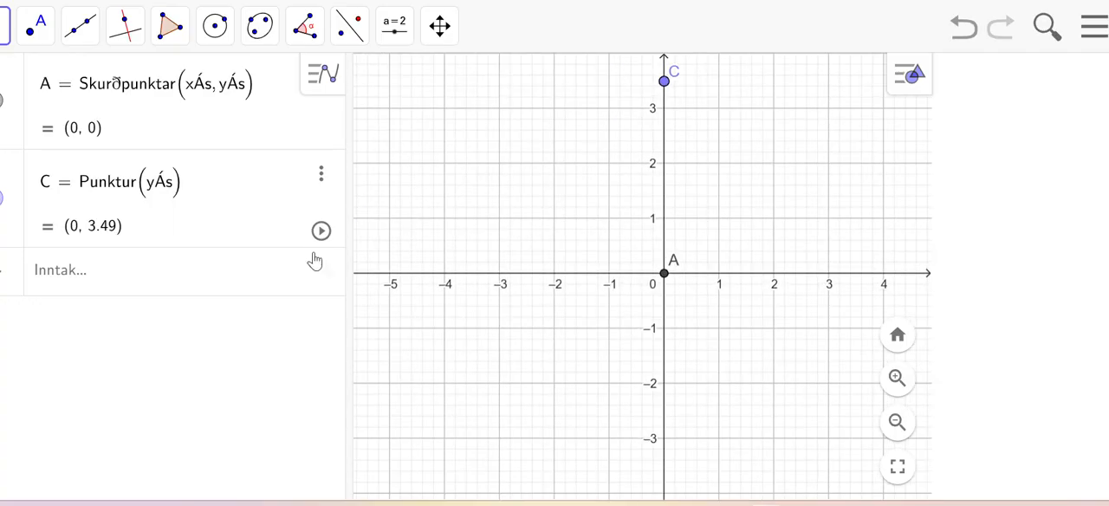
pyautogui.click(971, 33)
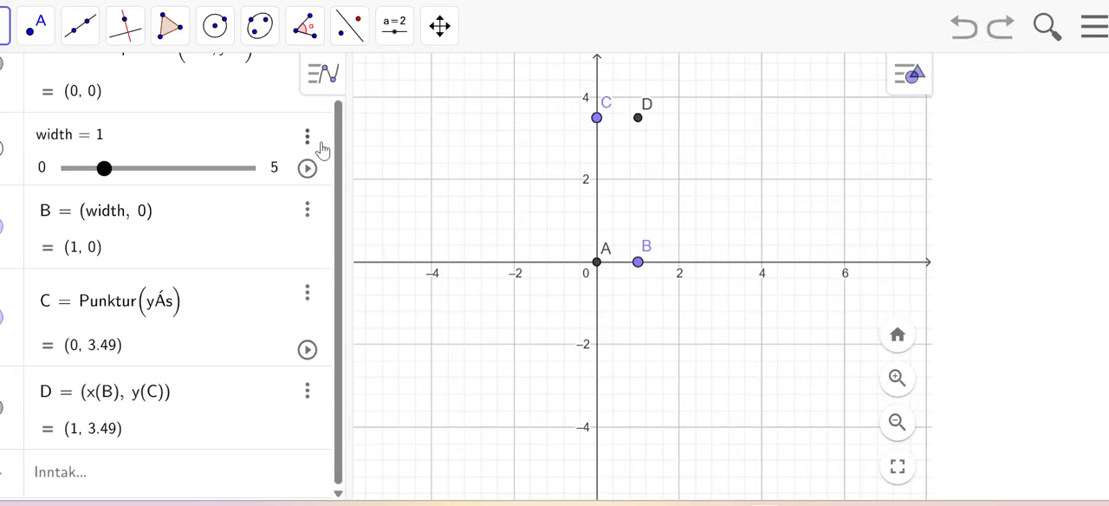
# Step: Try to set the width slider's maximum to 10 in its settings
pyautogui.rightClick(219, 175)
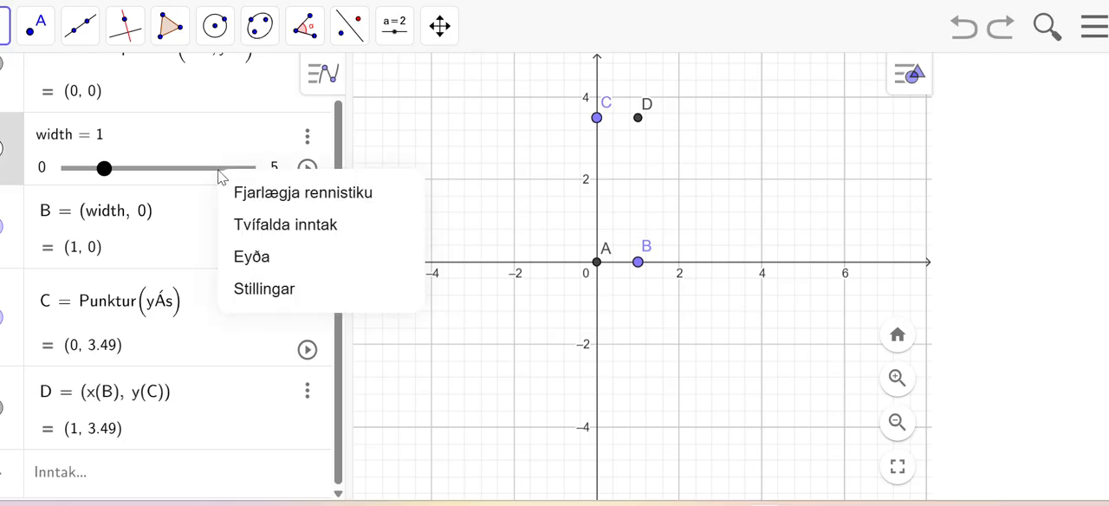
pyautogui.click(296, 293)
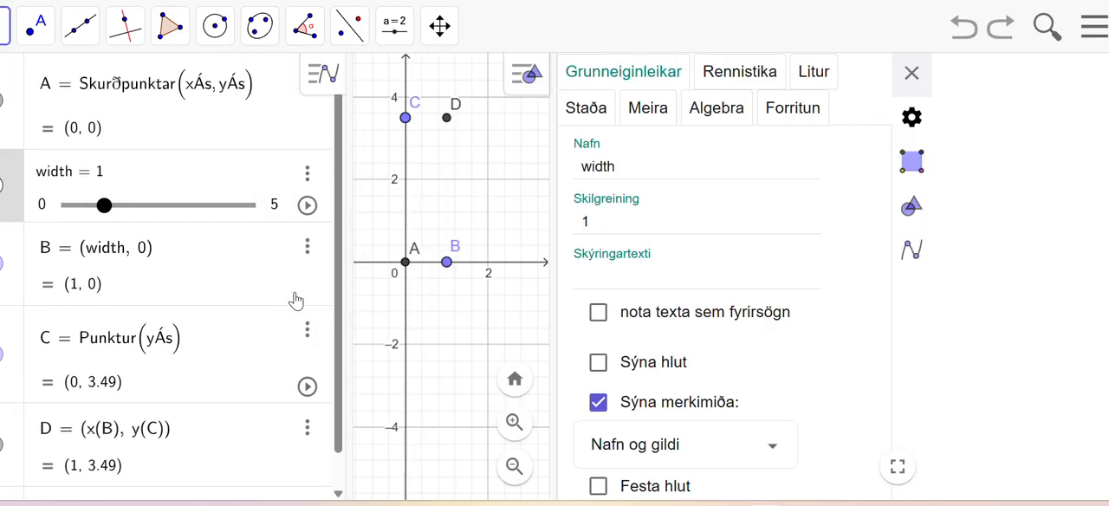
pyautogui.click(752, 80)
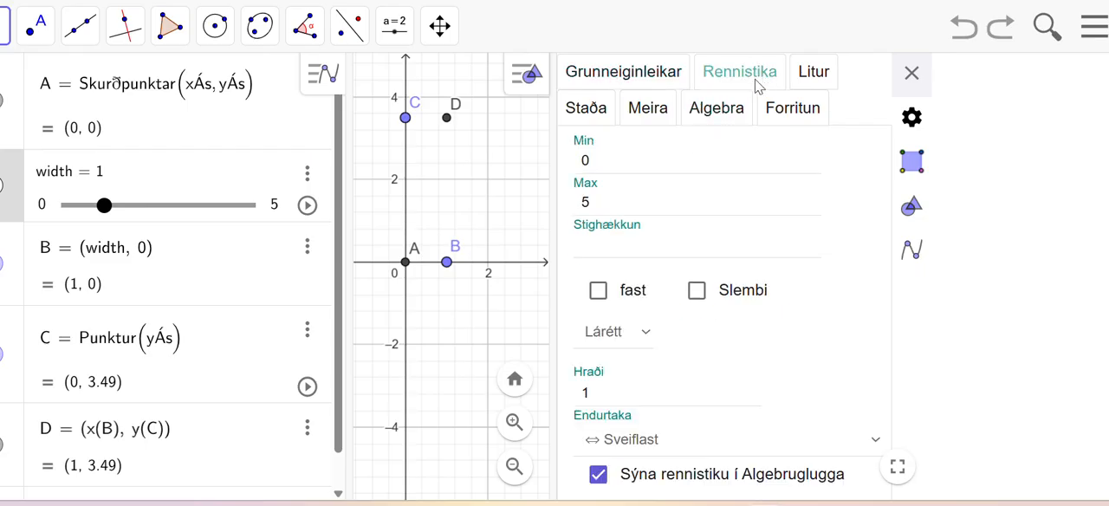
pyautogui.click(619, 206)
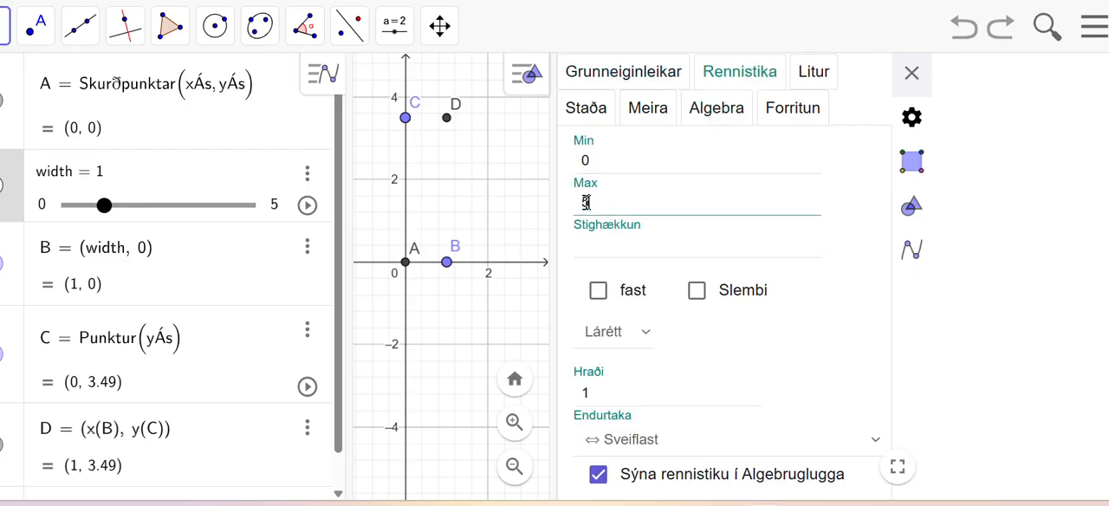
pyautogui.press('BackSpace')
pyautogui.write('10')
pyautogui.click(911, 72)
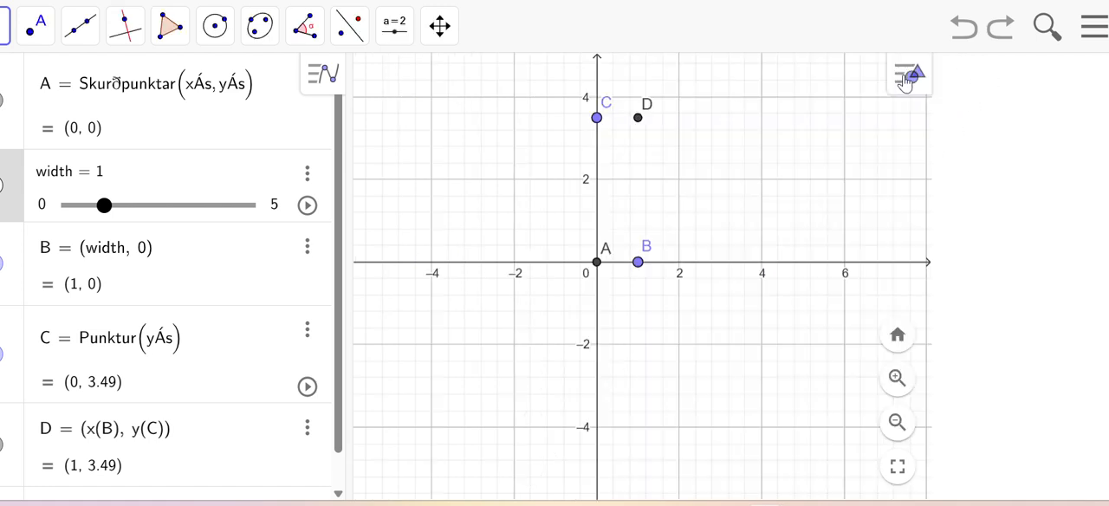
# Step: Set the width slider's maximum to 10 and close its settings
pyautogui.rightClick(274, 217)
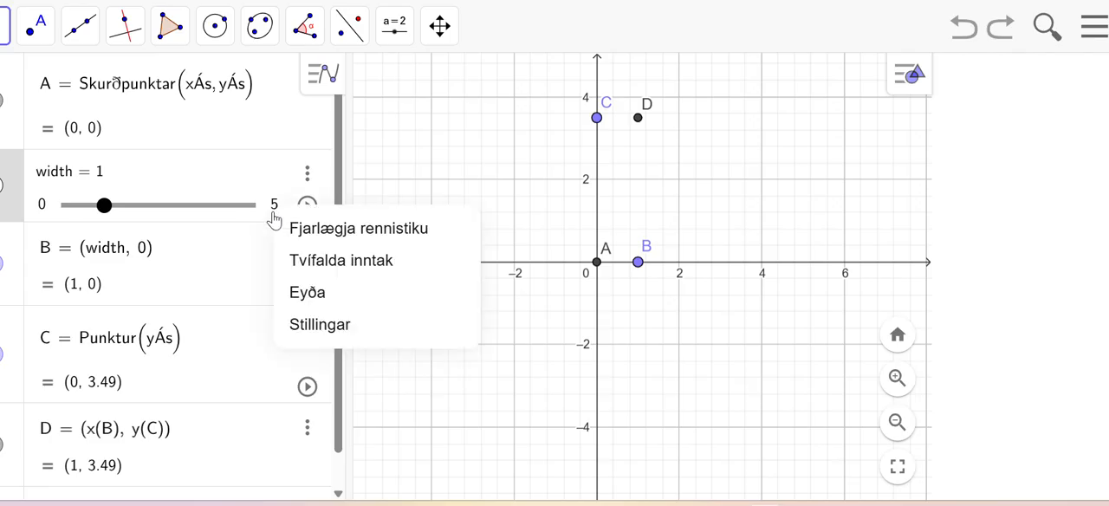
pyautogui.click(312, 328)
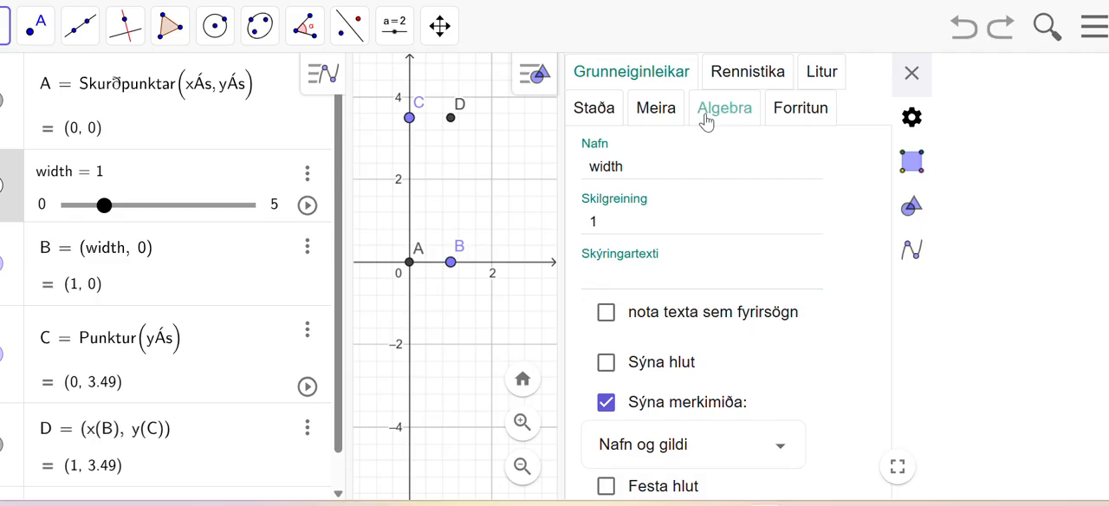
pyautogui.click(748, 75)
pyautogui.click(595, 202)
pyautogui.press('BackSpace')
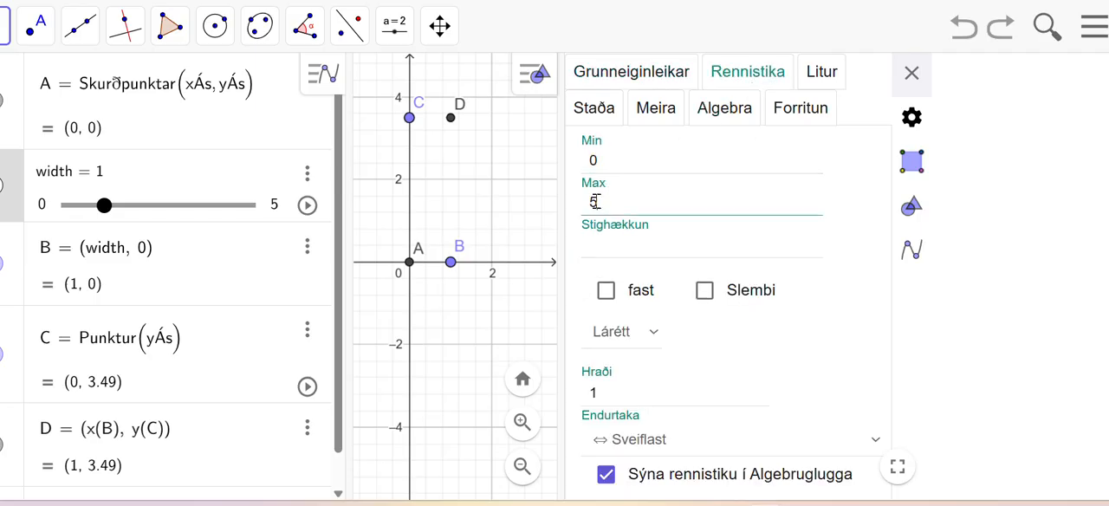
pyautogui.write('10')
pyautogui.click(1056, 226)
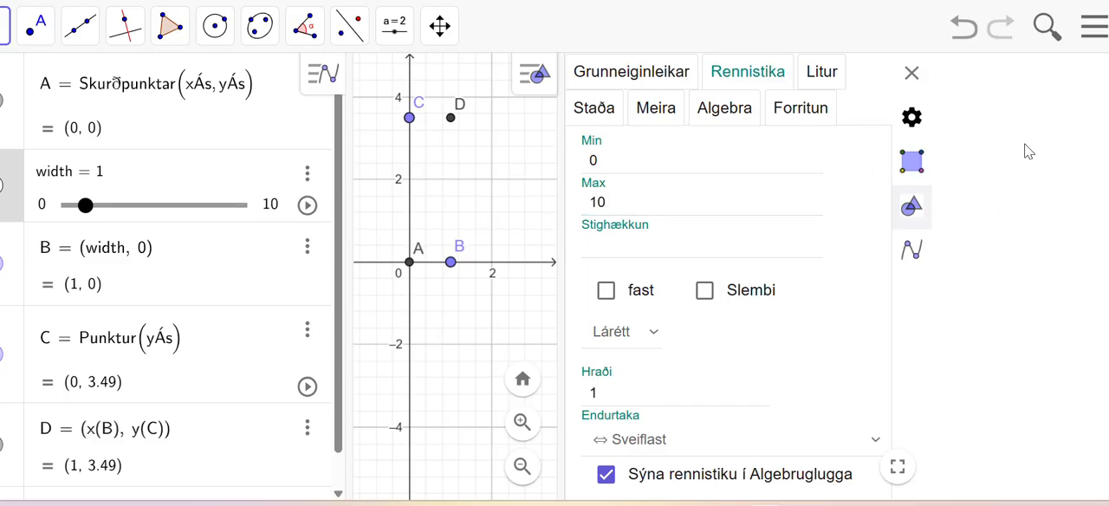
pyautogui.click(911, 73)
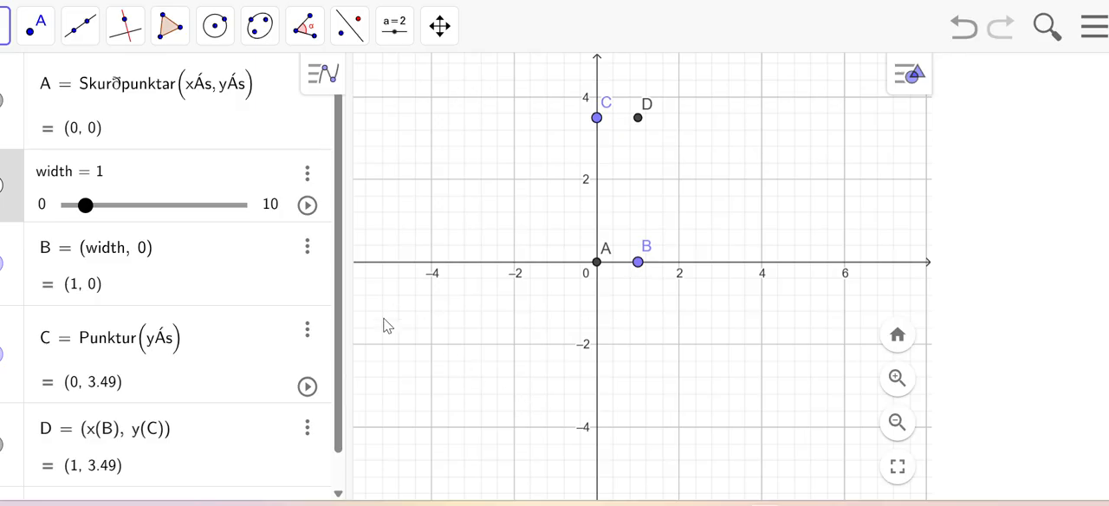
# Step: Redefine point C as (0, heigth), with heigth as a new slider variable
pyautogui.scroll(-1, 70, 466)
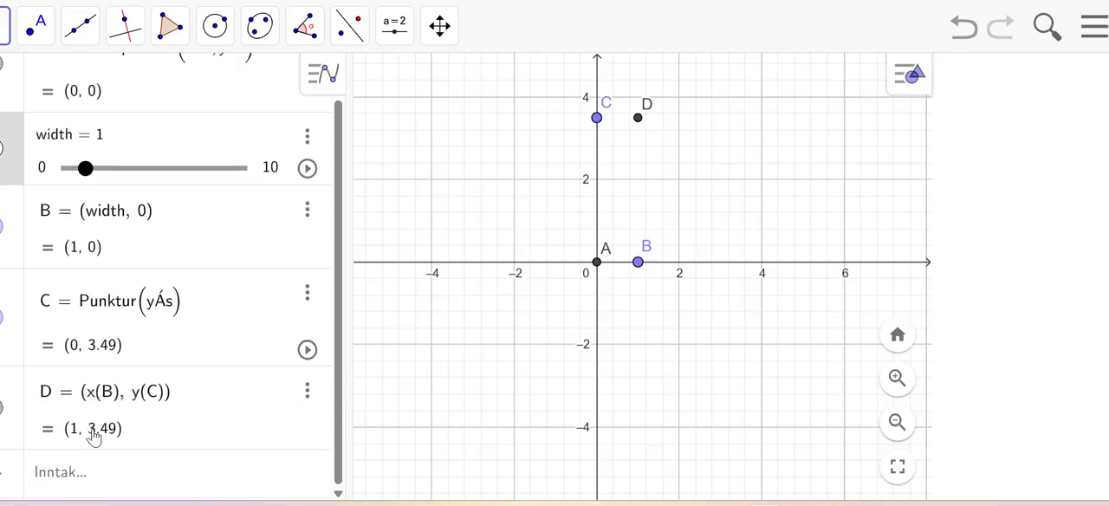
pyautogui.click(54, 481)
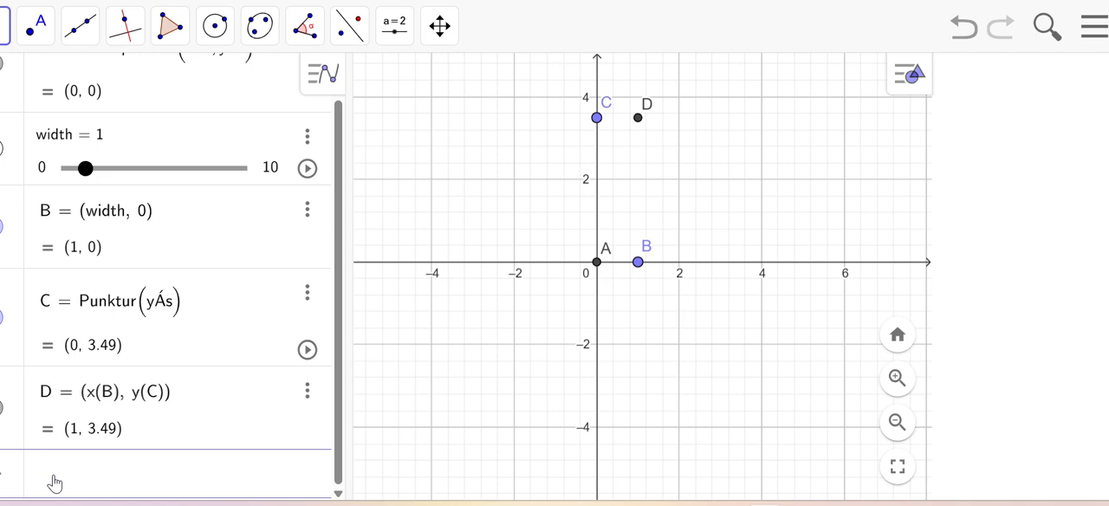
pyautogui.write('C = ')
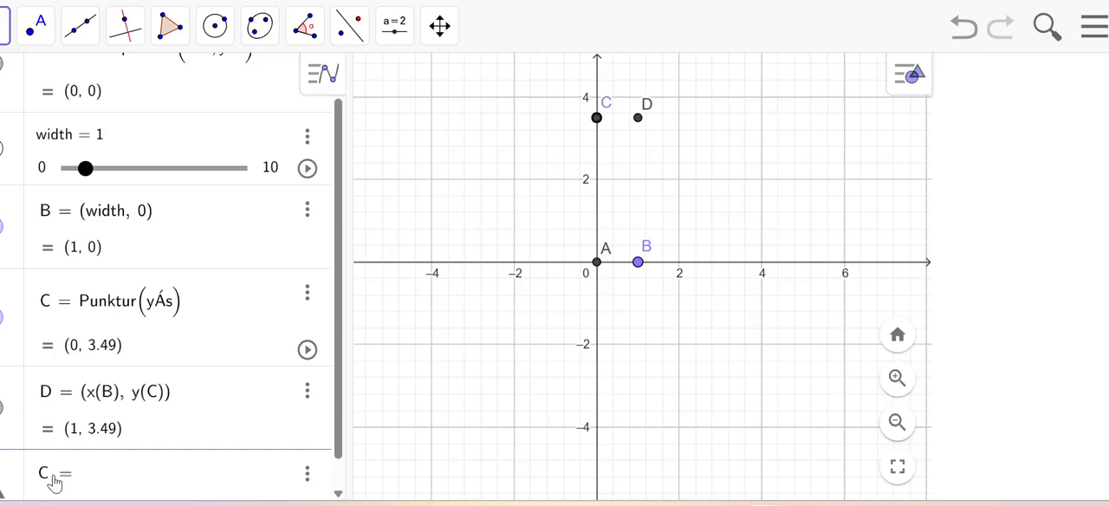
pyautogui.write('(0, hei')
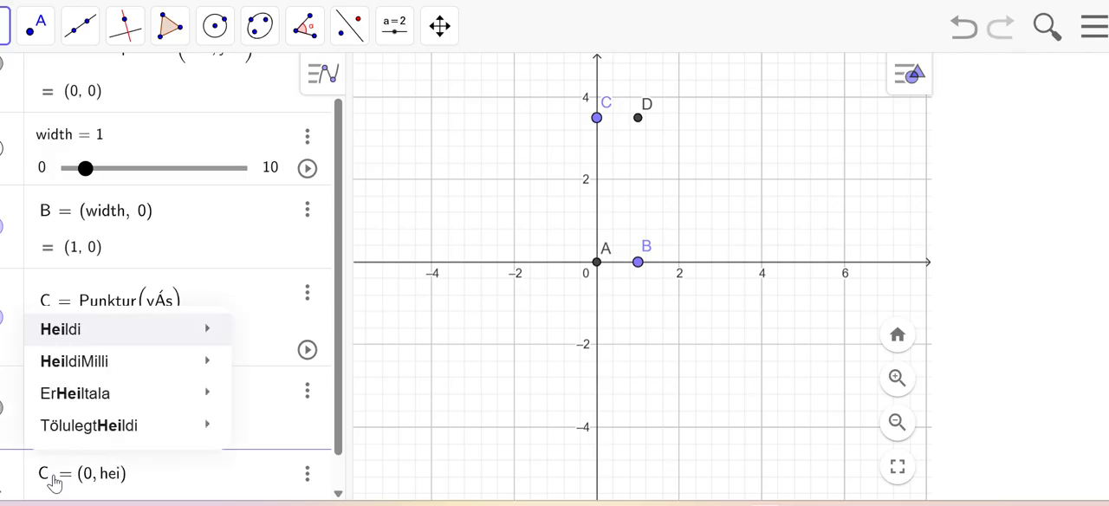
pyautogui.write('gth')
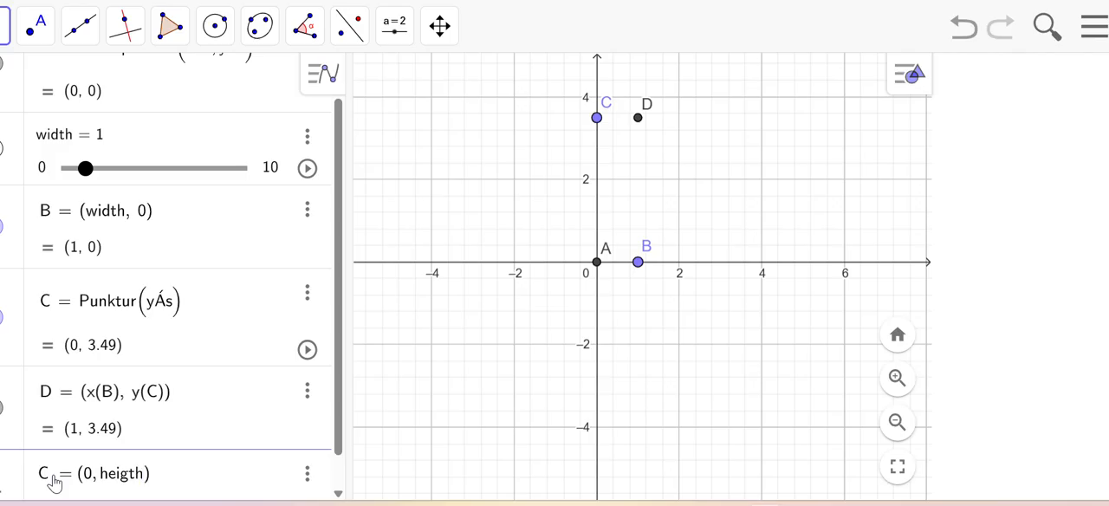
pyautogui.press('Return')
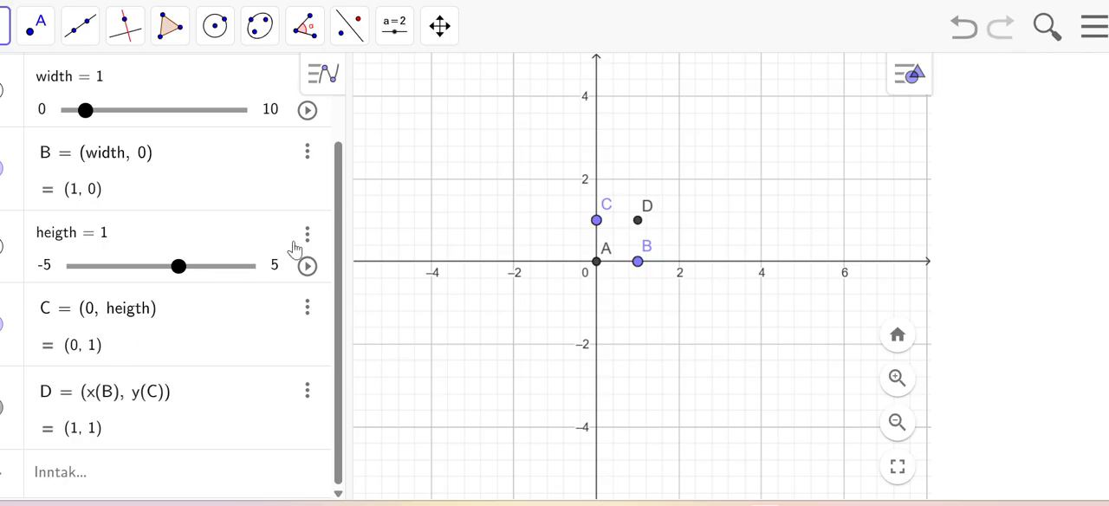
# Step: Set the heigth slider's range from 0 to 10
pyautogui.click(57, 270)
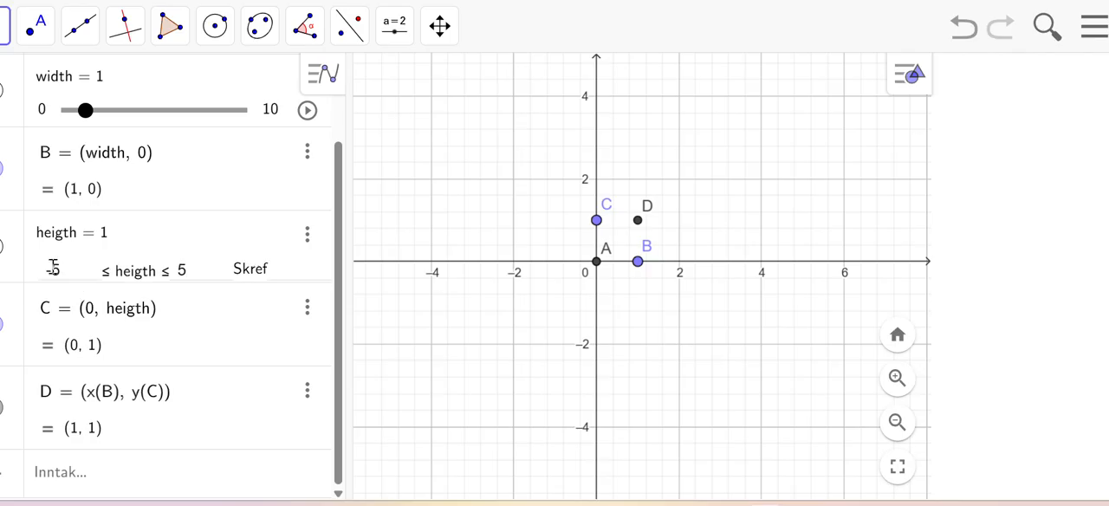
pyautogui.press('BackSpace')
pyautogui.write('0')
pyautogui.click(188, 272)
pyautogui.press('BackSpace')
pyautogui.write('10')
pyautogui.press('Return')
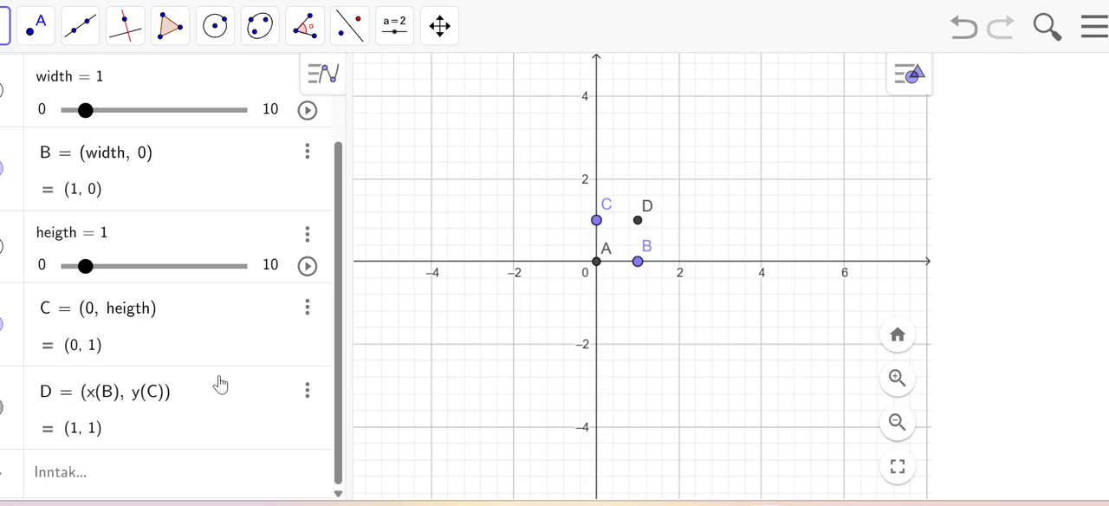
# Step: Define v = depth/(2√2), with depth as a new slider variable
pyautogui.click(83, 481)
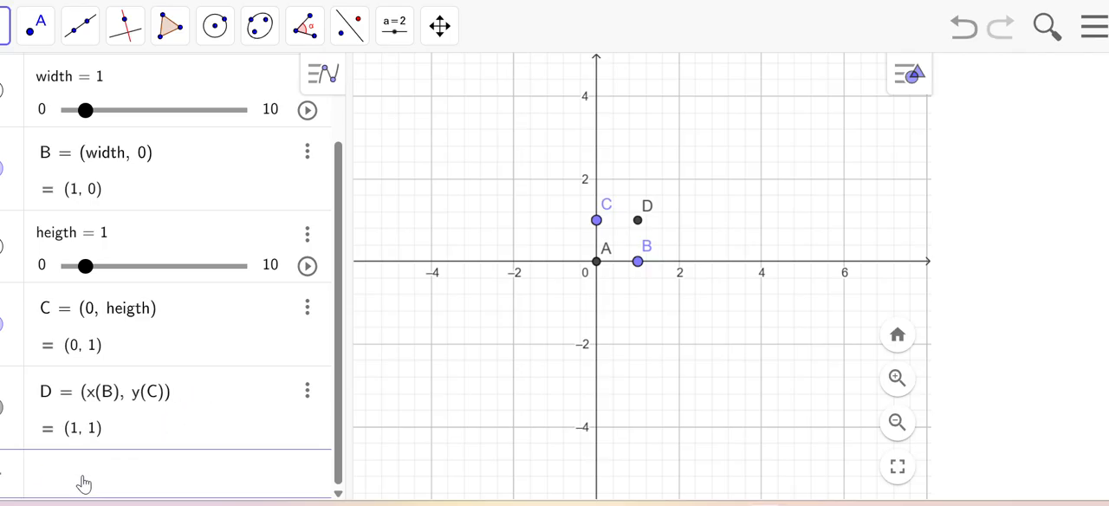
pyautogui.write('v =depth/')
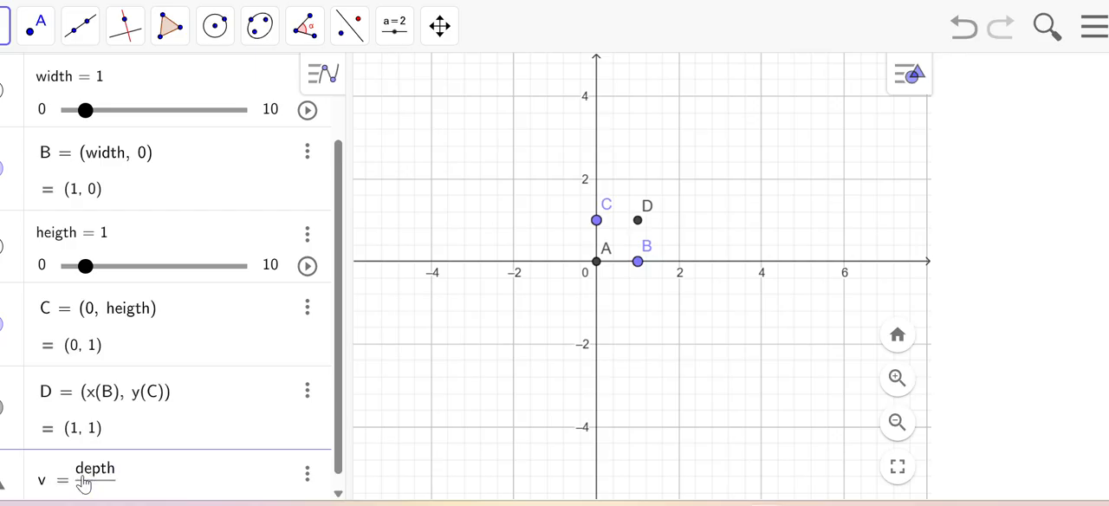
pyautogui.write('2')
pyautogui.write('s')
pyautogui.write('qrt')
pyautogui.write('(2')
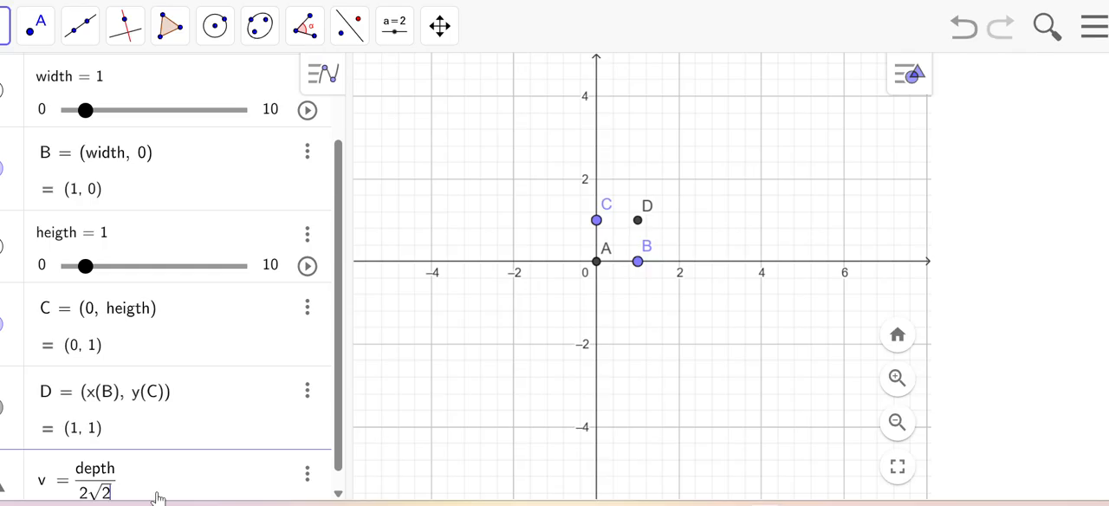
pyautogui.press('Return')
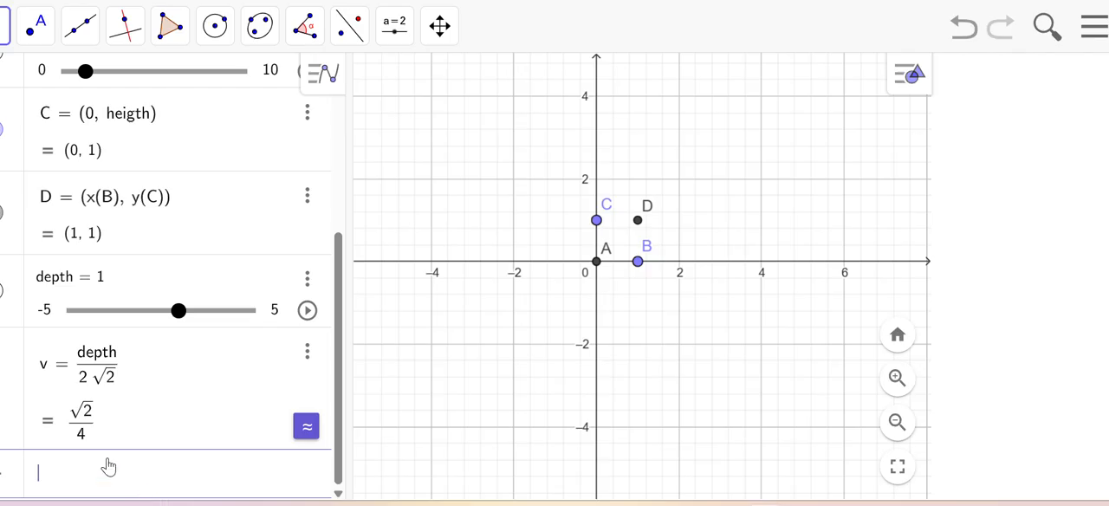
# Step: Set the depth slider's range from 0 to 10
pyautogui.click(52, 319)
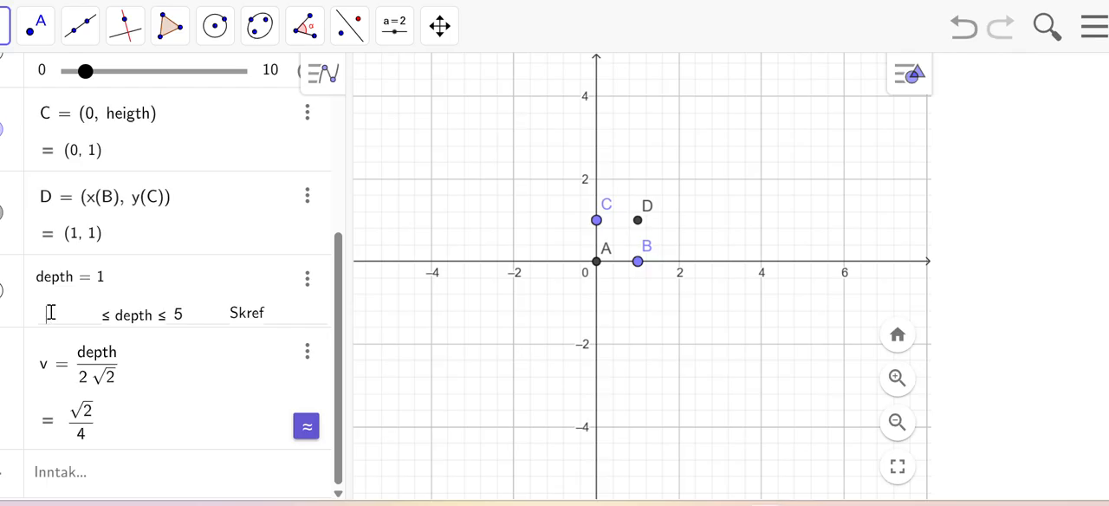
pyautogui.write('0')
pyautogui.click(183, 317)
pyautogui.press('BackSpace')
pyautogui.write('10')
pyautogui.press('Return')
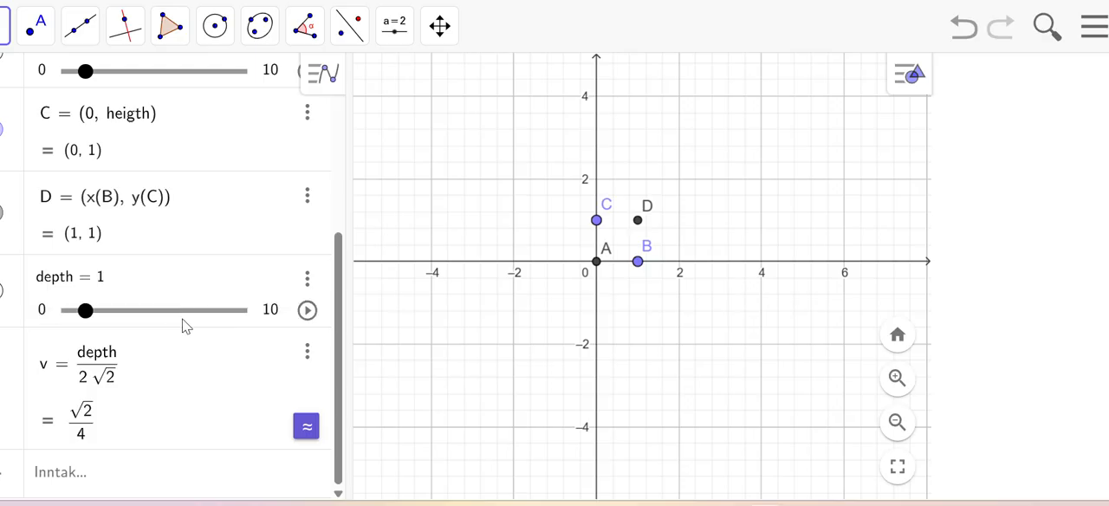
# Step: Show the width, heigth and depth sliders in the graphics view, and set width and heigth to 1.4
pyautogui.scroll(5, 217, 208)
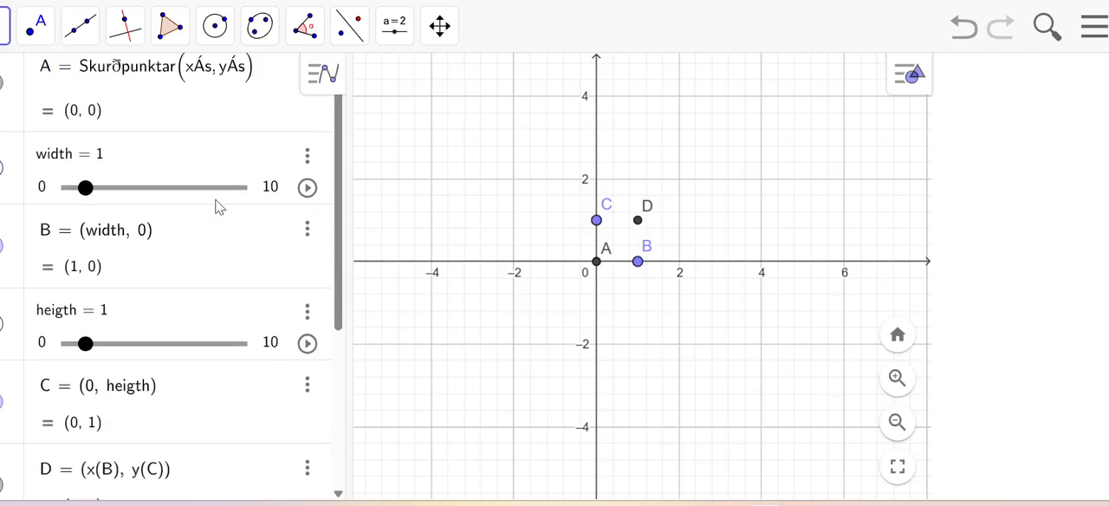
pyautogui.scroll(1, 218, 208)
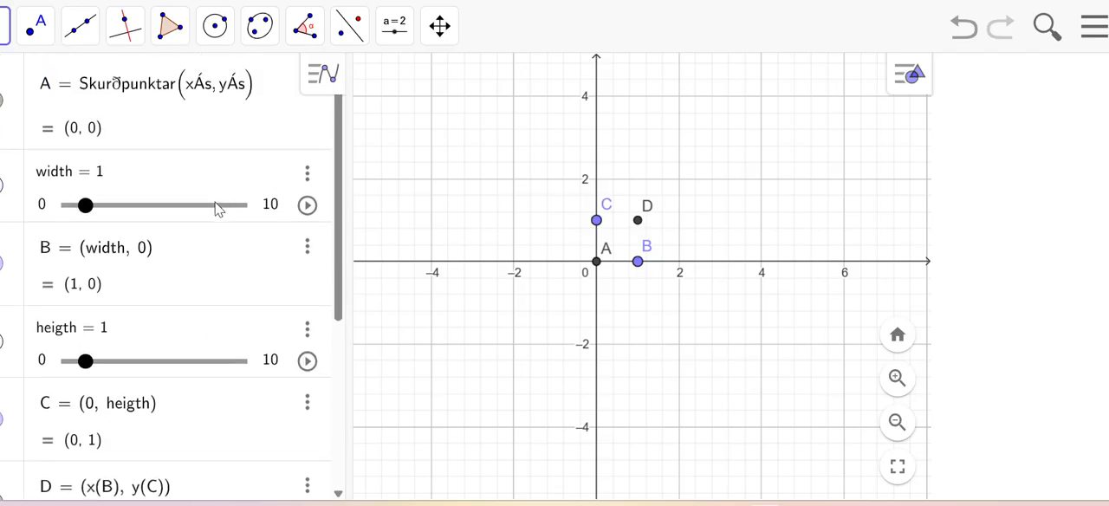
pyautogui.scroll(-1, 218, 210)
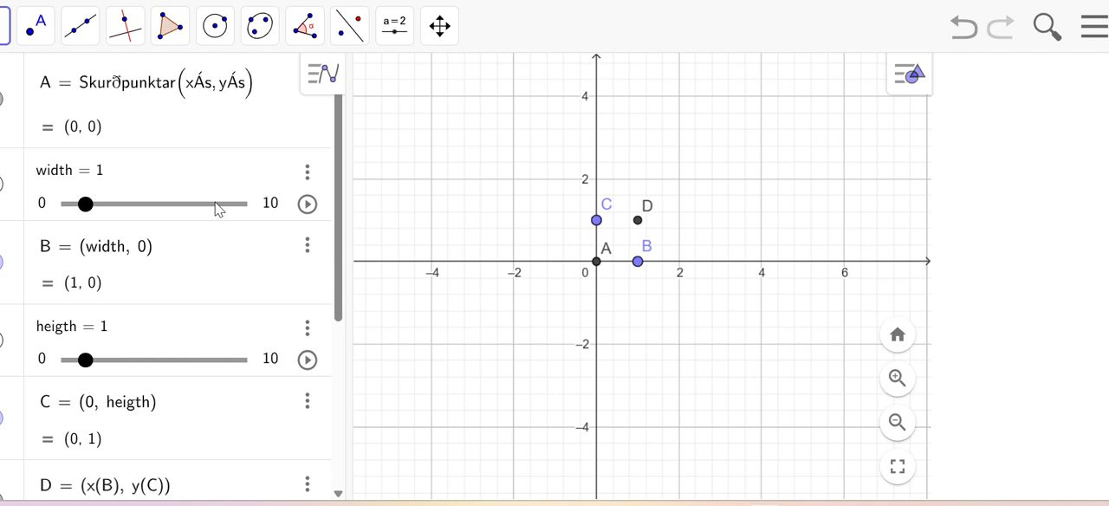
pyautogui.scroll(-2, 216, 208)
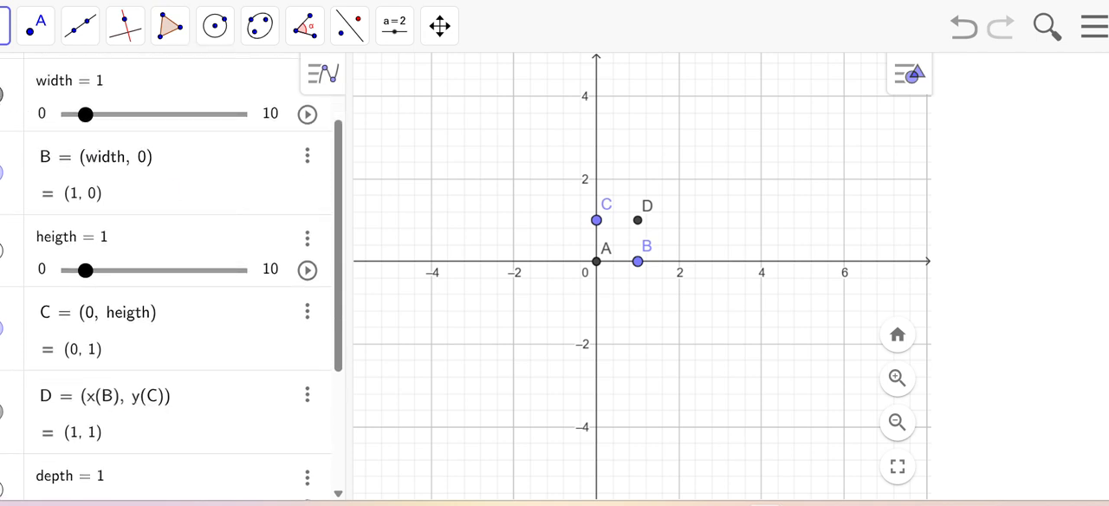
pyautogui.click(1, 95)
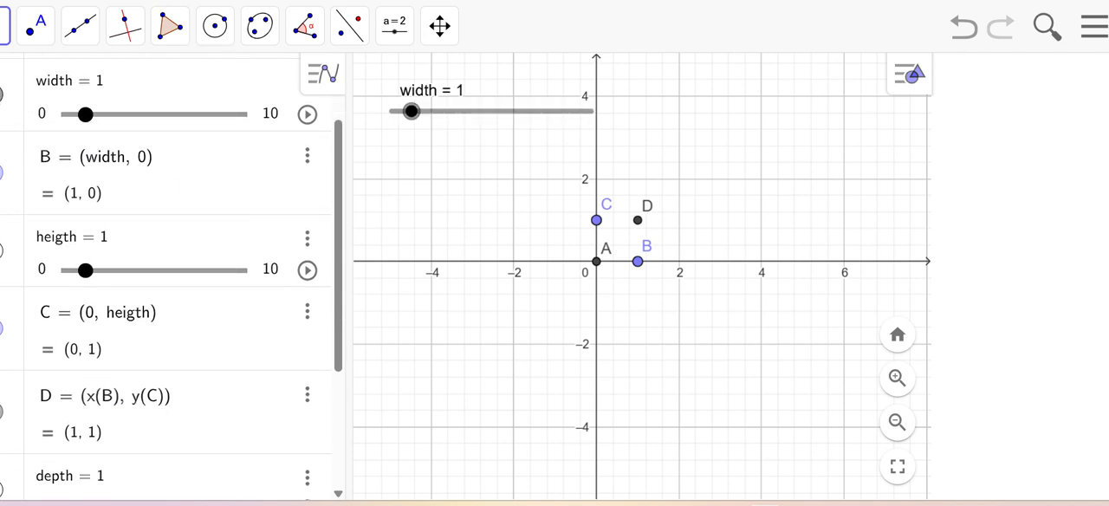
pyautogui.click(1, 256)
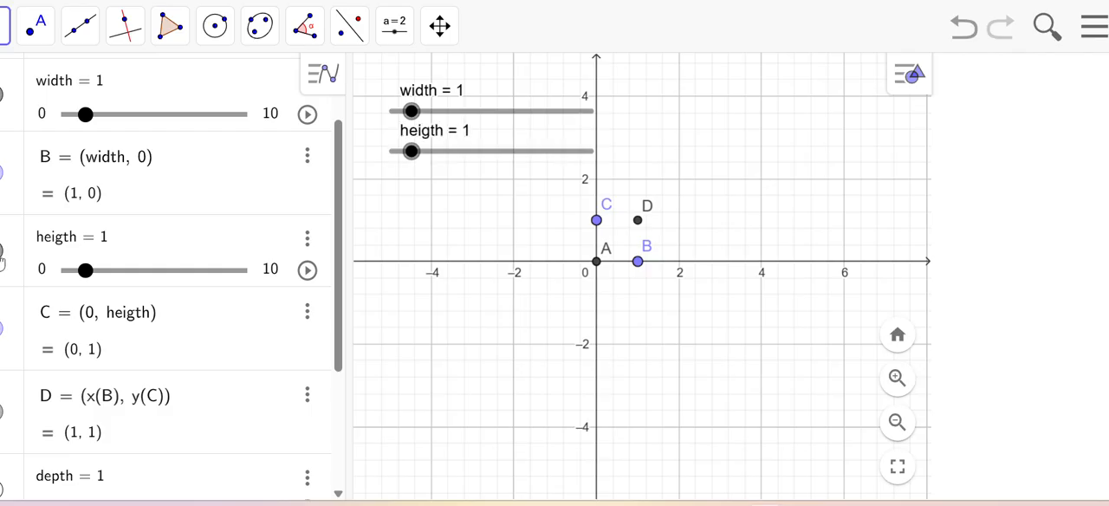
pyautogui.scroll(2, 1, 258)
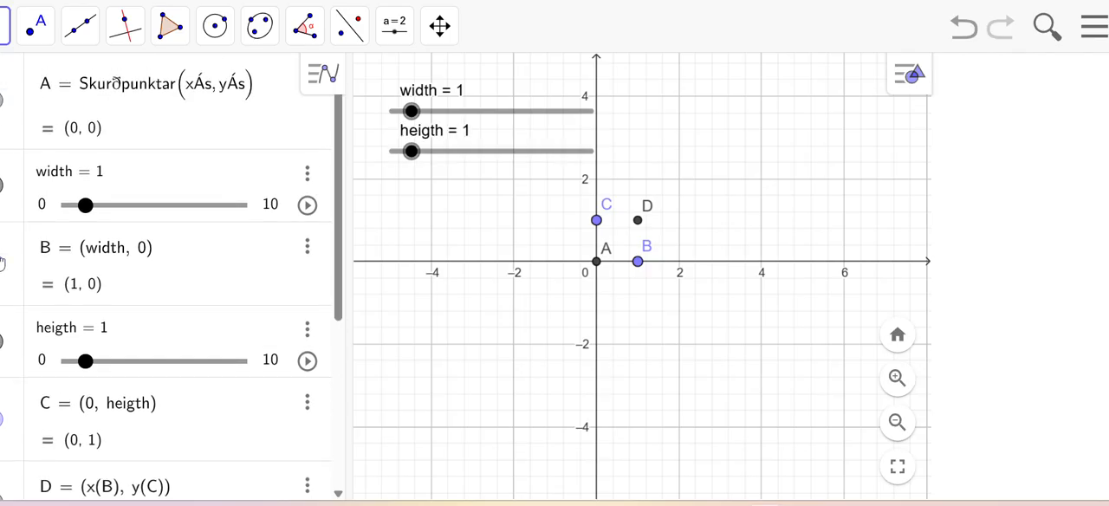
pyautogui.scroll(-6, 1, 263)
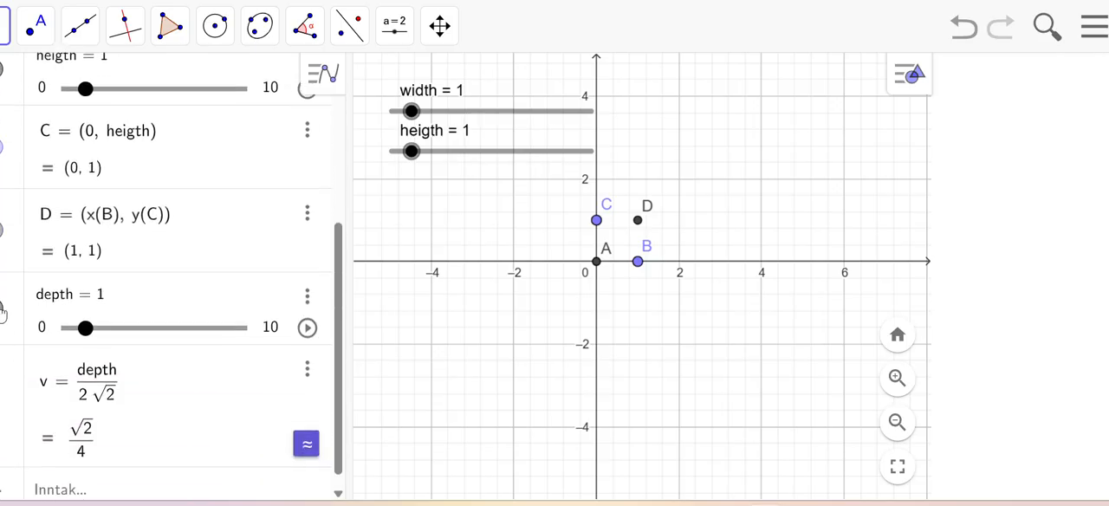
pyautogui.click(3, 309)
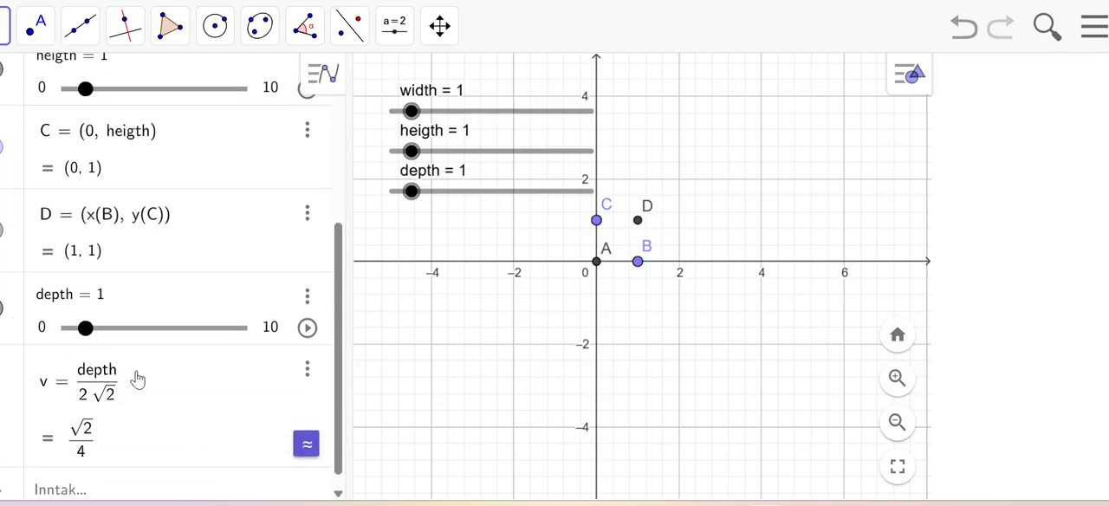
pyautogui.moveTo(410, 111)
pyautogui.mouseDown()
pyautogui.moveTo(444, 112)
pyautogui.moveTo(419, 111)
pyautogui.mouseUp()
pyautogui.moveTo(411, 150)
pyautogui.mouseDown()
pyautogui.moveTo(440, 149)
pyautogui.moveTo(419, 151)
pyautogui.mouseUp()
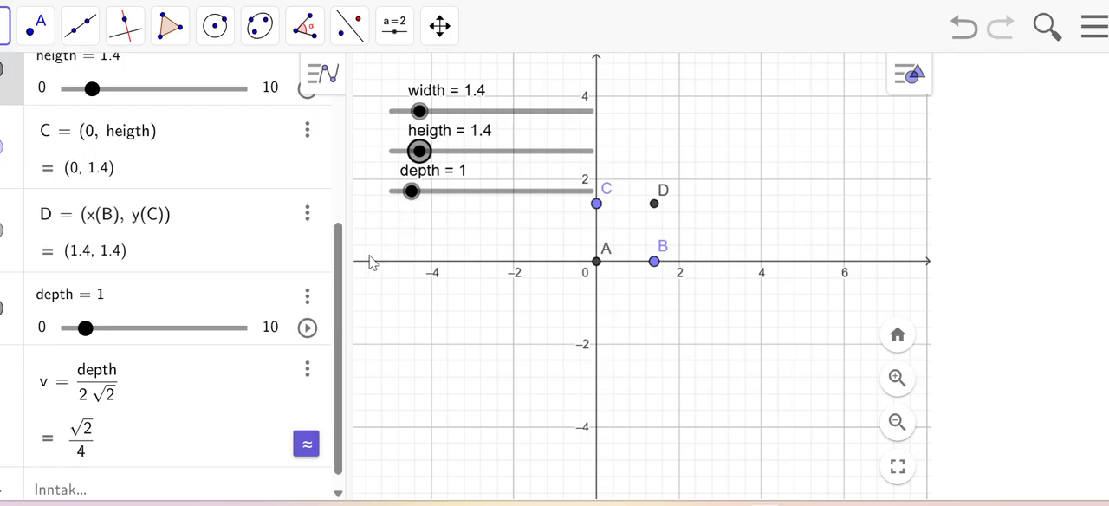
# Step: Define point E as (v, v)
pyautogui.scroll(-1, 152, 481)
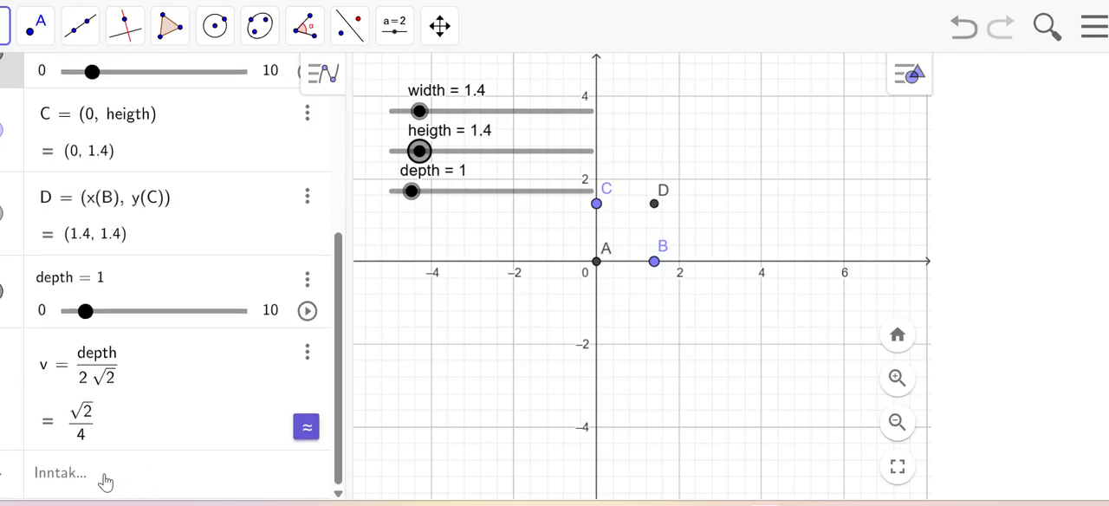
pyautogui.click(107, 481)
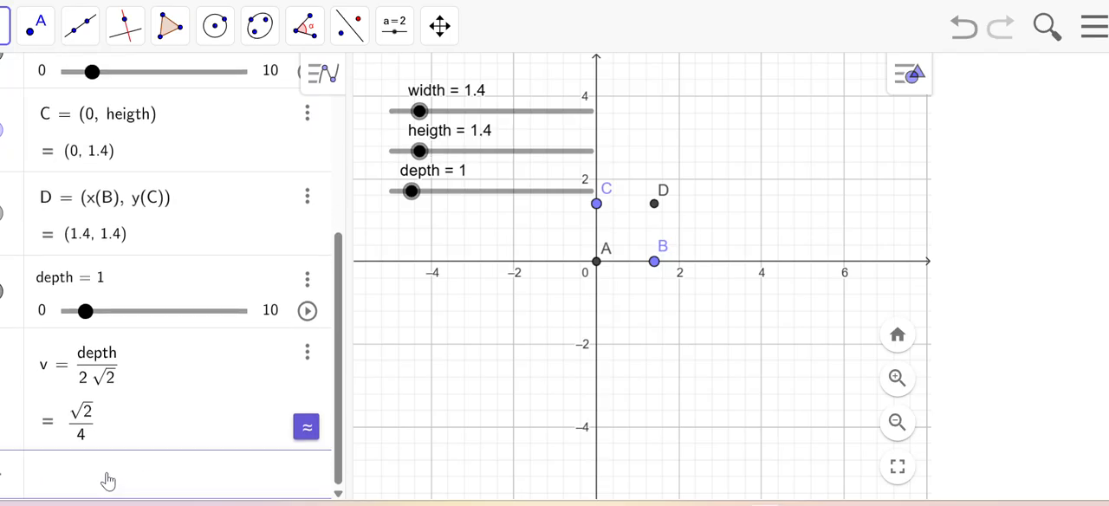
pyautogui.write('E = (v, ')
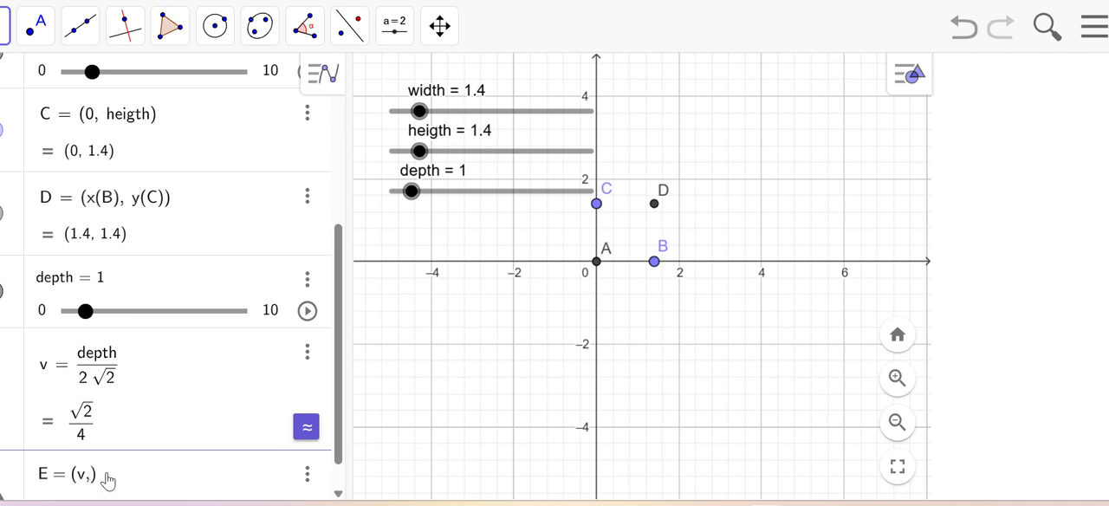
pyautogui.write('v')
pyautogui.press('Return')
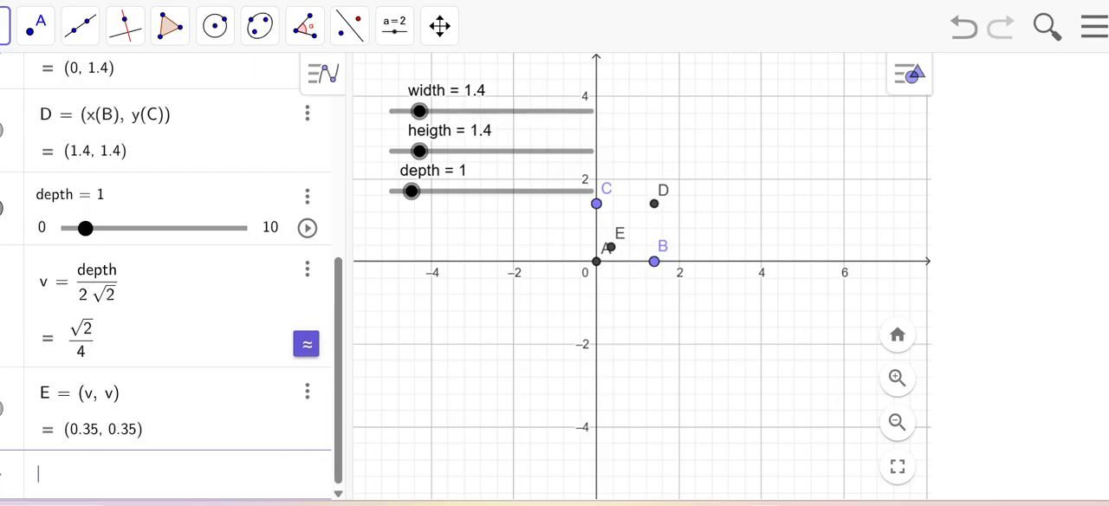
# Step: Define point F as (width + v, v) and set the depth slider to 1.6
pyautogui.moveTo(68, 505)
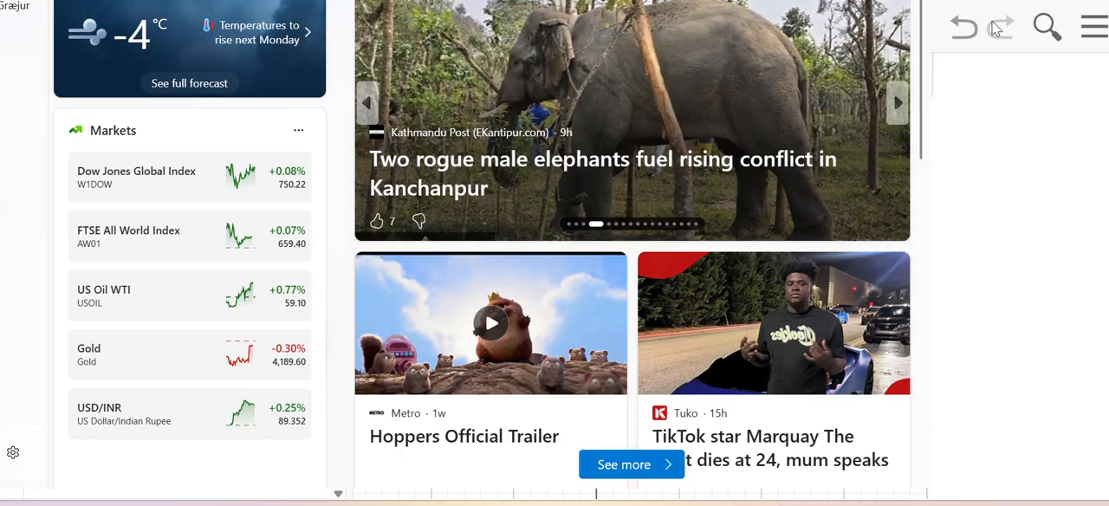
pyautogui.click(1044, 110)
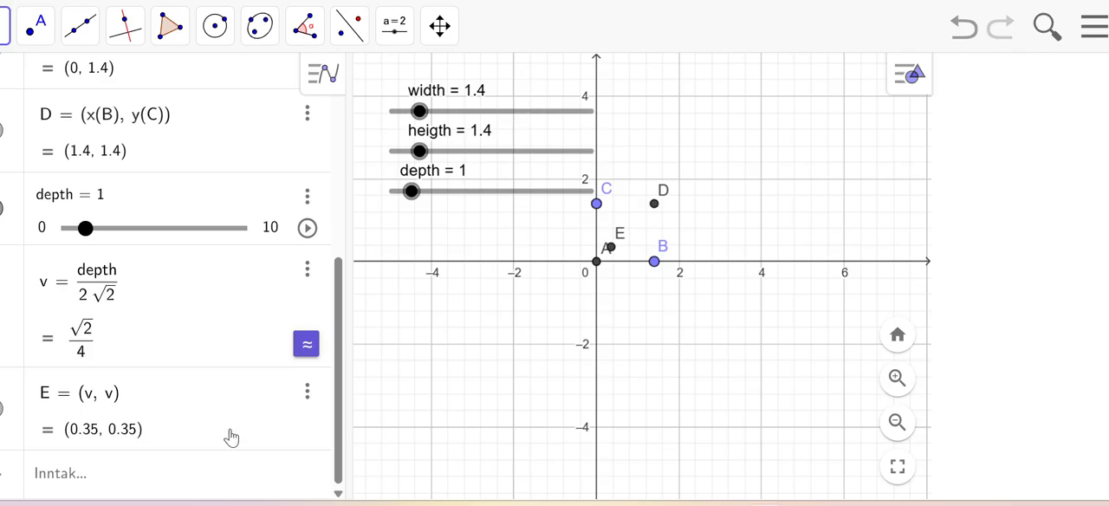
pyautogui.click(90, 480)
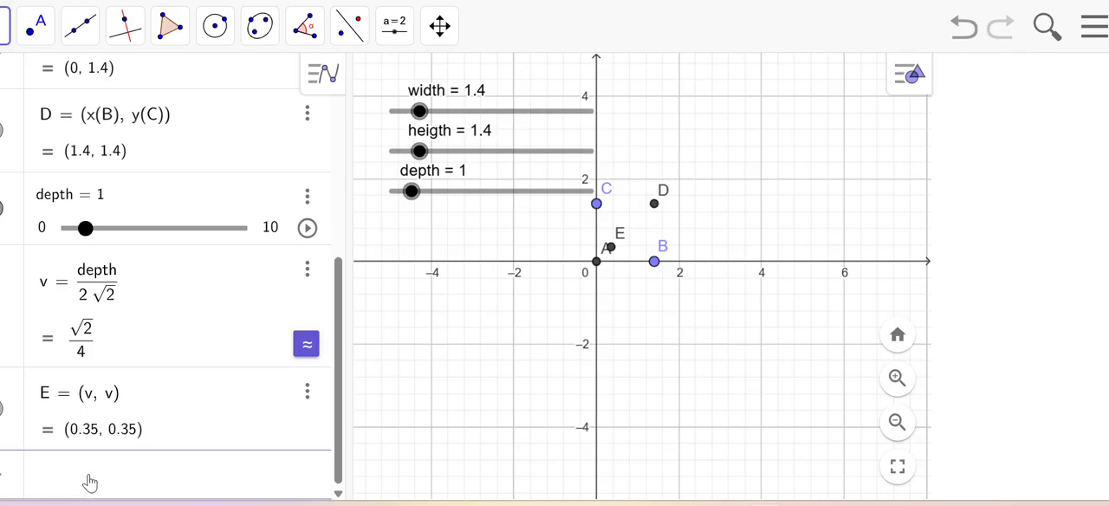
pyautogui.write('F = (width')
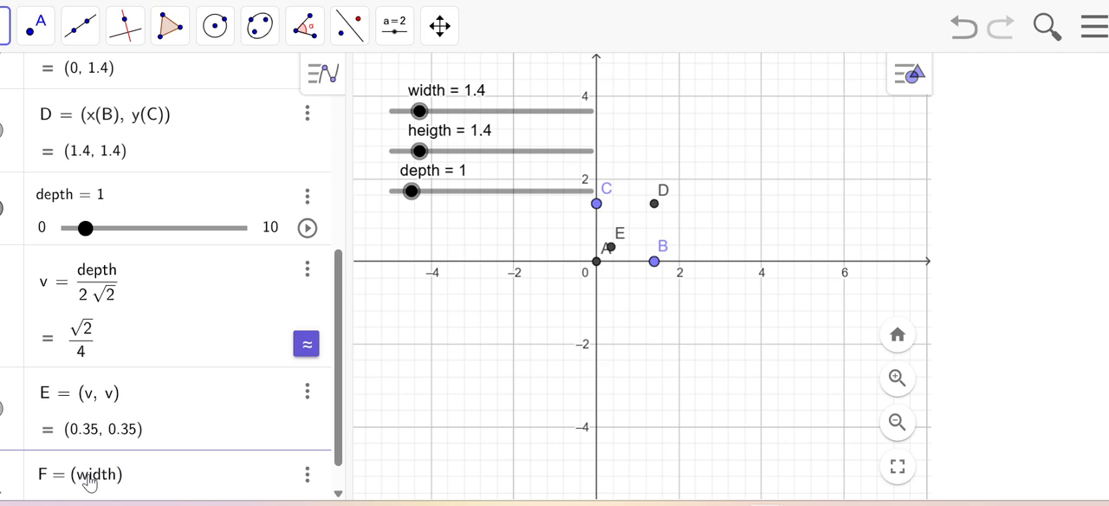
pyautogui.write(' + v, v')
pyautogui.press('Return')
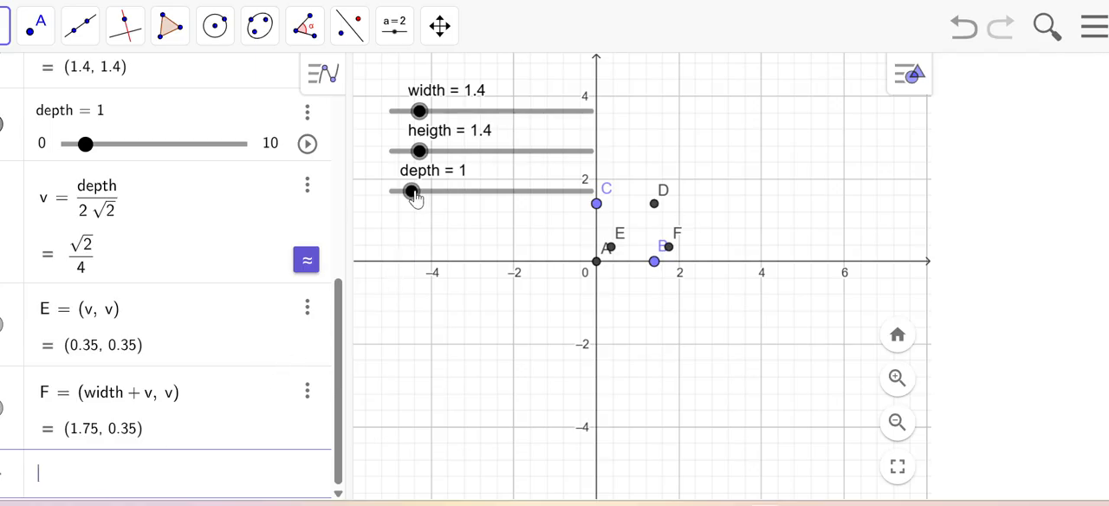
pyautogui.moveTo(415, 196)
pyautogui.mouseDown()
pyautogui.moveTo(469, 191)
pyautogui.moveTo(423, 195)
pyautogui.mouseUp()
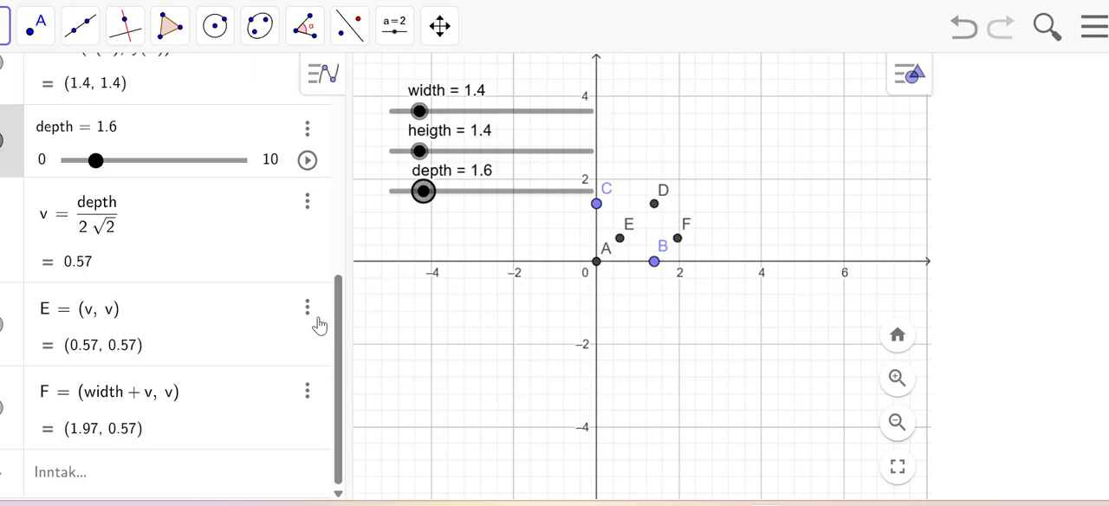
# Step: Define point G as (v, heigth + v)
pyautogui.click(102, 473)
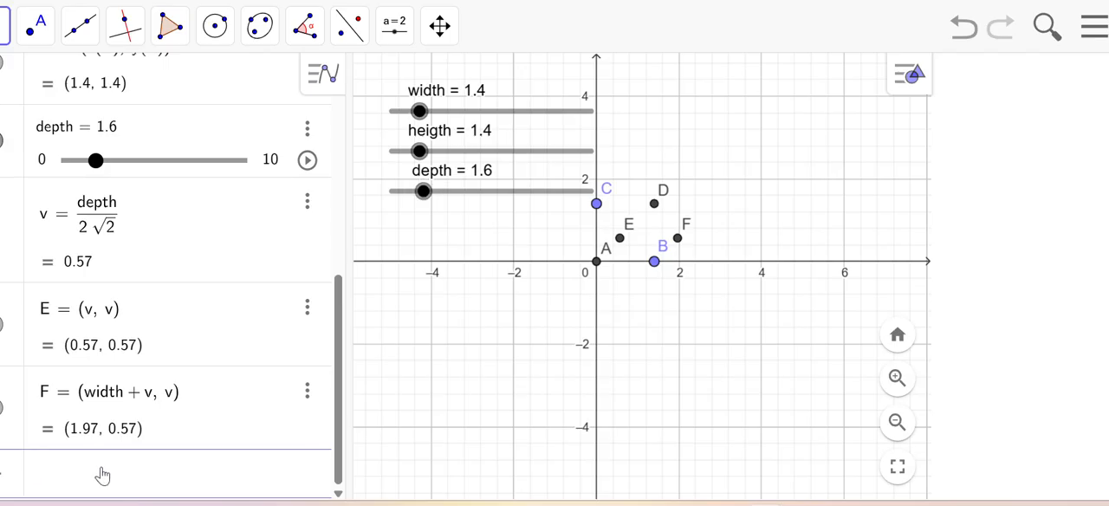
pyautogui.write('G = v,')
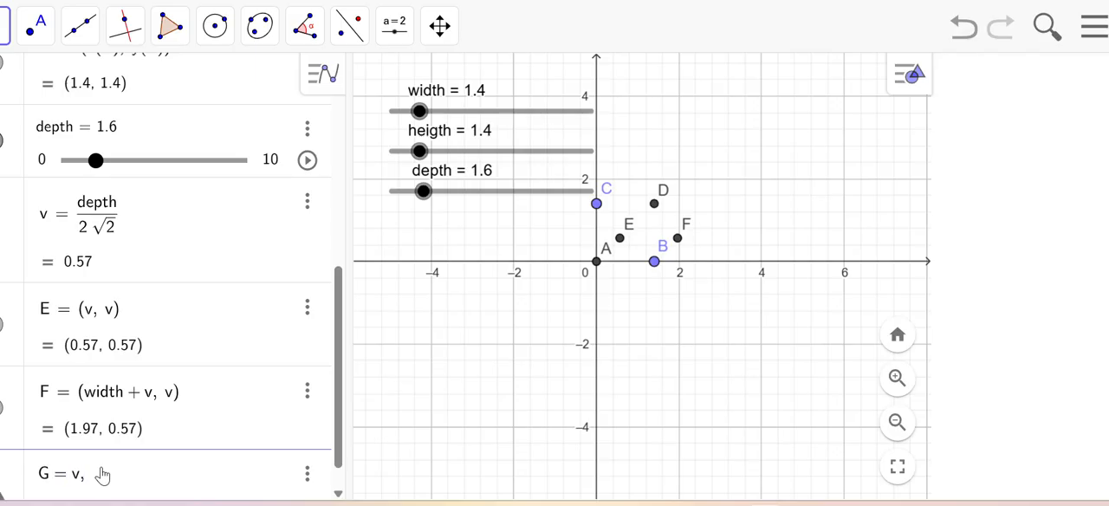
pyautogui.press('BackSpace')
pyautogui.press('Left')
pyautogui.write('(')
pyautogui.click(95, 480)
pyautogui.press('BackSpace')
pyautogui.press('BackSpace')
pyautogui.write('v')
pyautogui.write('hei')
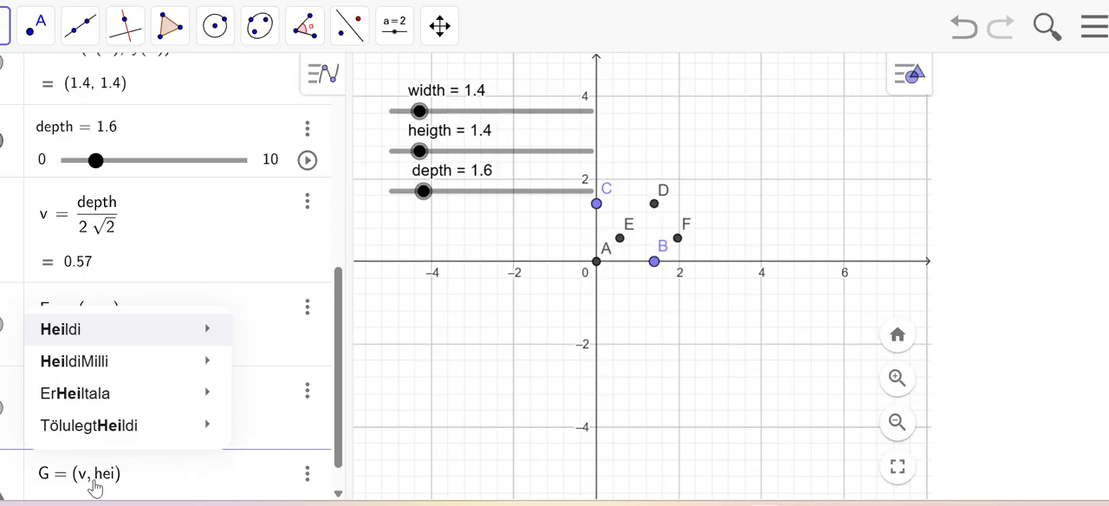
pyautogui.write('gth ')
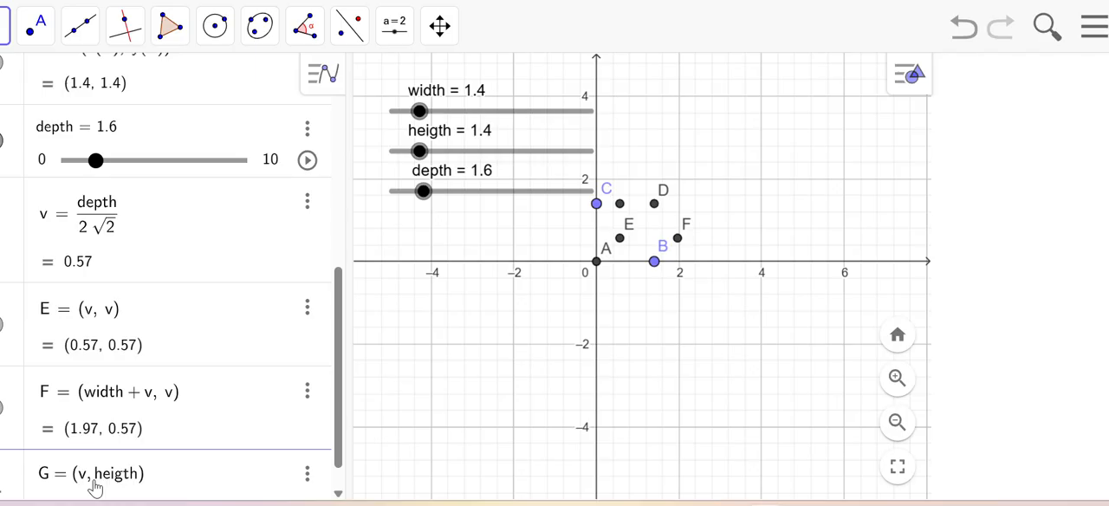
pyautogui.write('+ v')
pyautogui.press('Return')
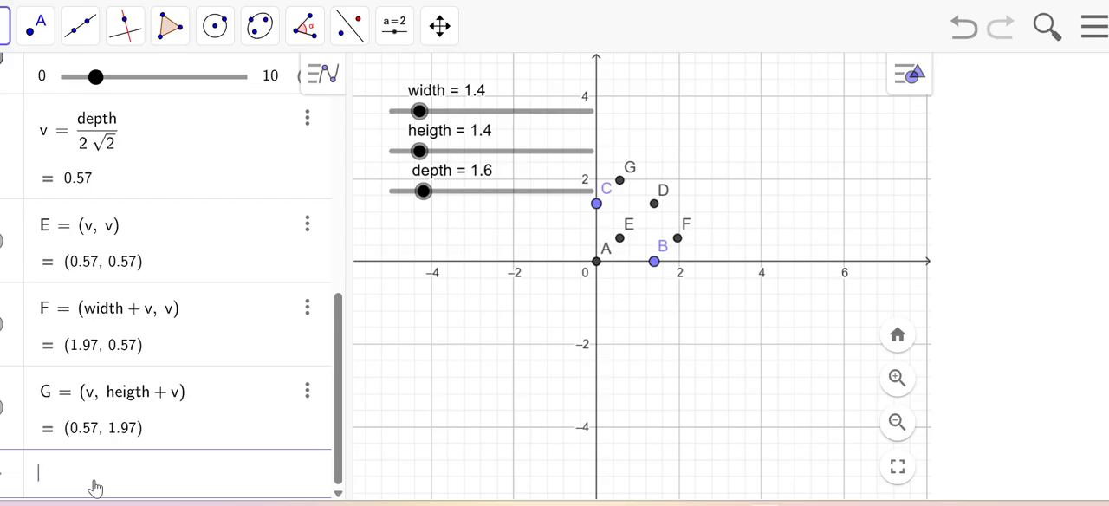
# Step: Define point H as (width + v, heigth + v)
pyautogui.write('H = (width')
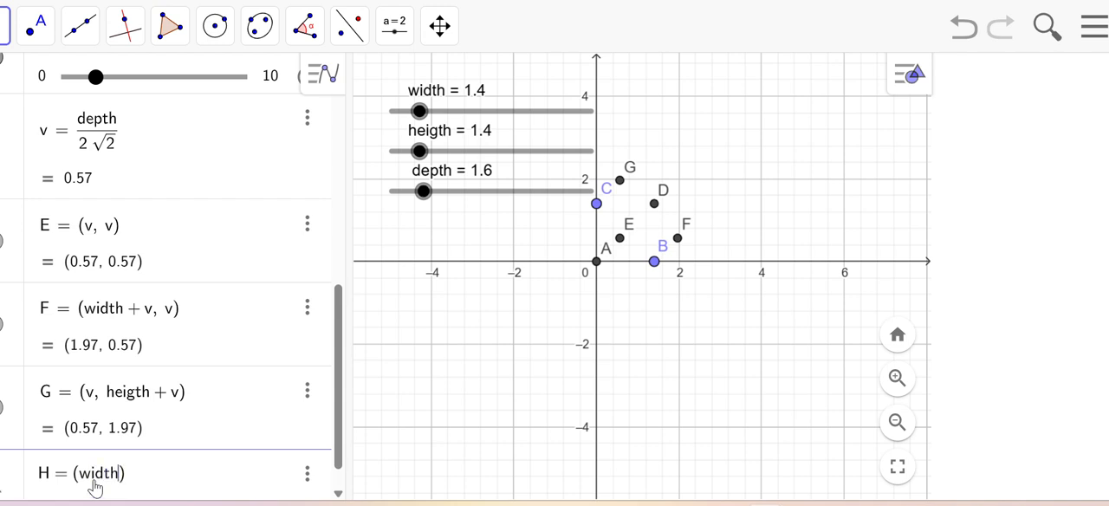
pyautogui.write('+ v, heigth ')
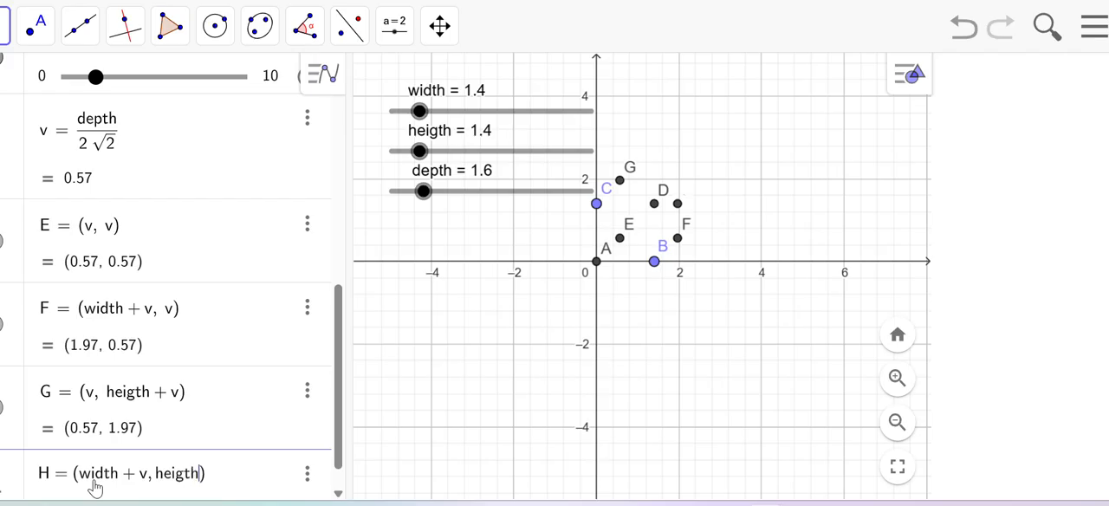
pyautogui.write('+ v')
pyautogui.press('Return')
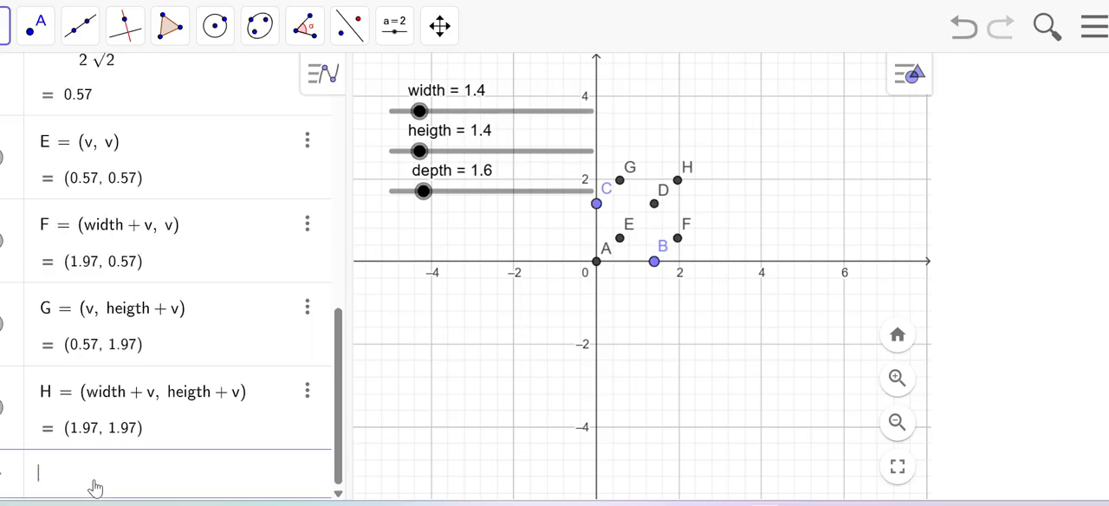
# Step: Draw the box's side face as a polygon through points B, F, H and D
pyautogui.click(93, 468)
pyautogui.click(173, 33)
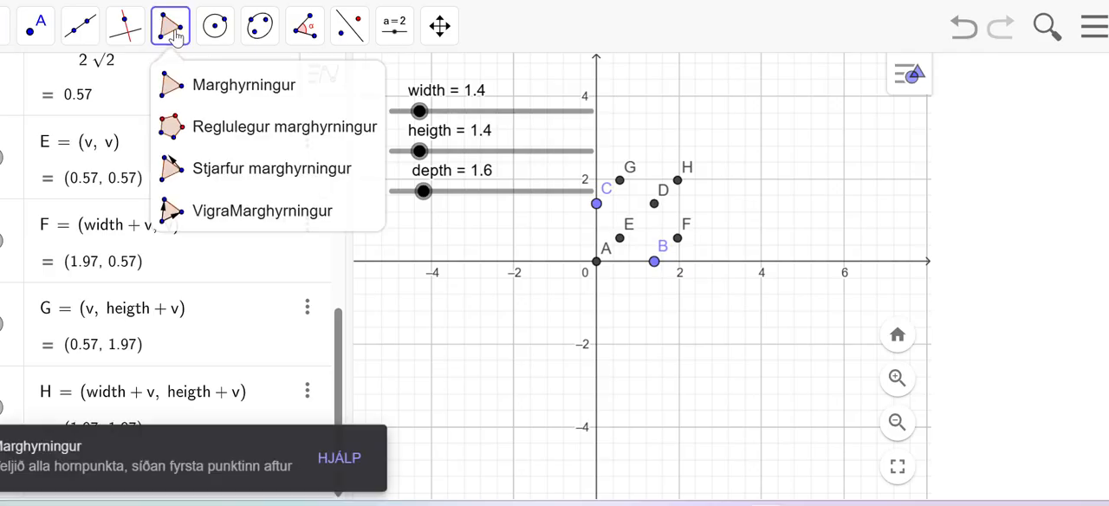
pyautogui.click(347, 213)
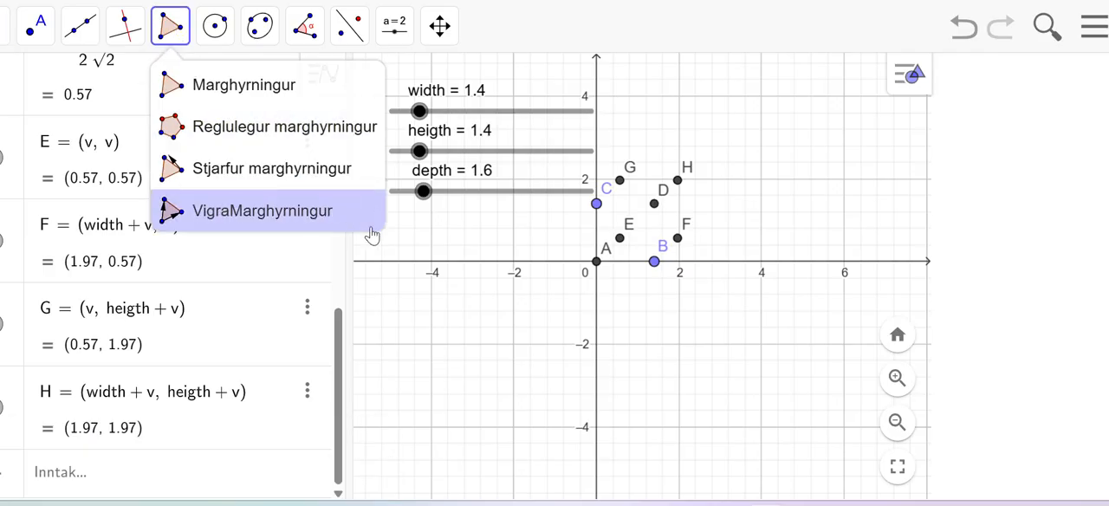
pyautogui.click(654, 262)
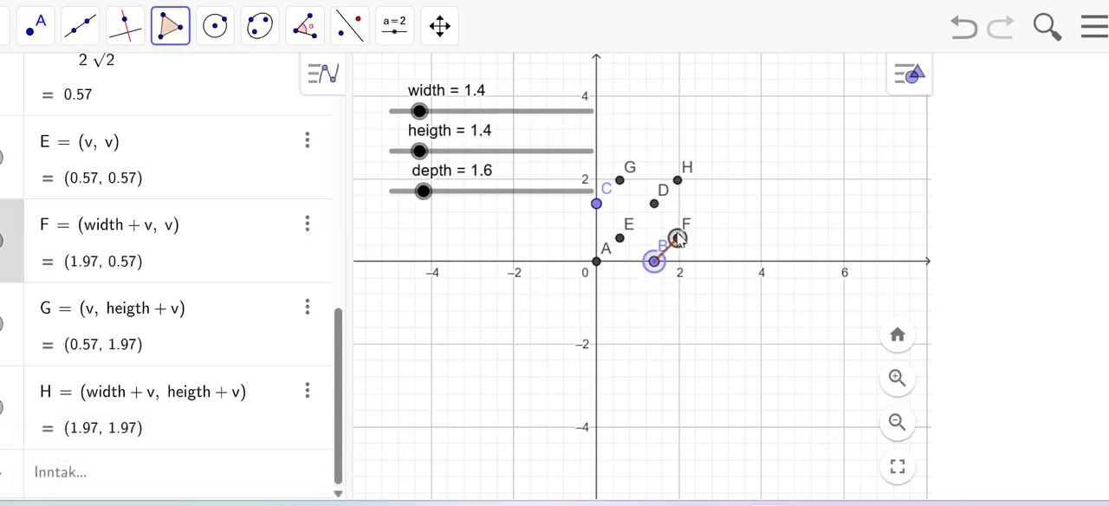
pyautogui.click(677, 238)
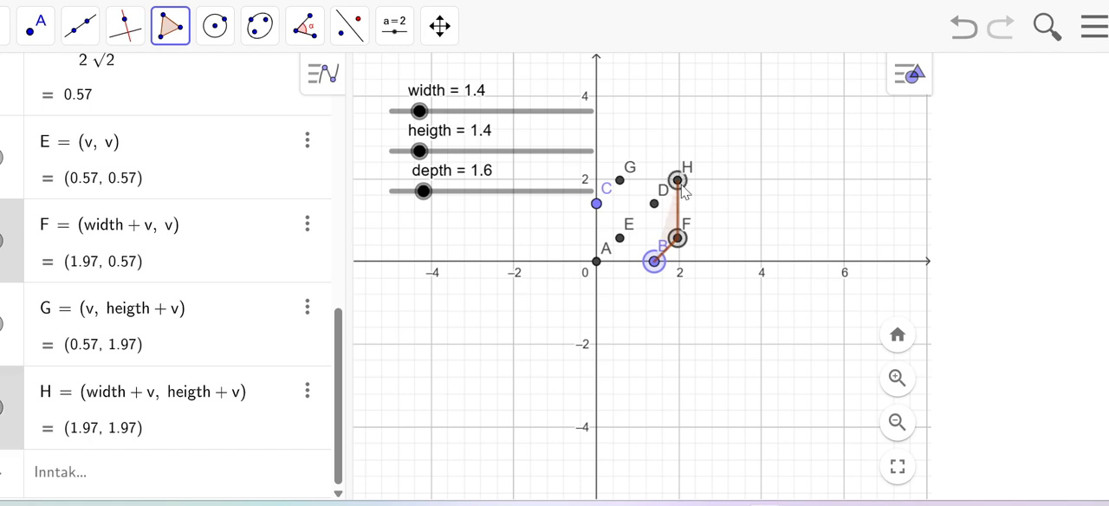
pyautogui.click(679, 182)
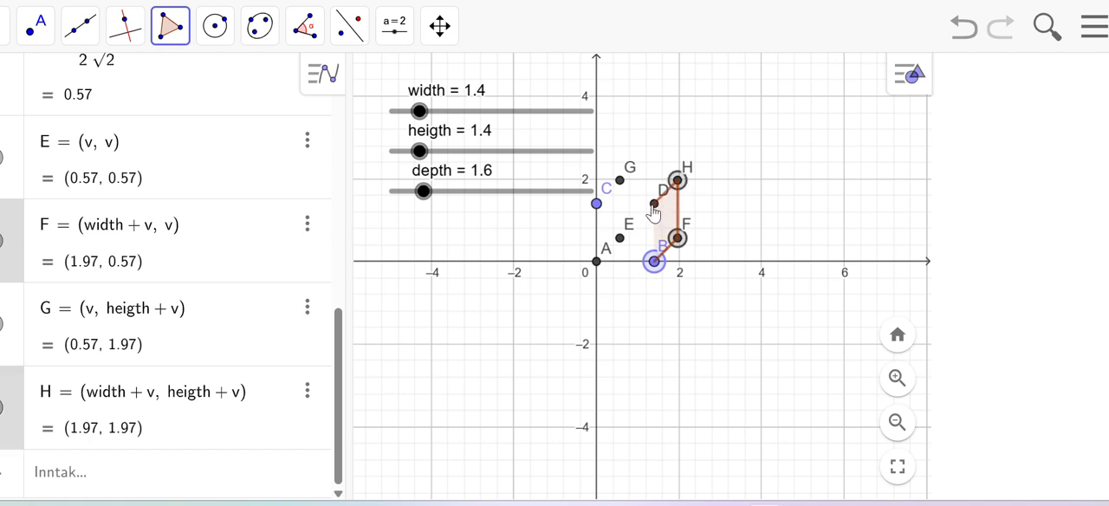
pyautogui.click(654, 205)
pyautogui.click(654, 261)
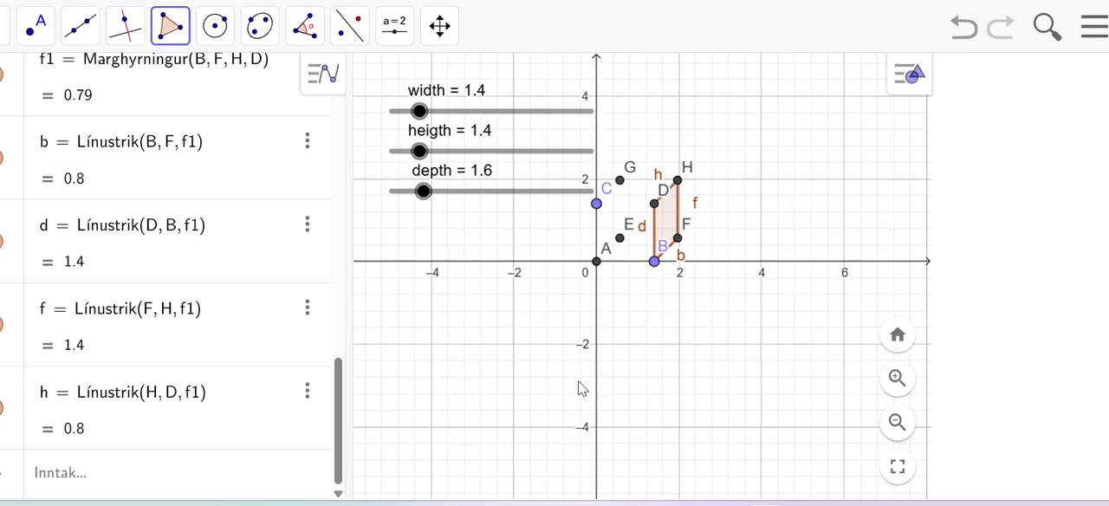
pyautogui.click(170, 26)
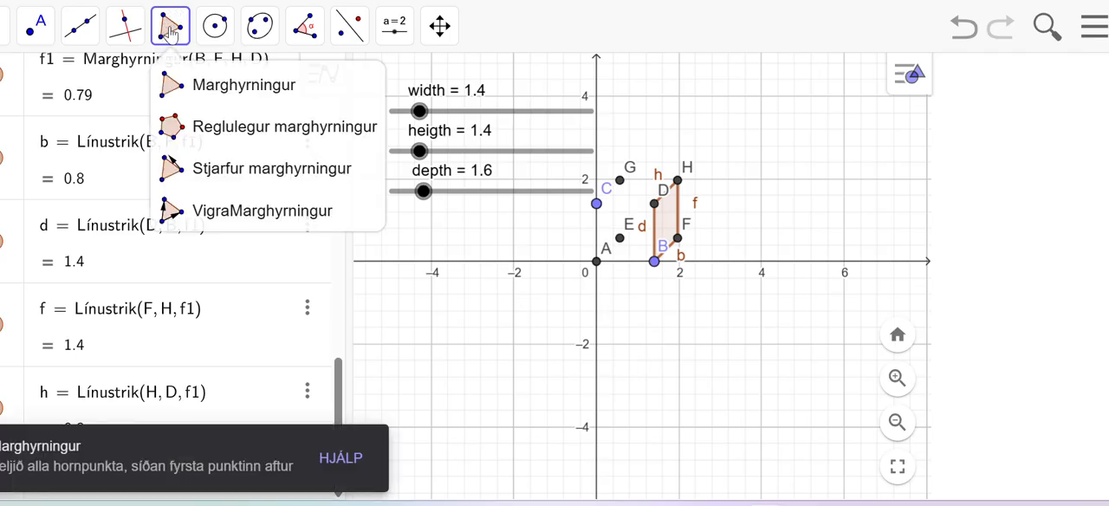
pyautogui.click(654, 208)
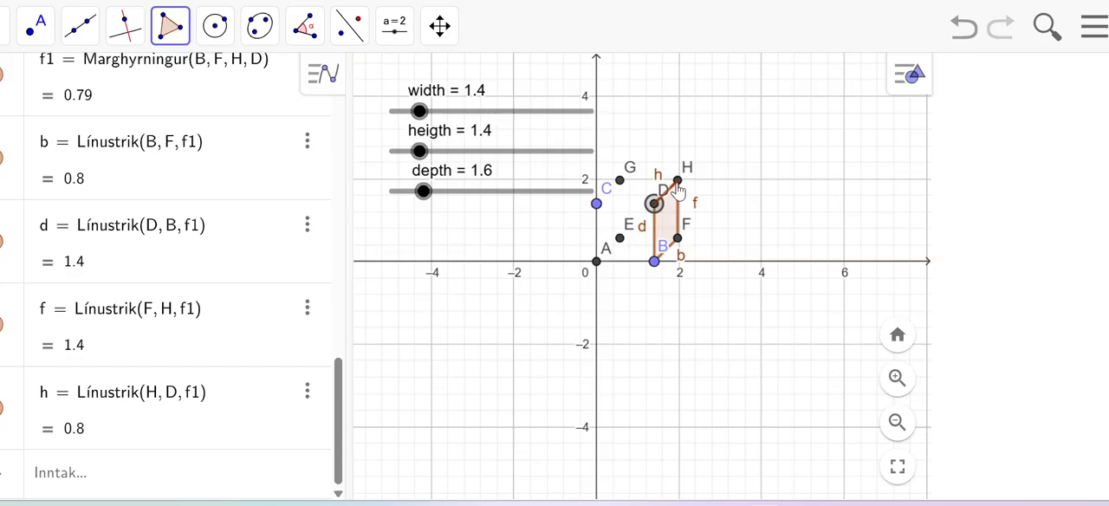
pyautogui.click(678, 180)
pyautogui.click(620, 182)
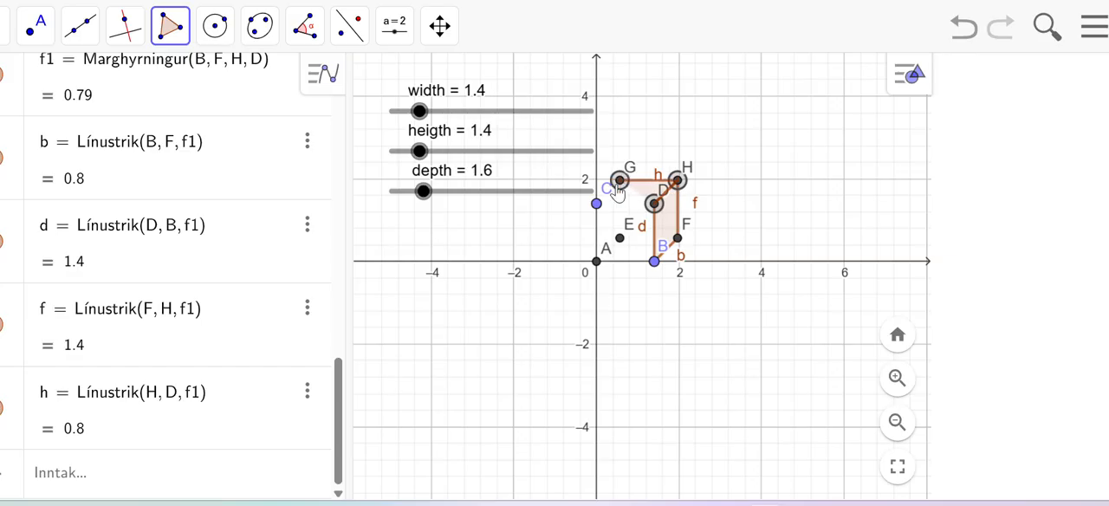
pyautogui.press('Escape')
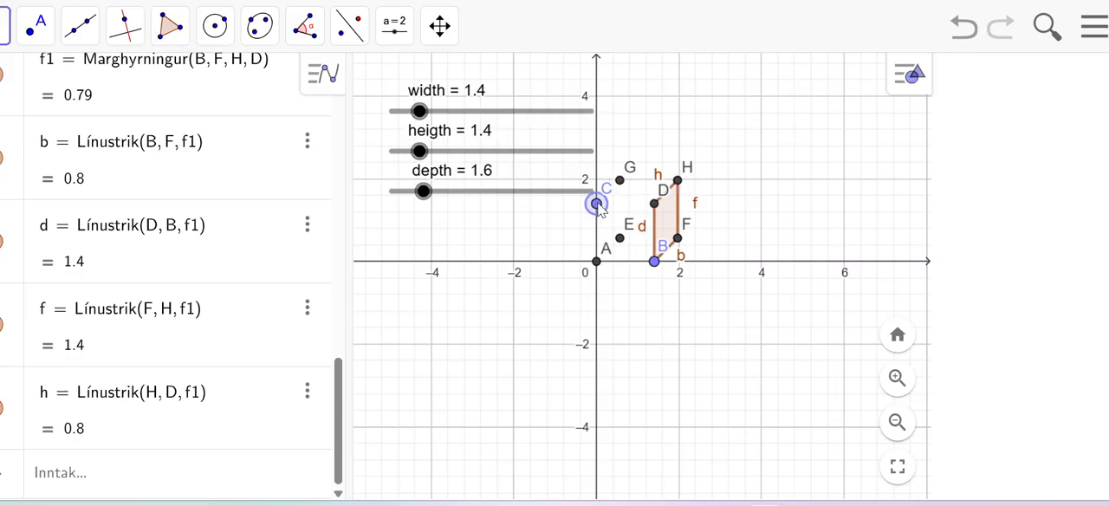
pyautogui.click(214, 26)
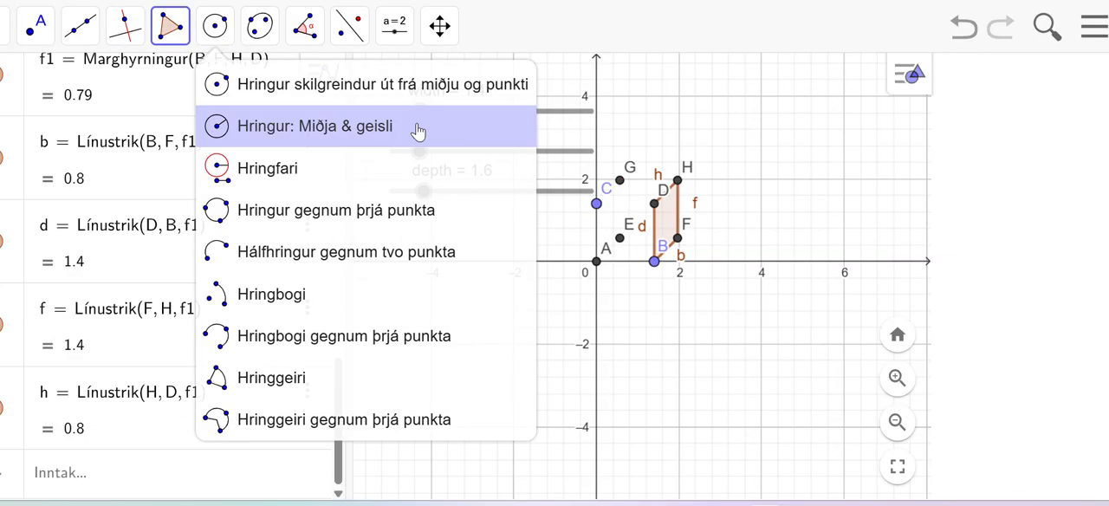
pyautogui.click(252, 153)
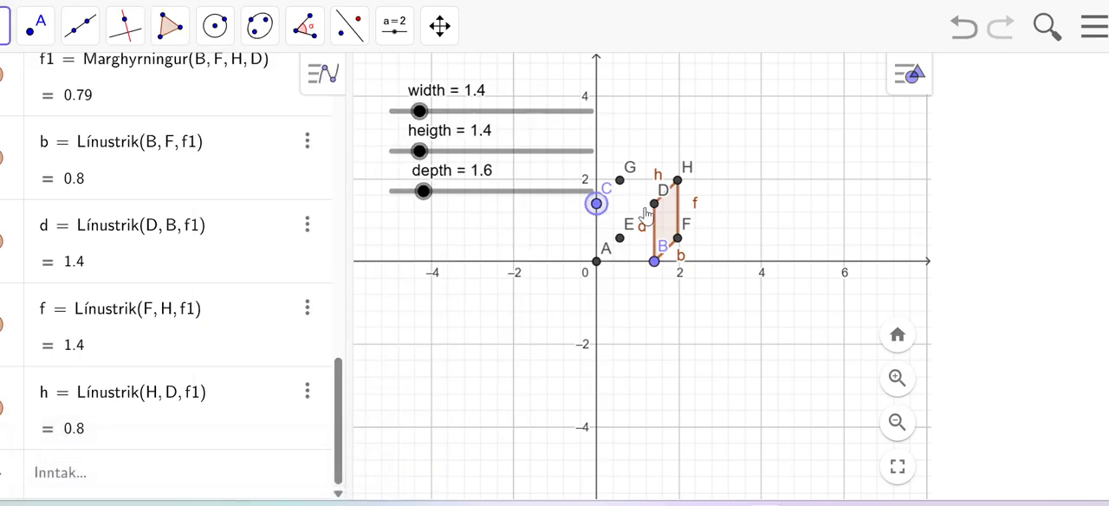
pyautogui.click(169, 26)
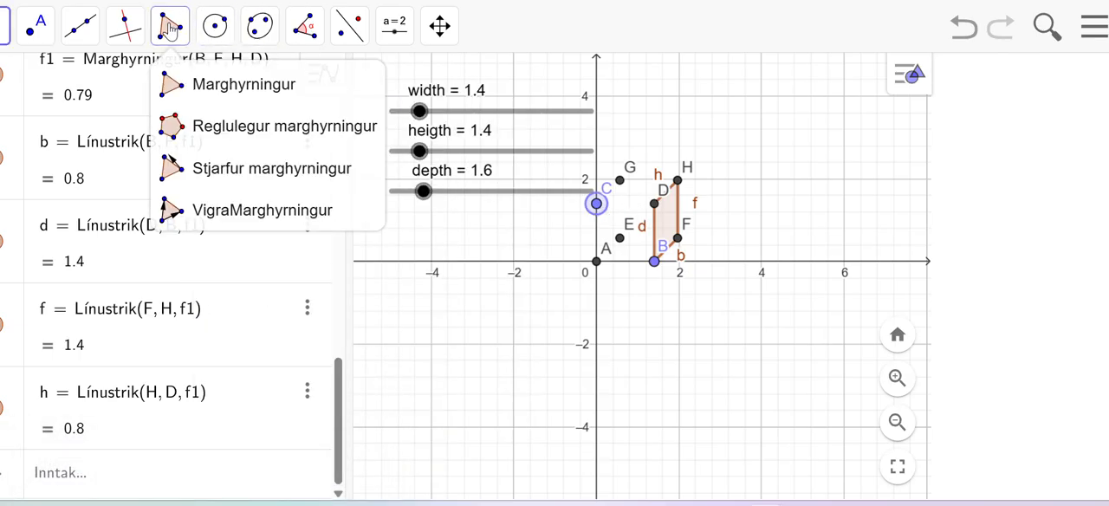
pyautogui.click(224, 90)
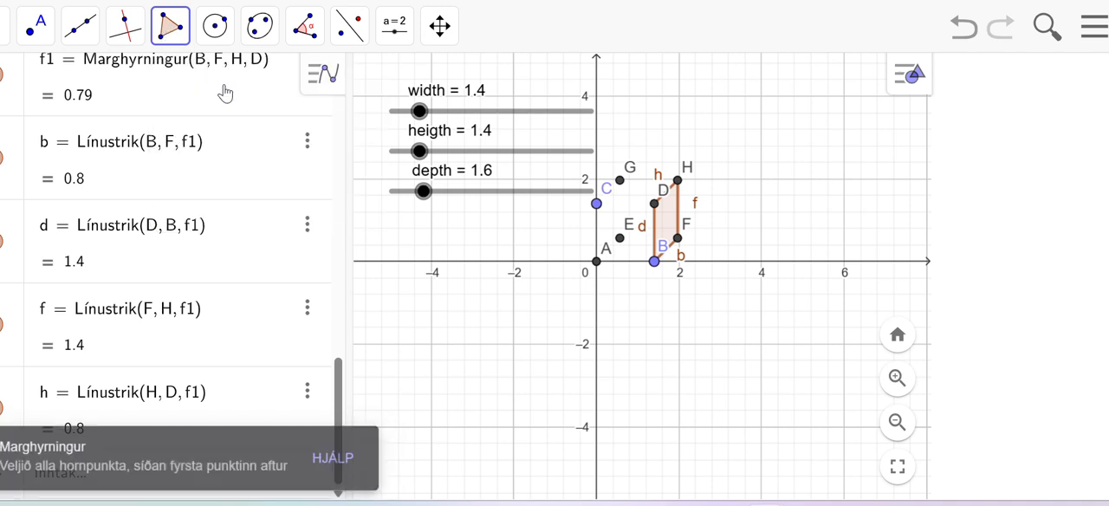
pyautogui.press('Escape')
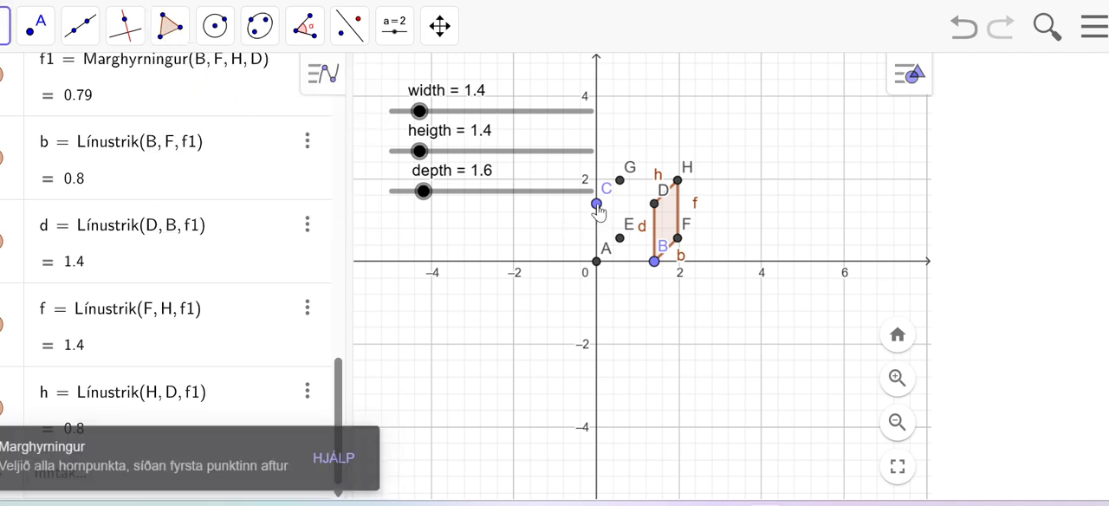
# Step: Nudge point C upward along the vertical axis to set heigth to 1.5
pyautogui.click(597, 205)
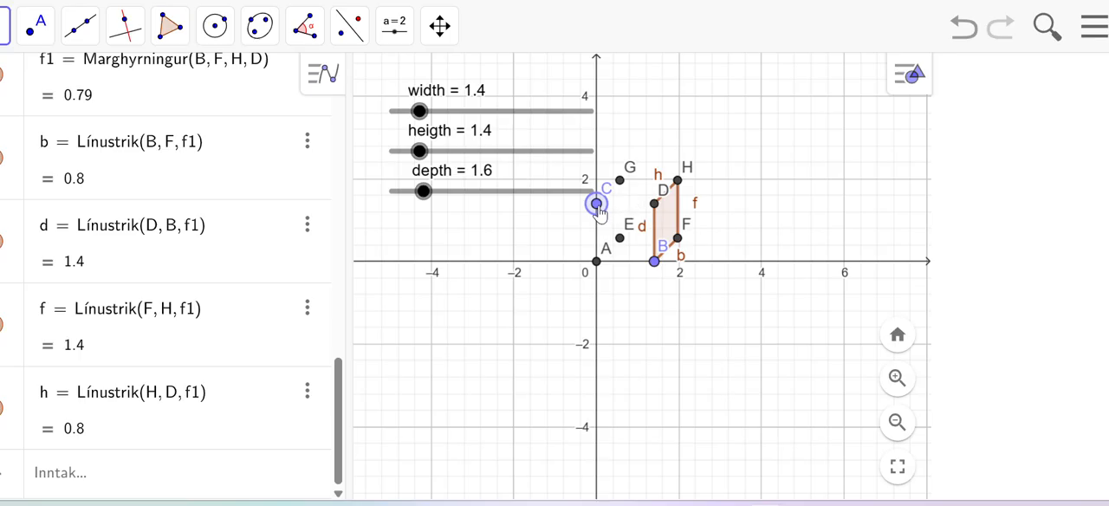
pyautogui.press('Up')
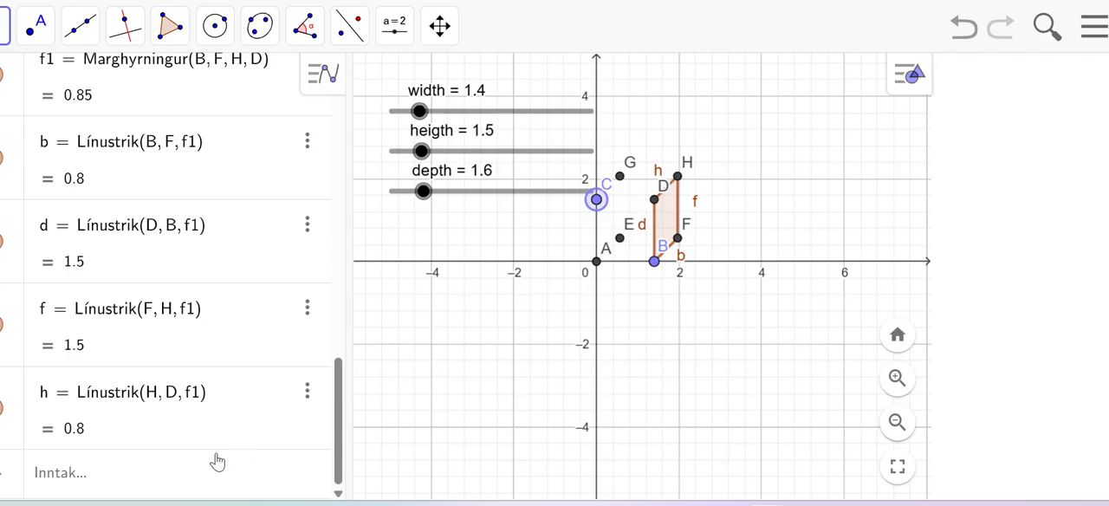
# Step: Define the box's top face as side = polygon[D, H, G, C]
pyautogui.click(105, 475)
pyautogui.write('s')
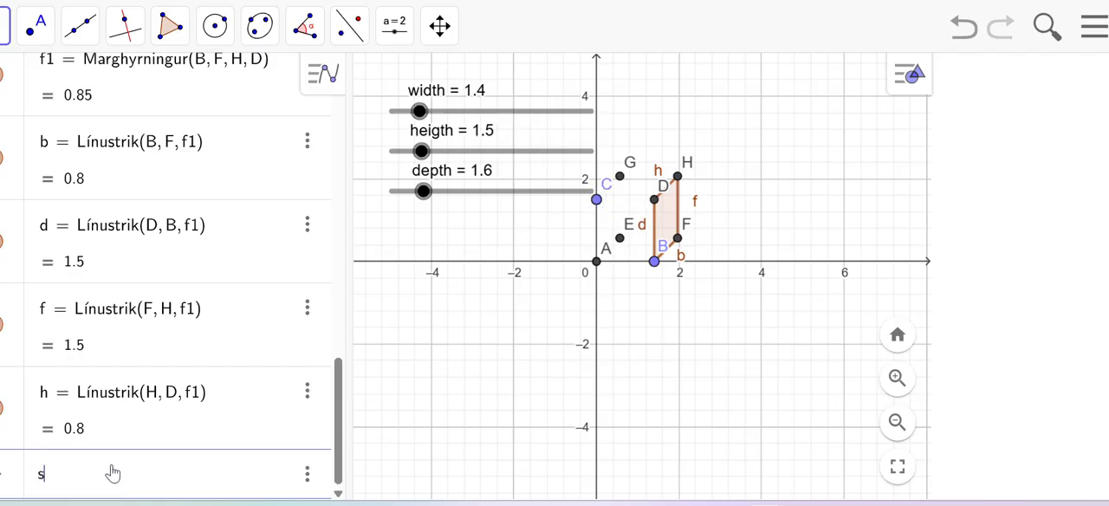
pyautogui.write('ide')
pyautogui.write('= pol')
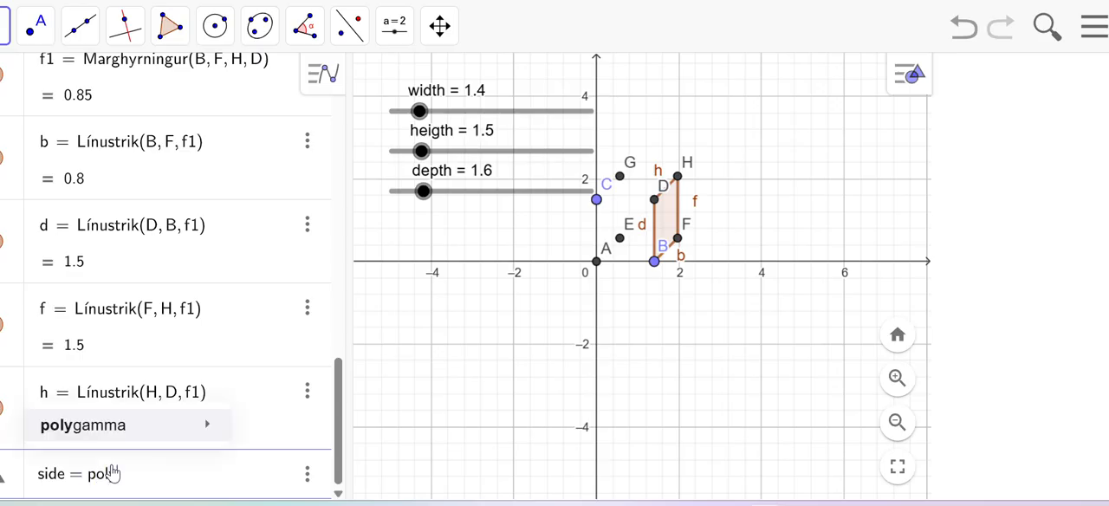
pyautogui.write('ygon')
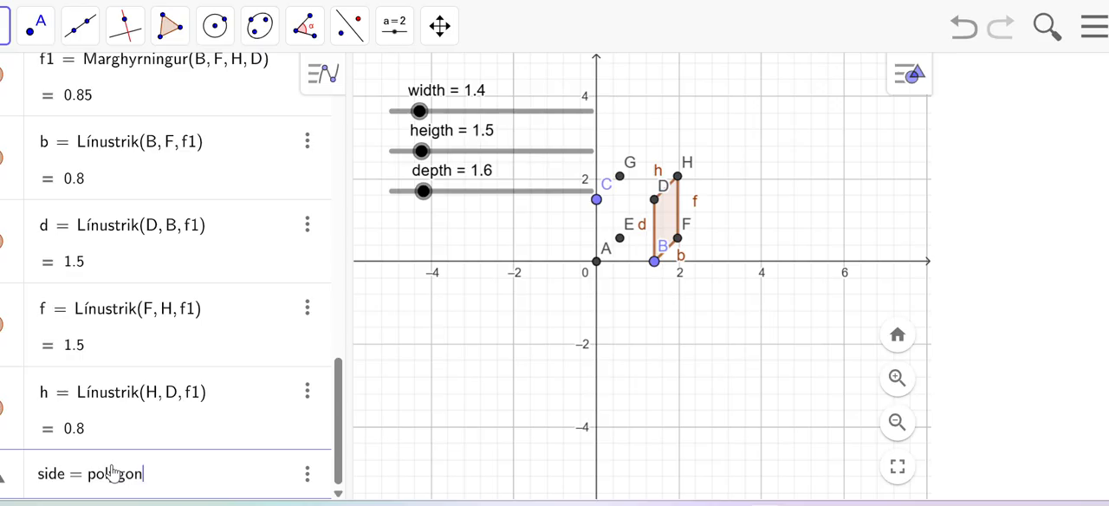
pyautogui.write('[')
pyautogui.write('D')
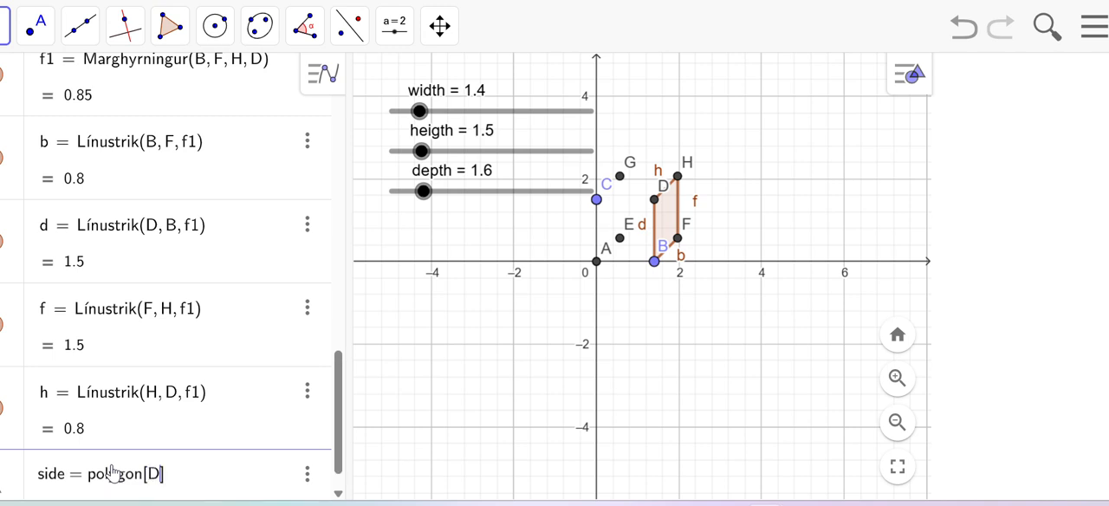
pyautogui.write(', H, G')
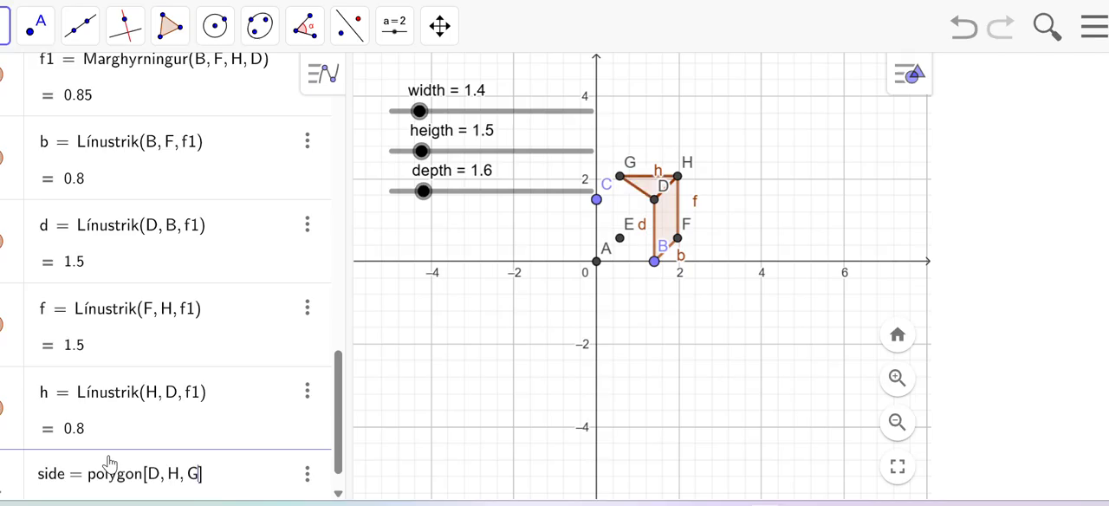
pyautogui.write(', C')
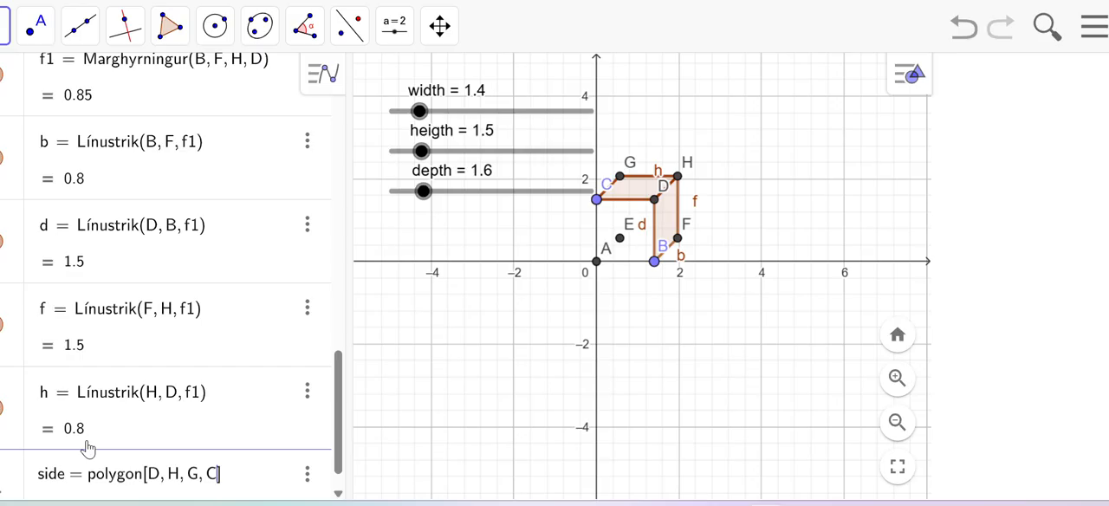
pyautogui.press('Return')
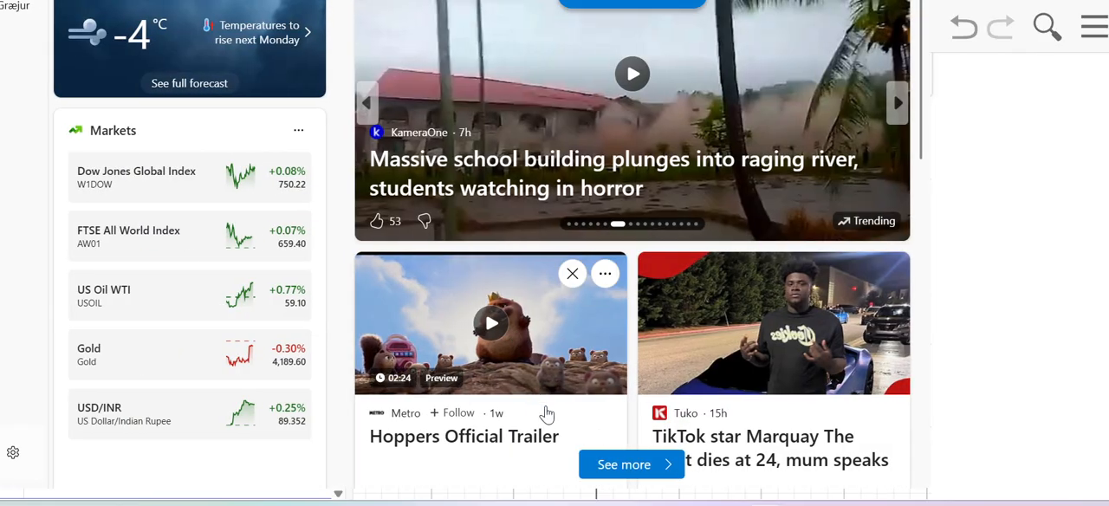
pyautogui.click(990, 221)
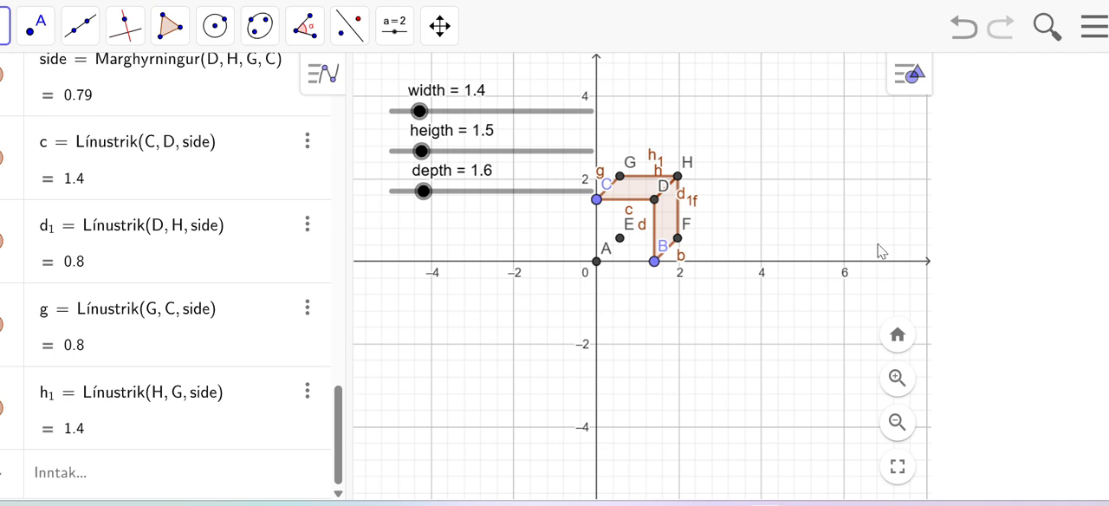
# Step: Draw a segment between points E and F for the box's hidden lower back edge
pyautogui.click(79, 39)
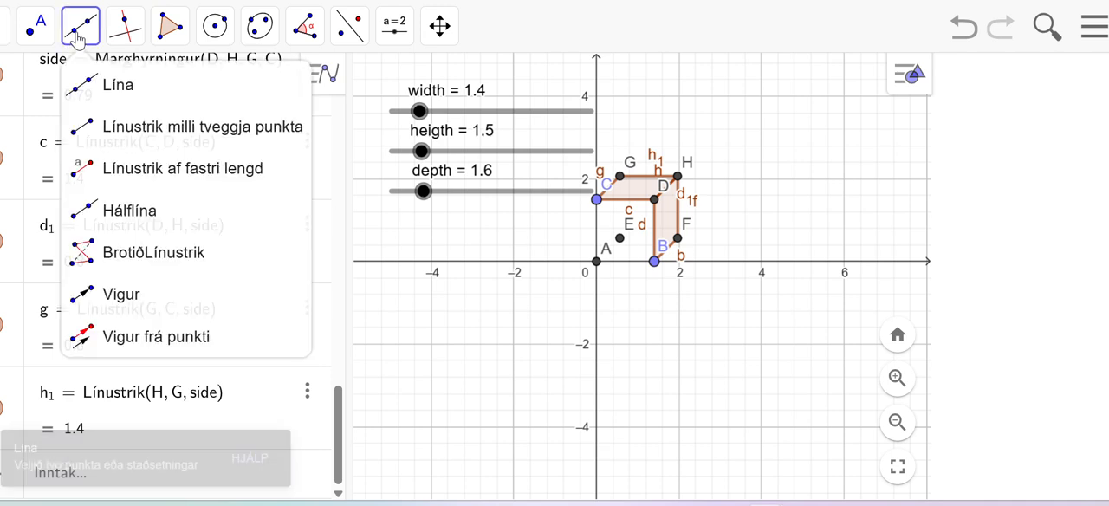
pyautogui.click(110, 128)
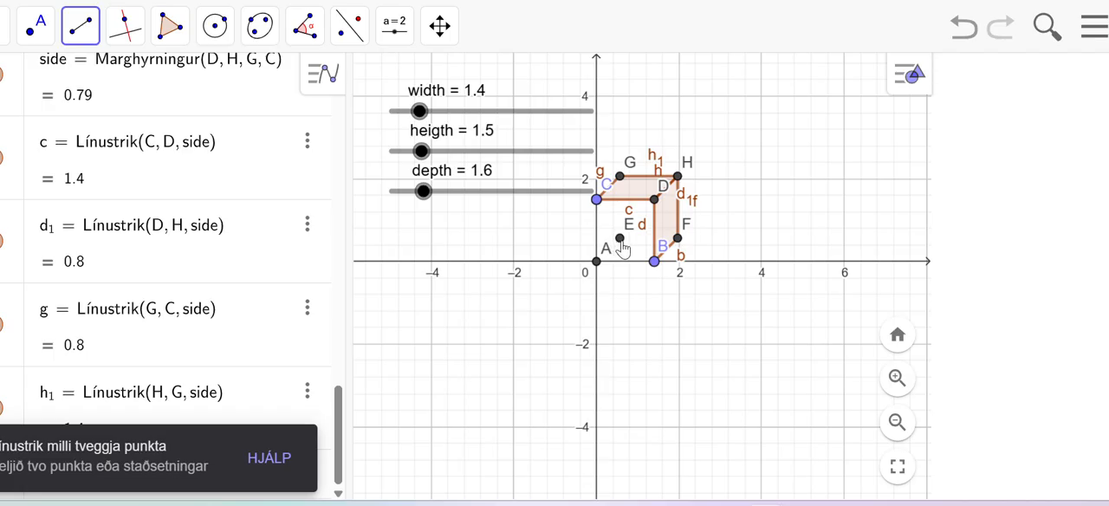
pyautogui.click(619, 237)
pyautogui.click(677, 238)
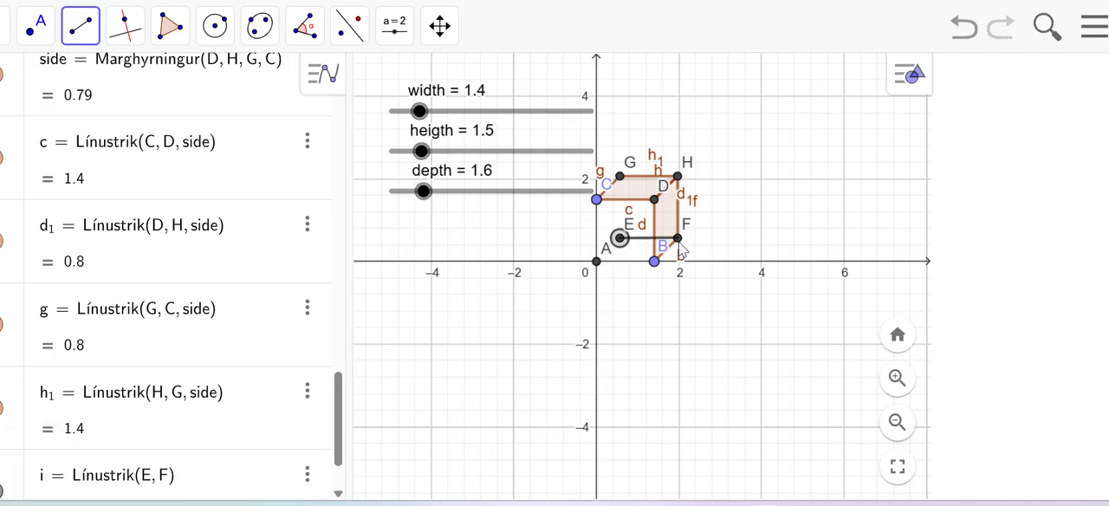
pyautogui.rightClick(631, 246)
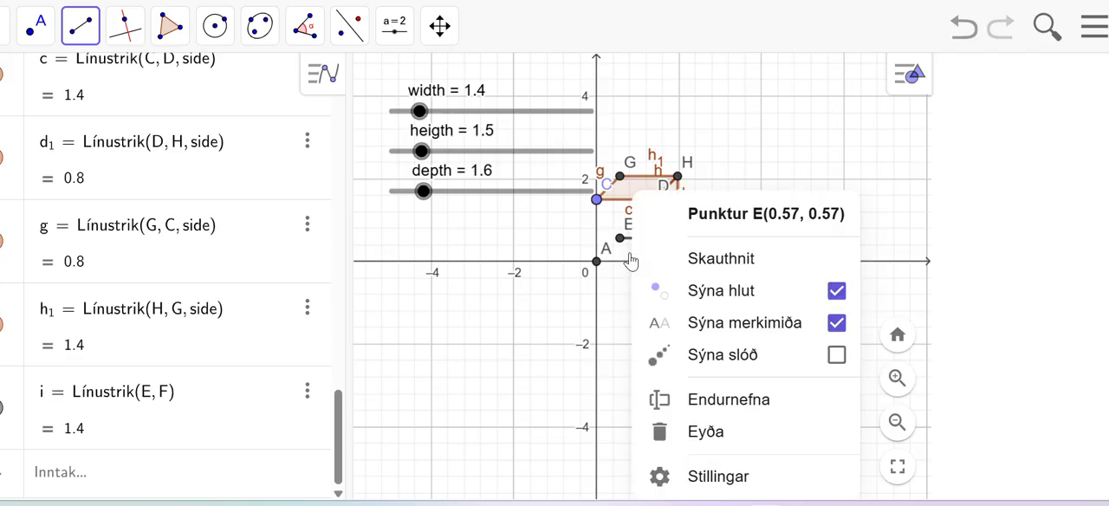
pyautogui.click(735, 476)
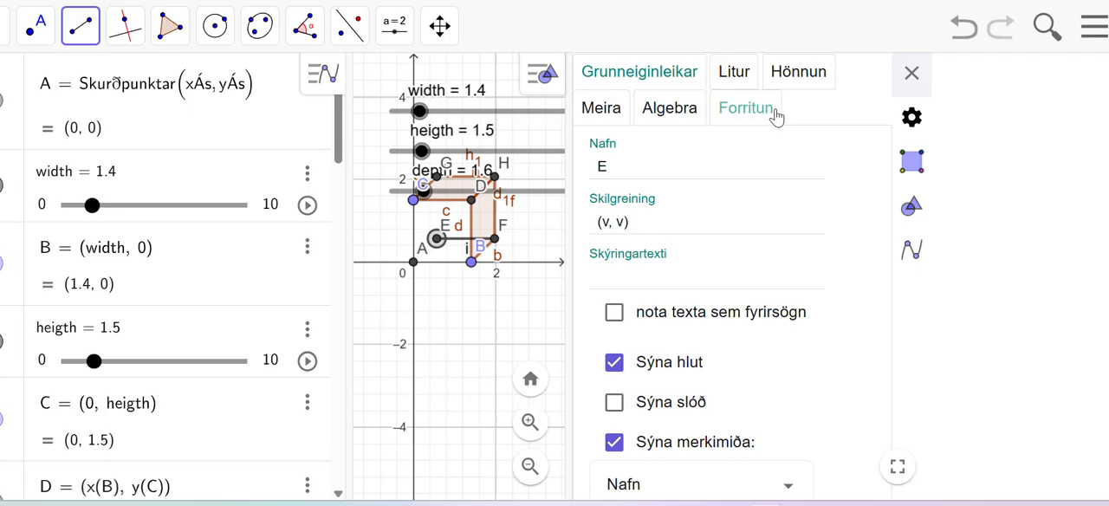
pyautogui.click(799, 73)
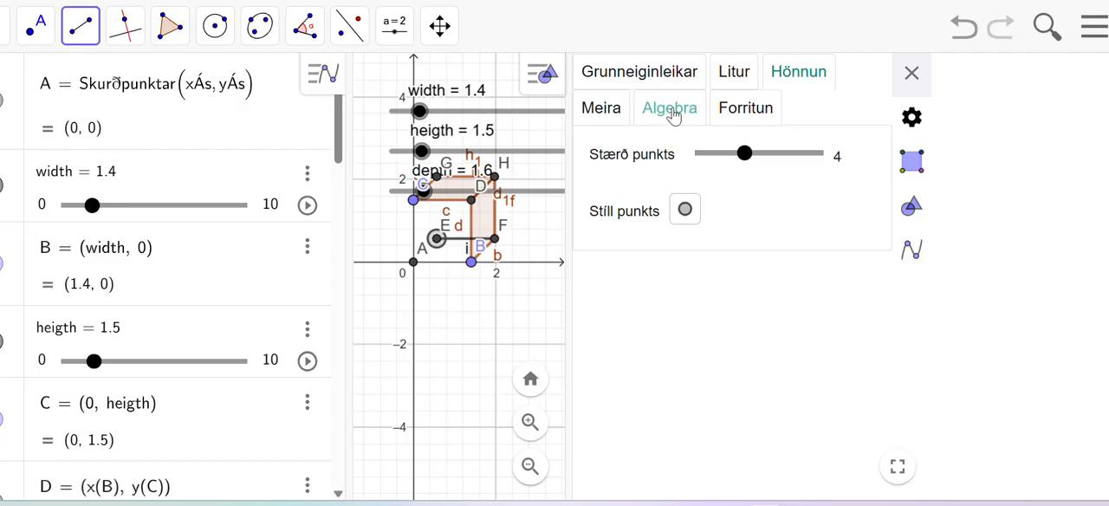
pyautogui.click(911, 74)
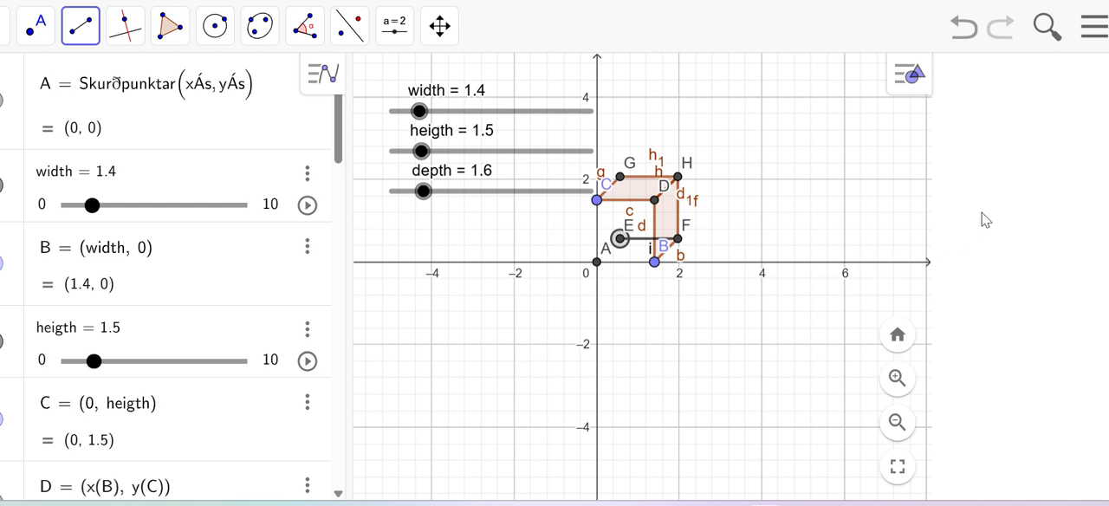
pyautogui.rightClick(644, 248)
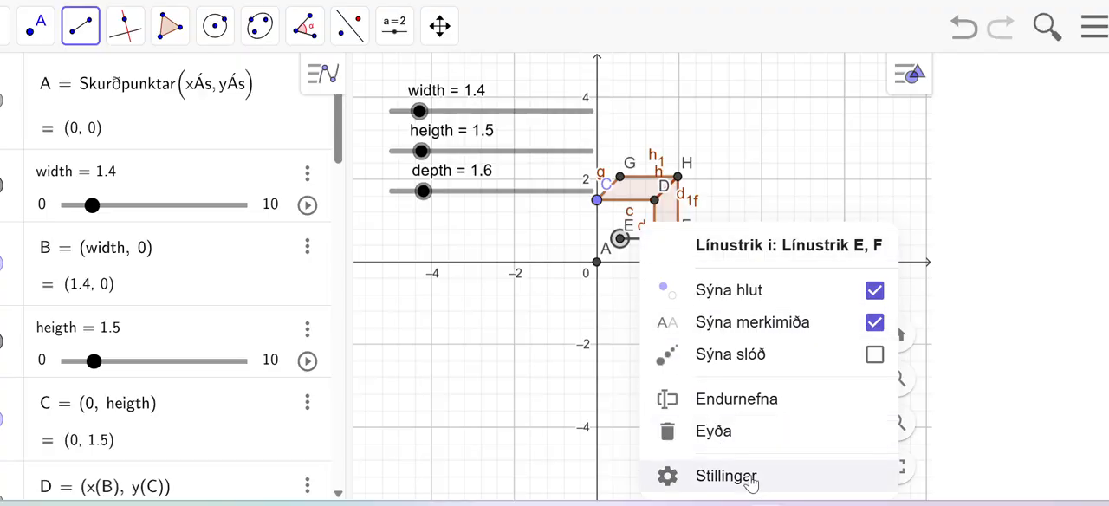
pyautogui.click(672, 474)
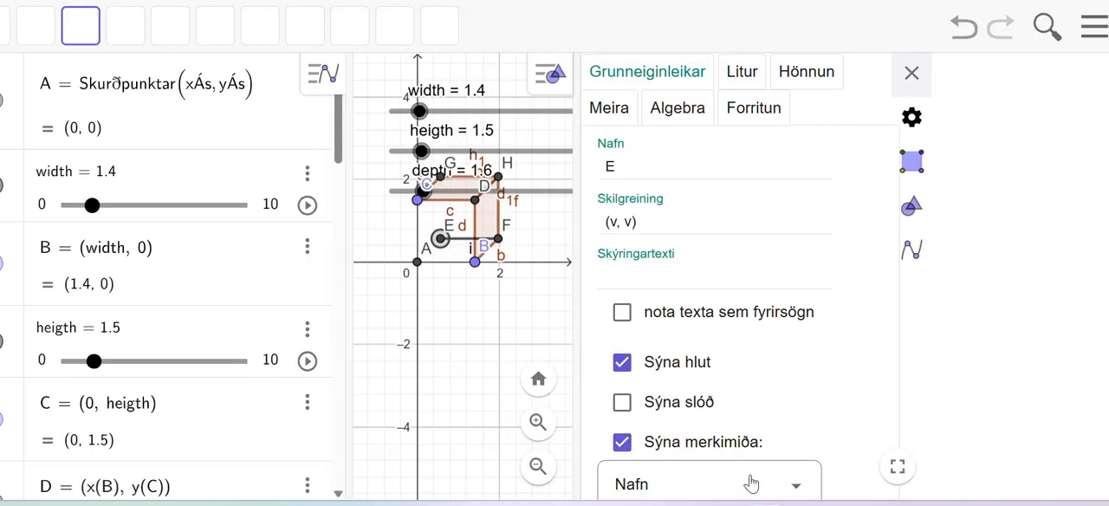
pyautogui.click(804, 81)
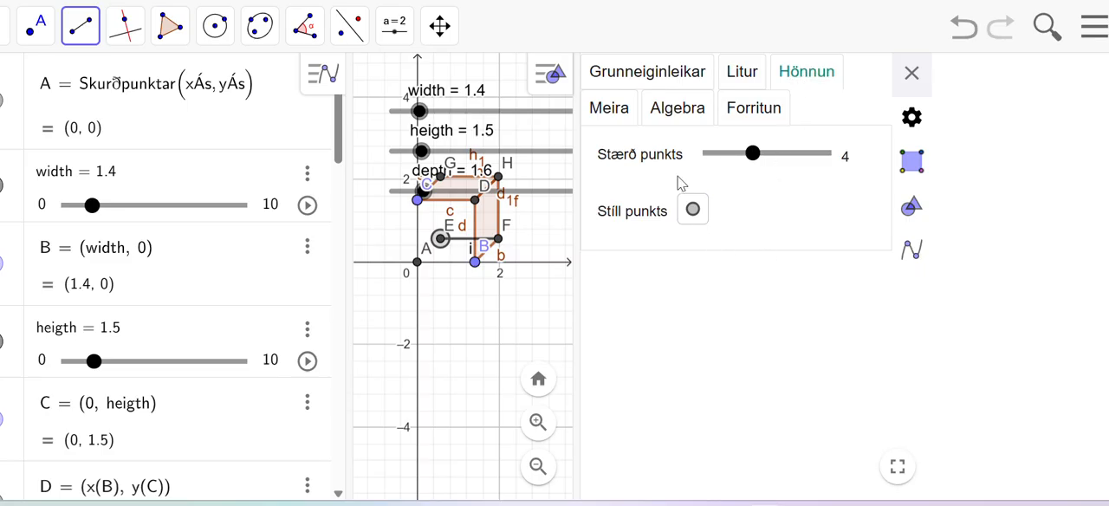
pyautogui.click(676, 115)
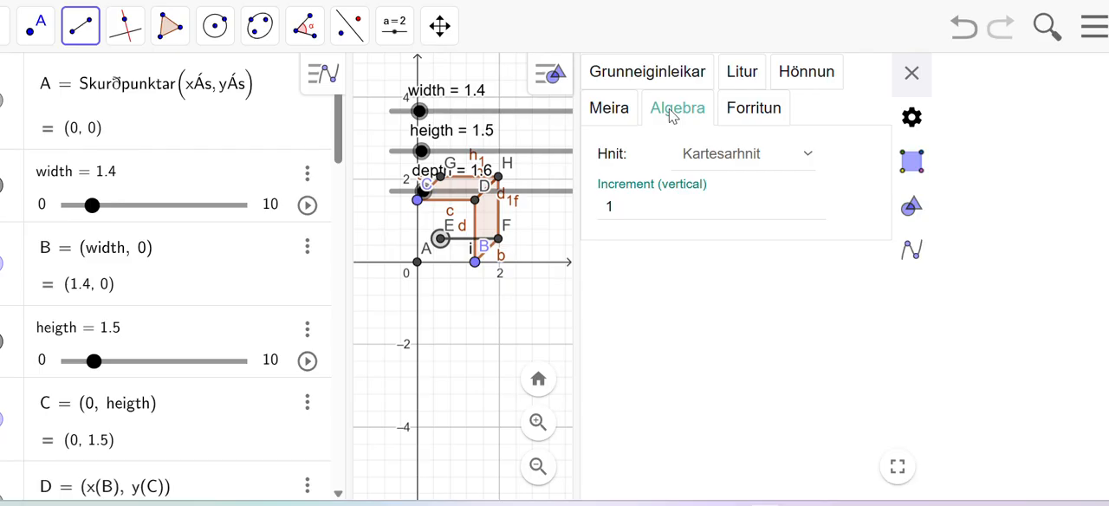
pyautogui.click(628, 118)
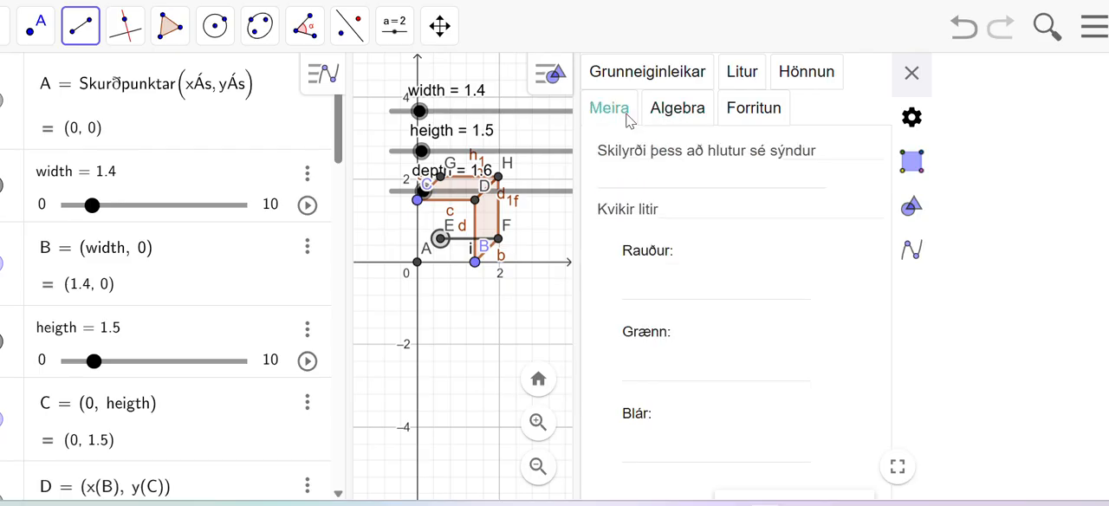
pyautogui.click(820, 79)
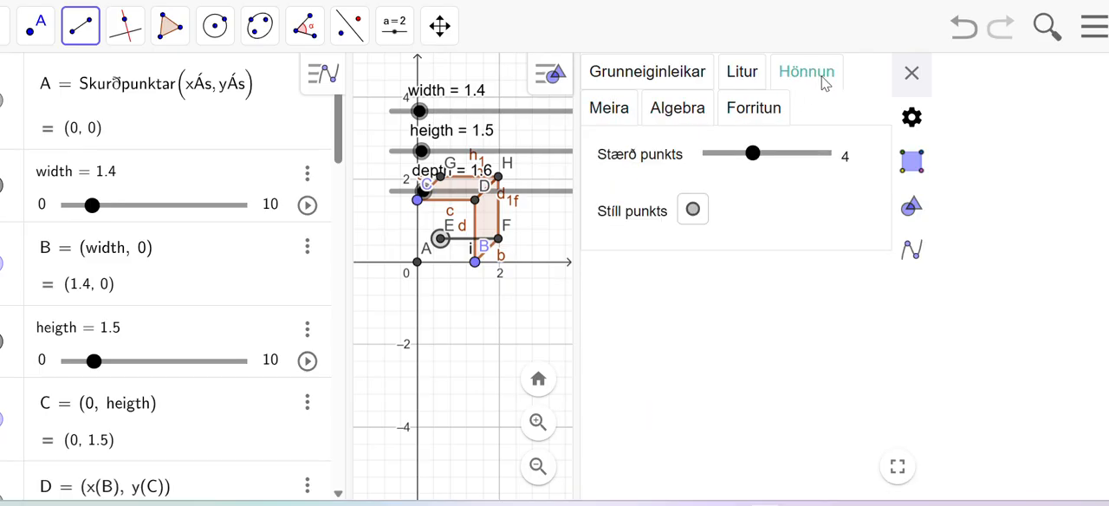
pyautogui.click(911, 75)
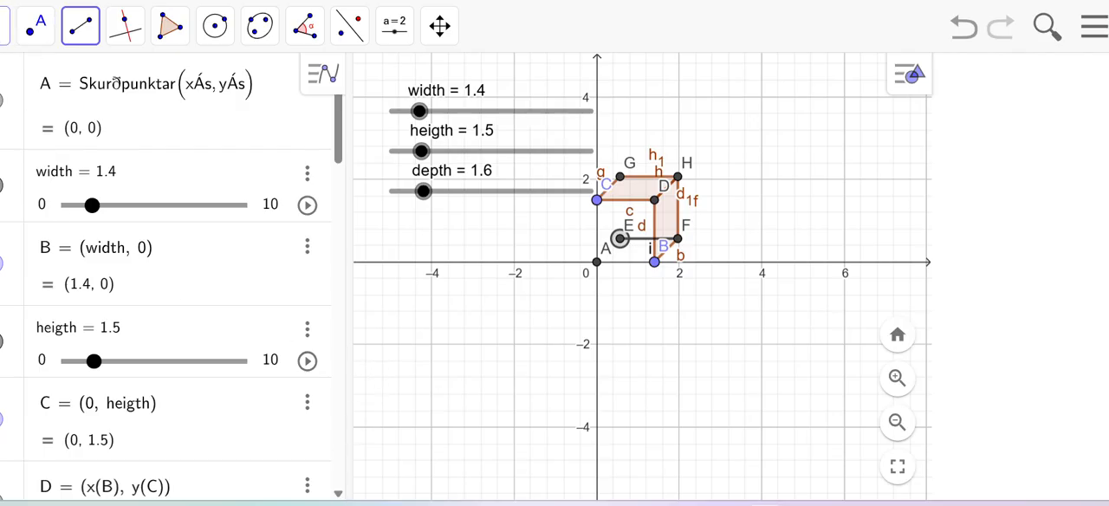
# Step: Try to define a segment from point E with a typed Segment expression, and undo the resulting objects
pyautogui.click(4, 26)
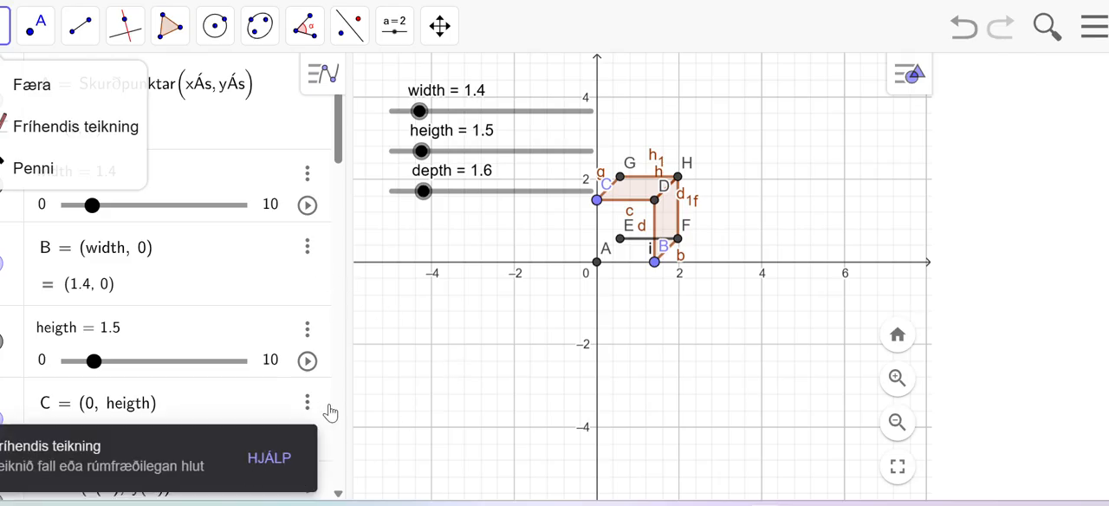
pyautogui.click(437, 404)
pyautogui.scroll(-1, 228, 424)
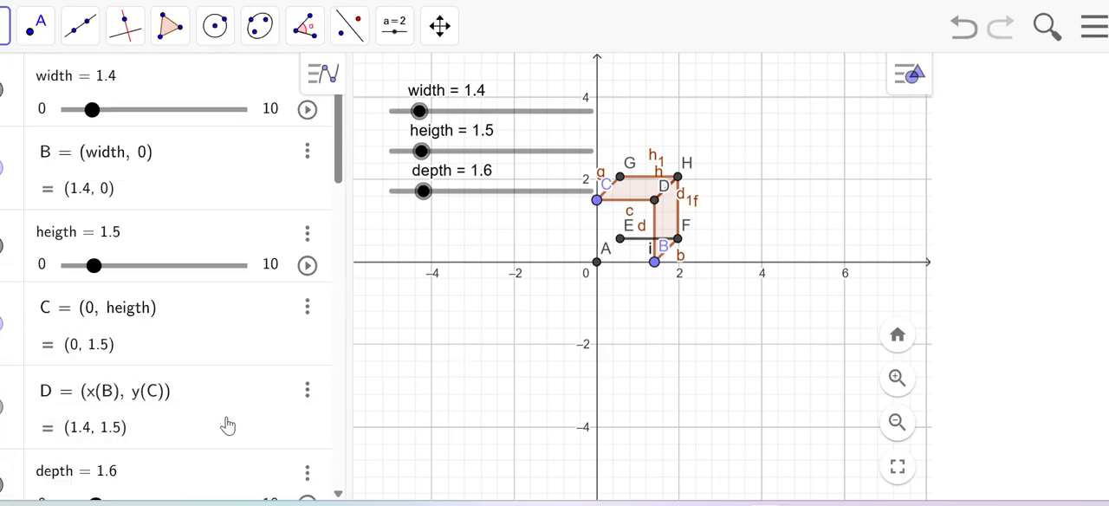
pyautogui.scroll(-15, 228, 425)
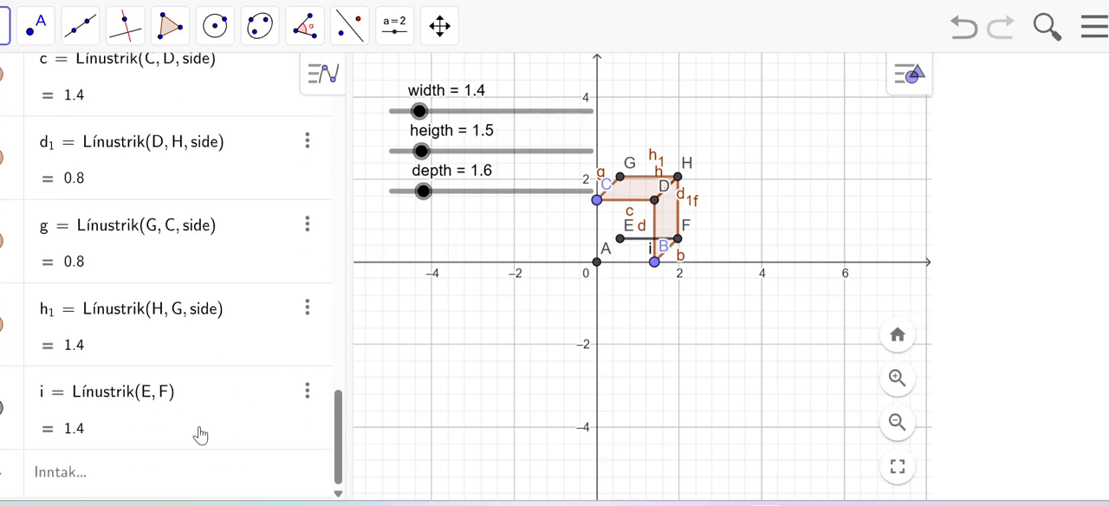
pyautogui.click(95, 476)
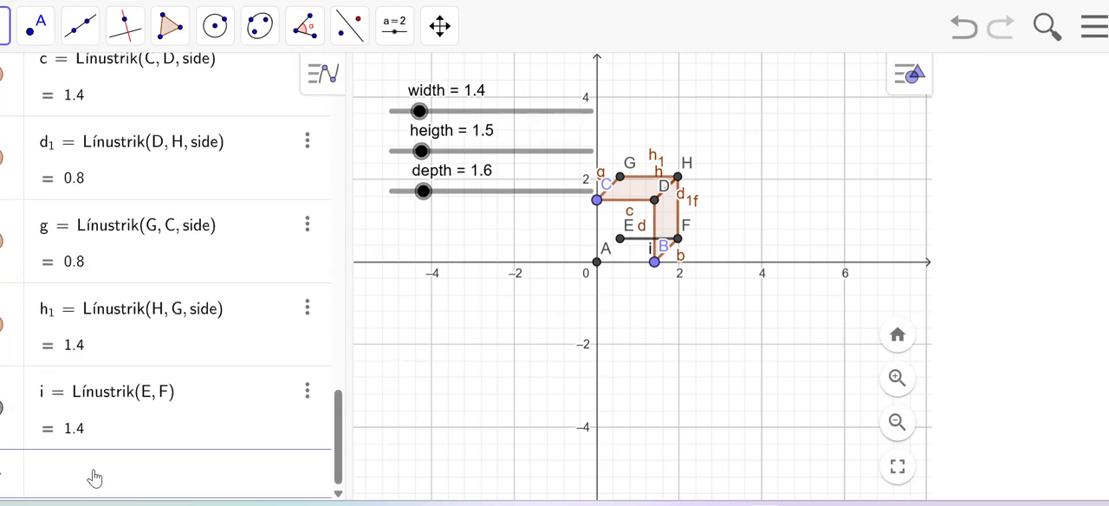
pyautogui.write('gment = [')
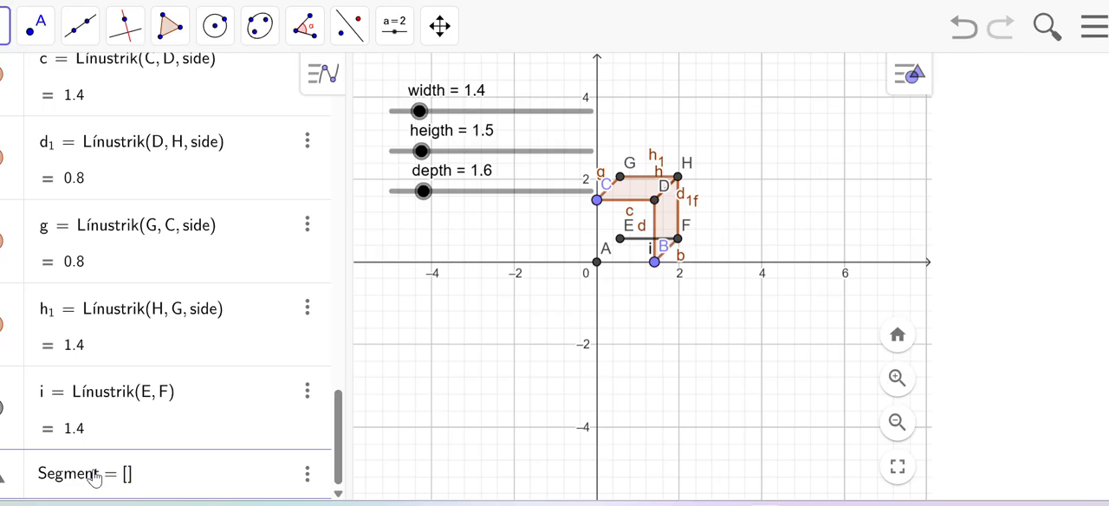
pyautogui.write('E, F')
pyautogui.press('Return')
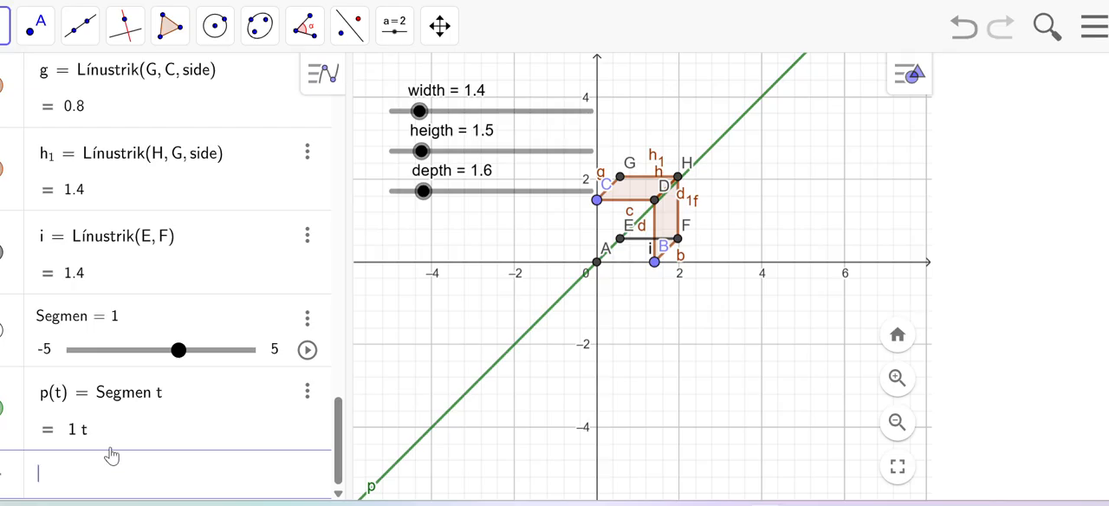
pyautogui.click(964, 27)
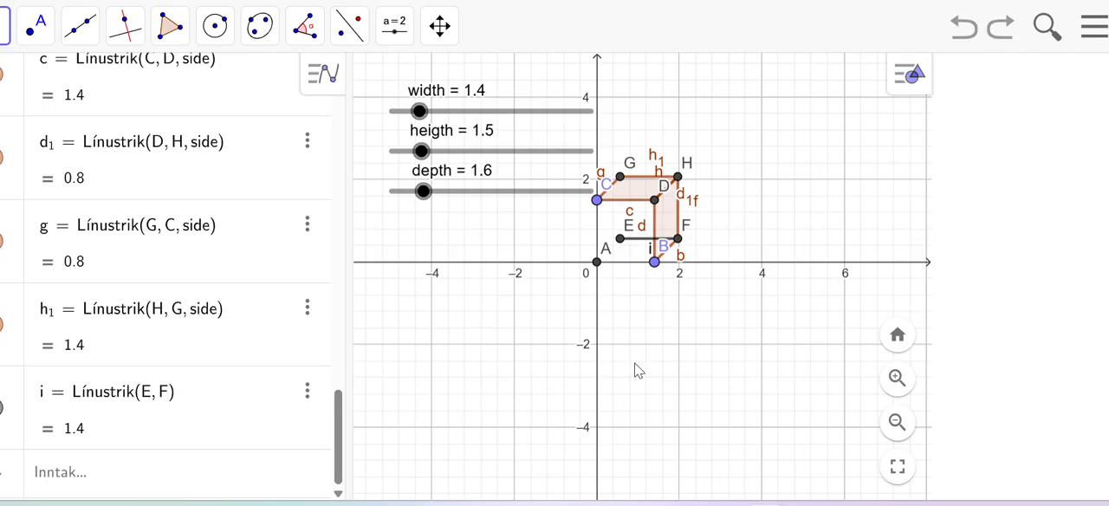
# Step: Draw segments from point E to point A and from point E to point G for the box's remaining hidden edges
pyautogui.click(82, 31)
pyautogui.click(130, 126)
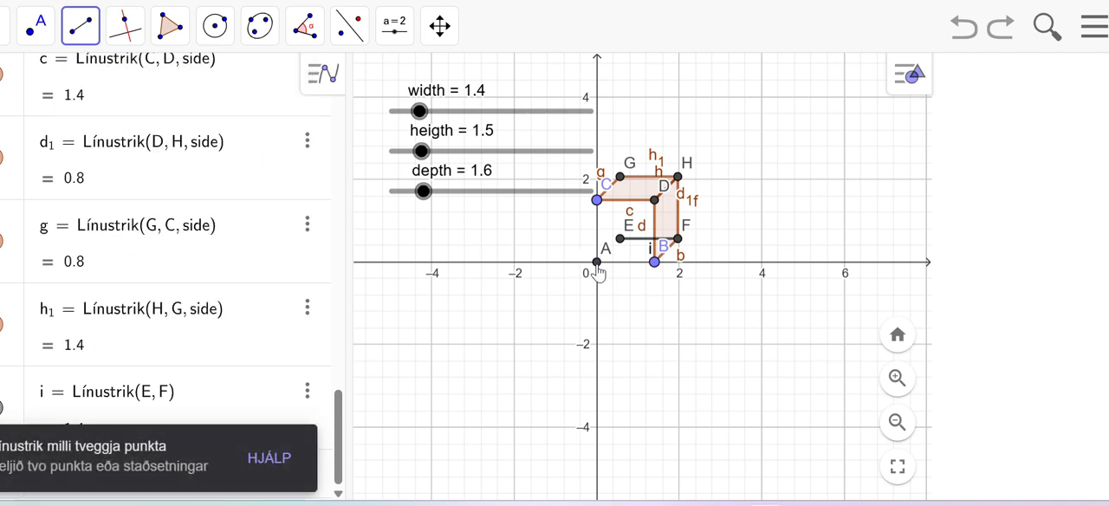
pyautogui.click(619, 238)
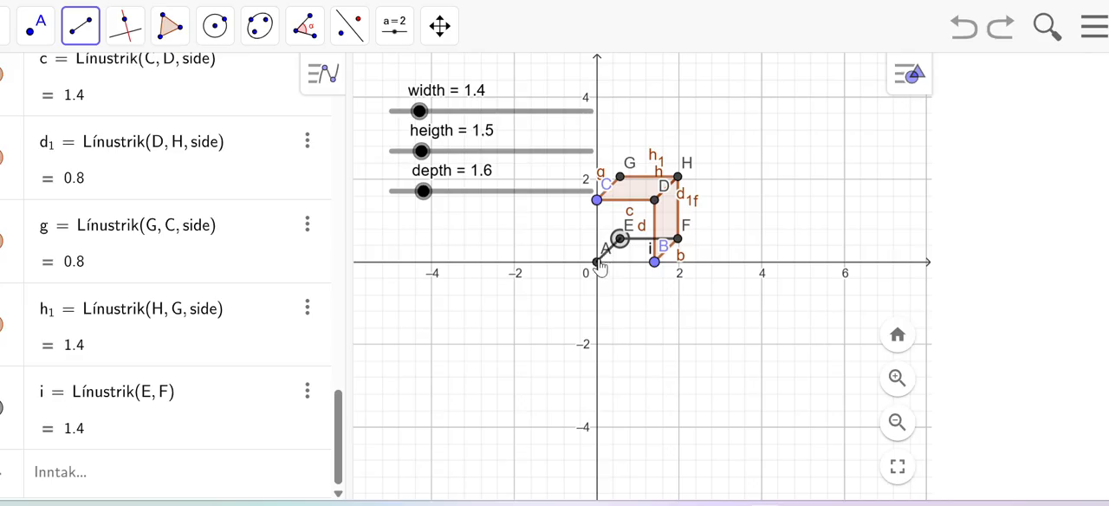
pyautogui.click(597, 262)
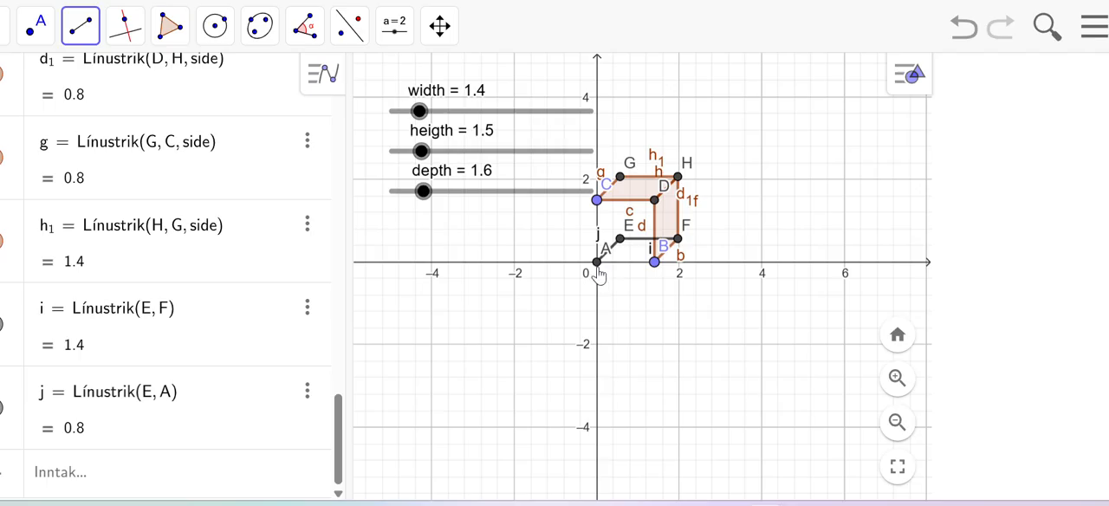
pyautogui.click(620, 239)
pyautogui.click(619, 178)
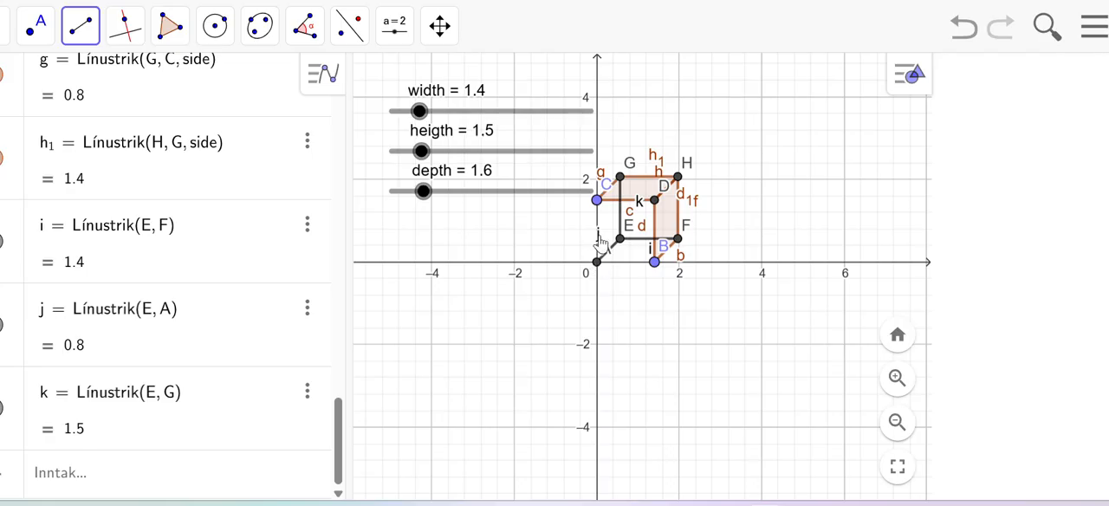
# Step: Change the line style of segment EG to the long-dashed pattern so it reads as a hidden edge
pyautogui.scroll(4, 743, 212)
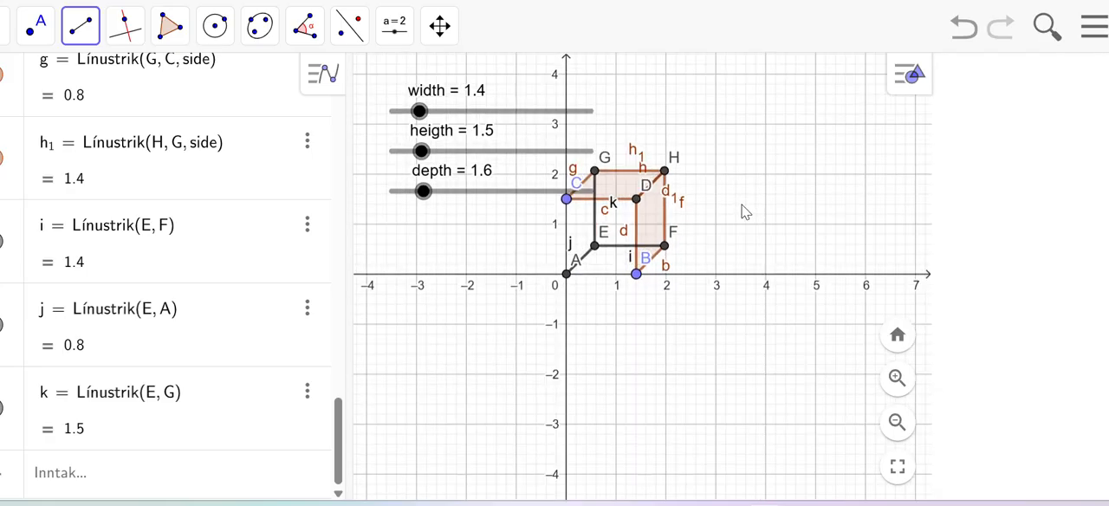
pyautogui.scroll(2, 744, 212)
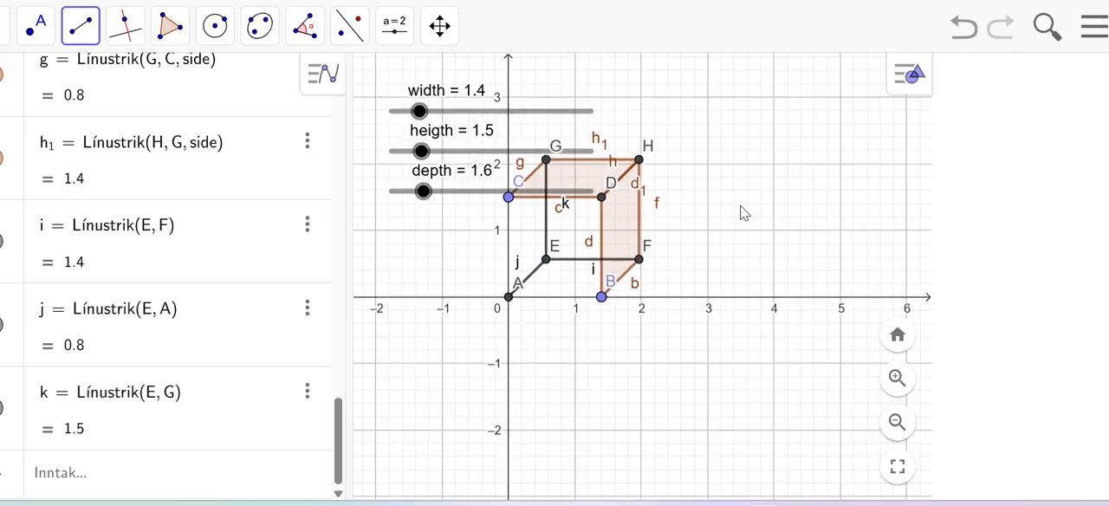
pyautogui.rightClick(545, 229)
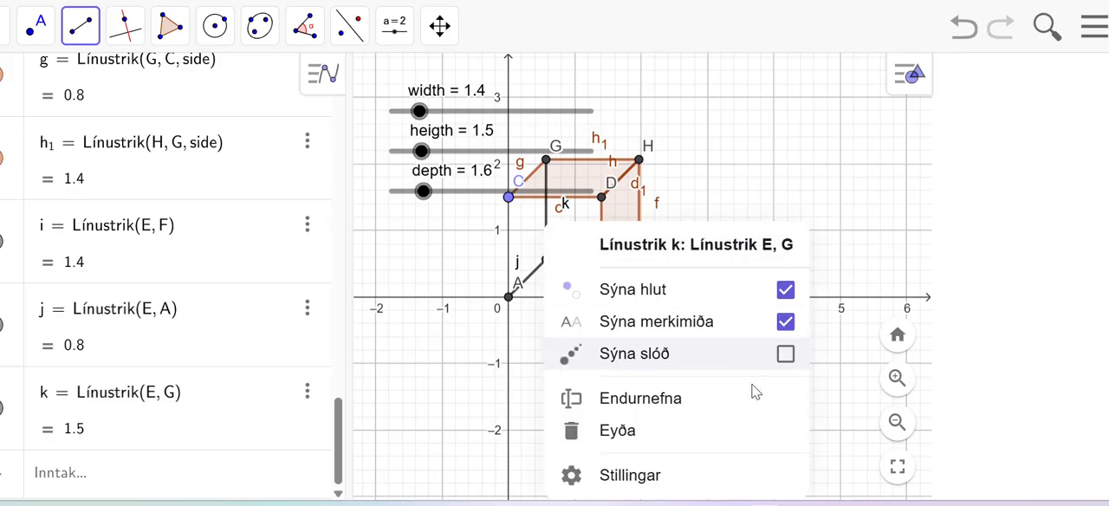
pyautogui.click(654, 483)
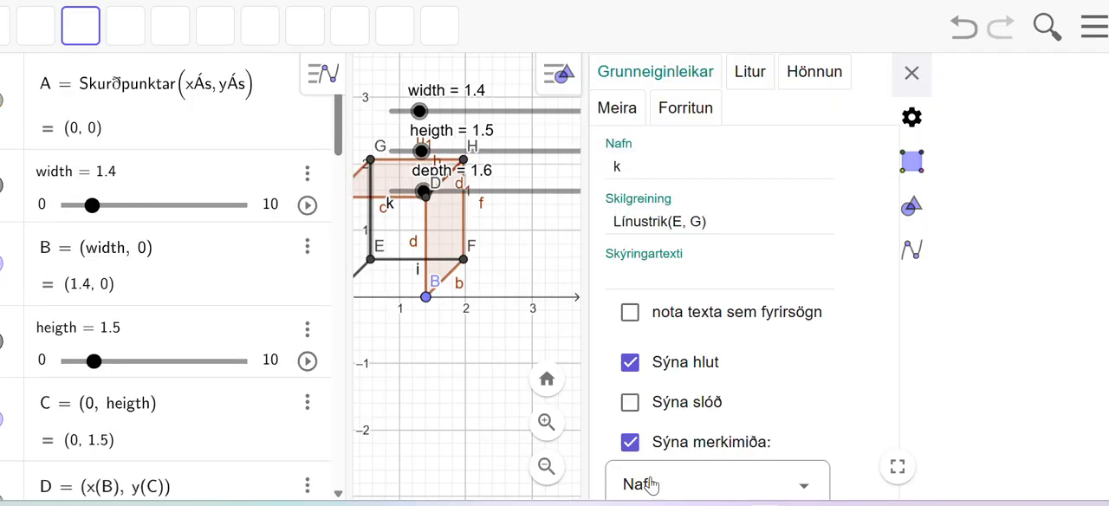
pyautogui.click(790, 278)
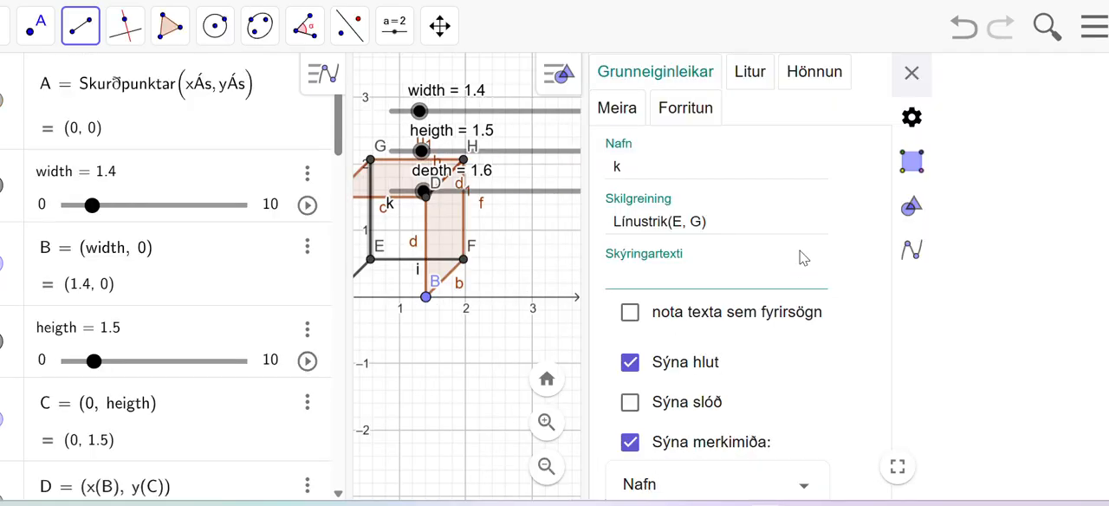
pyautogui.click(809, 76)
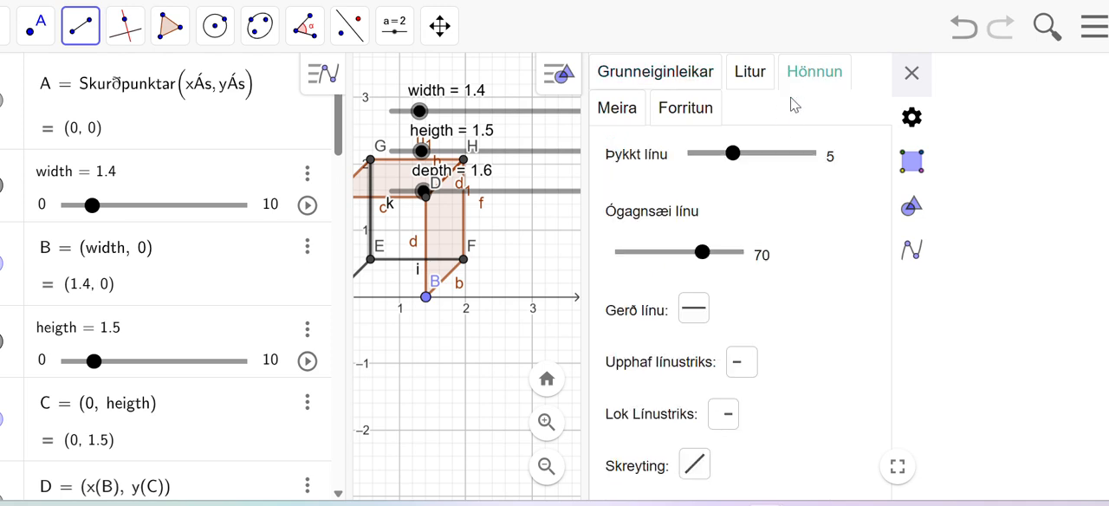
pyautogui.click(694, 307)
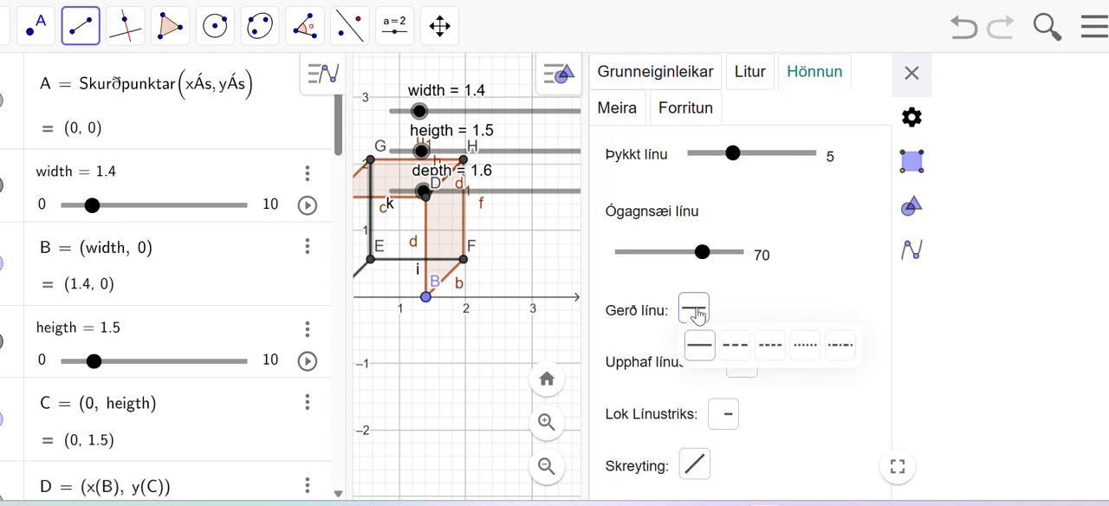
pyautogui.click(742, 346)
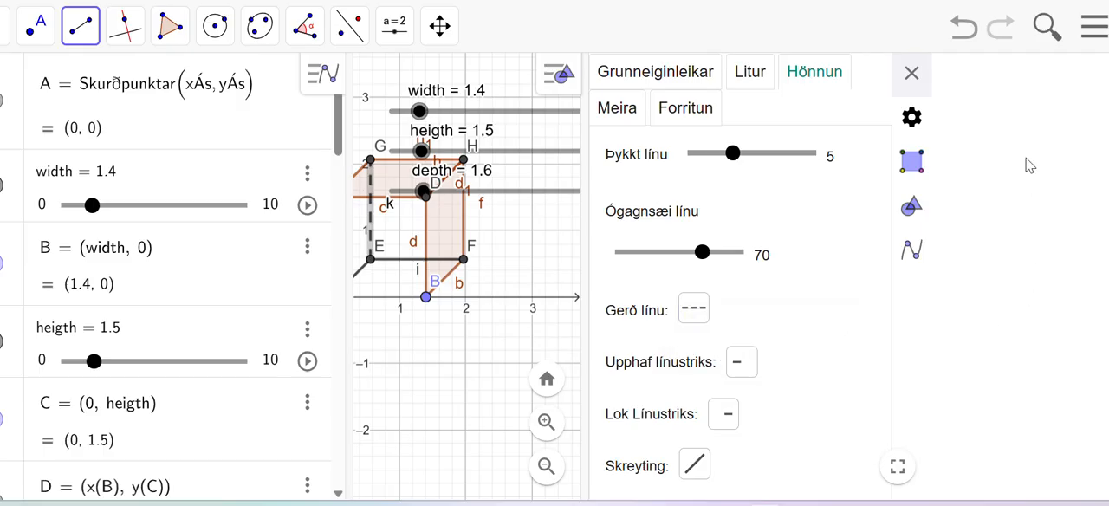
pyautogui.click(911, 73)
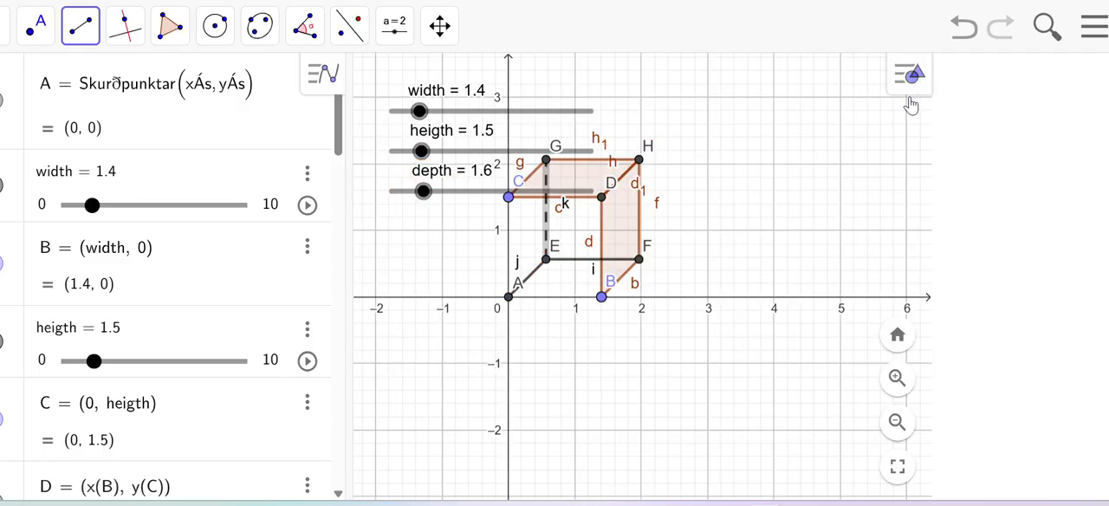
pyautogui.rightClick(565, 262)
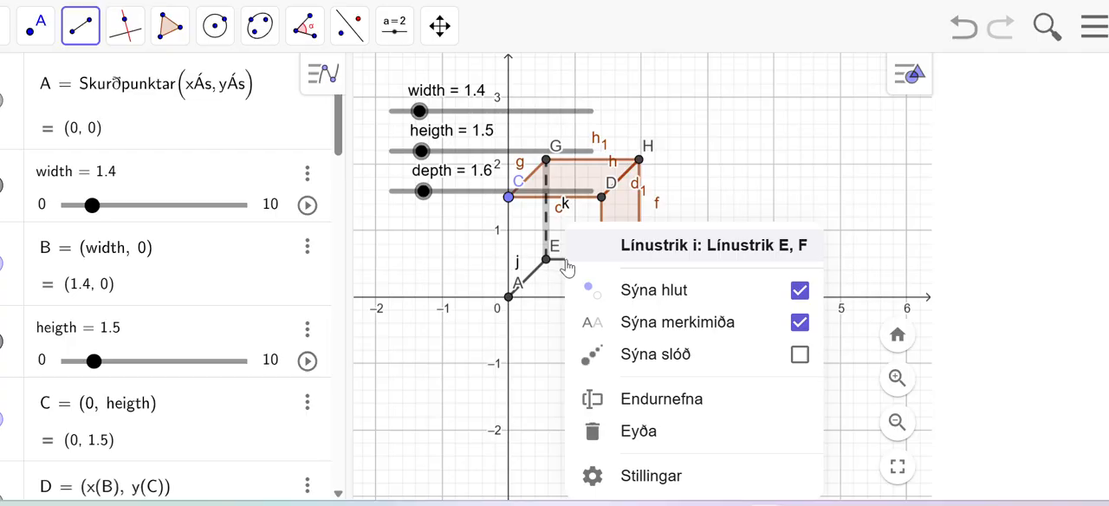
pyautogui.click(651, 486)
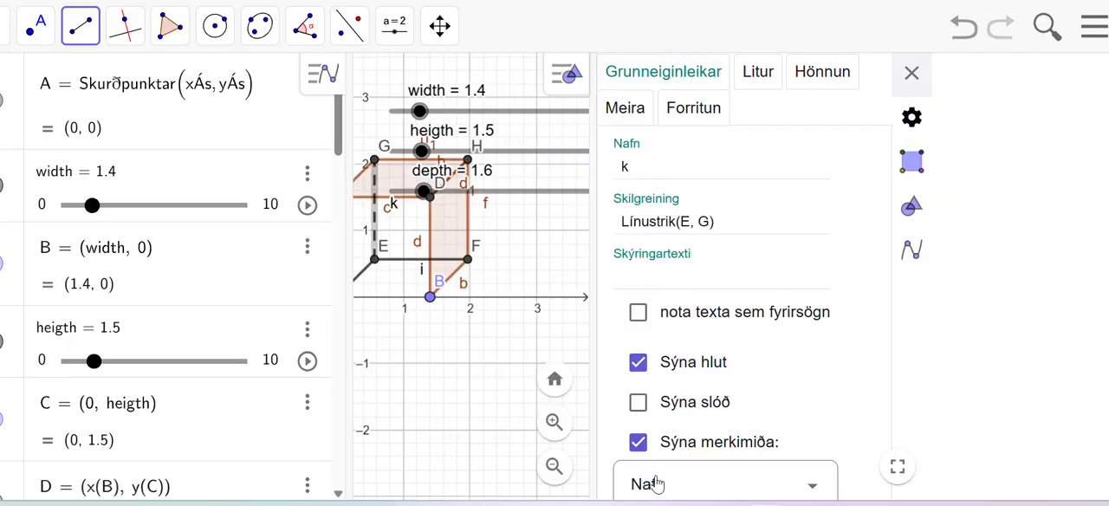
pyautogui.click(813, 80)
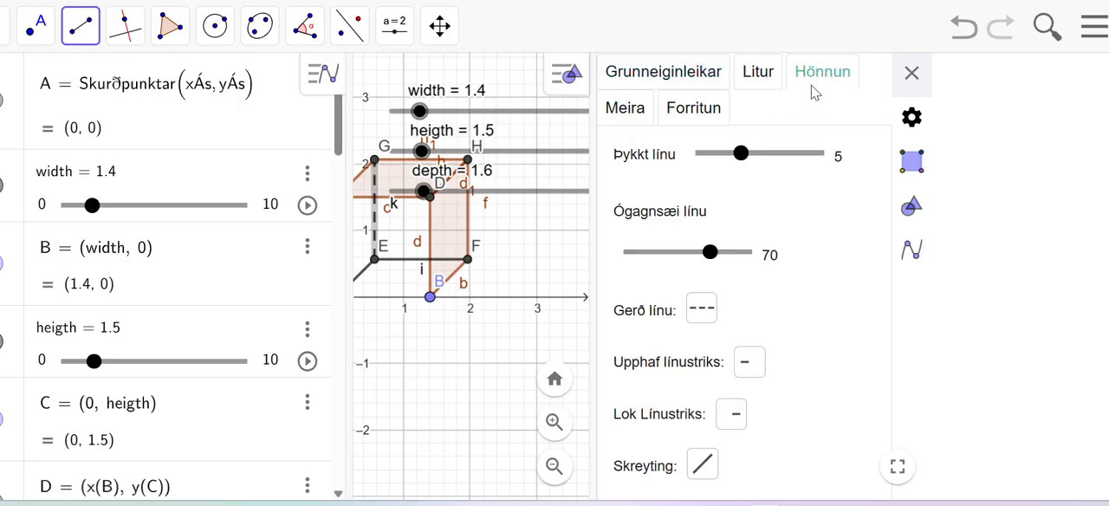
pyautogui.click(702, 310)
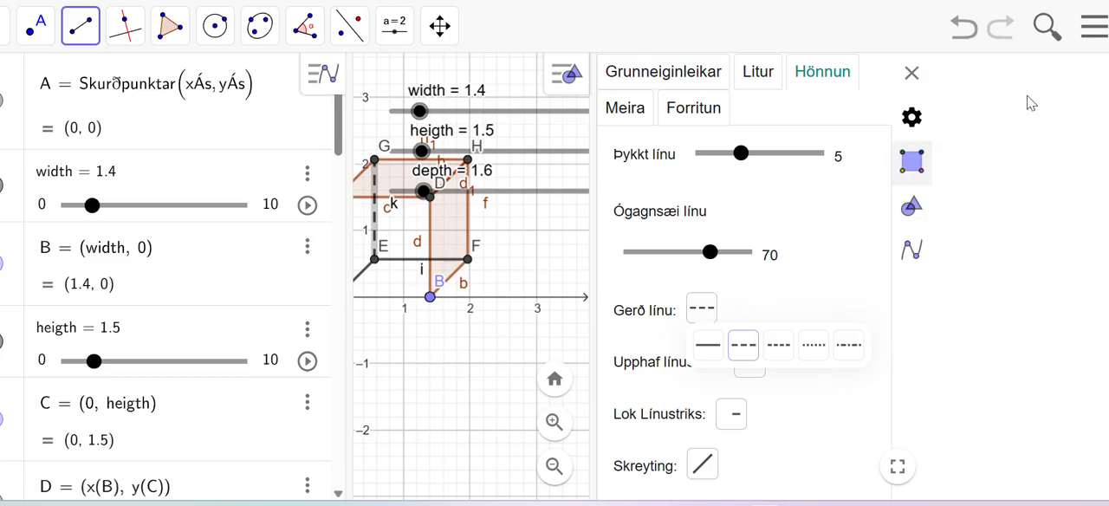
pyautogui.click(912, 76)
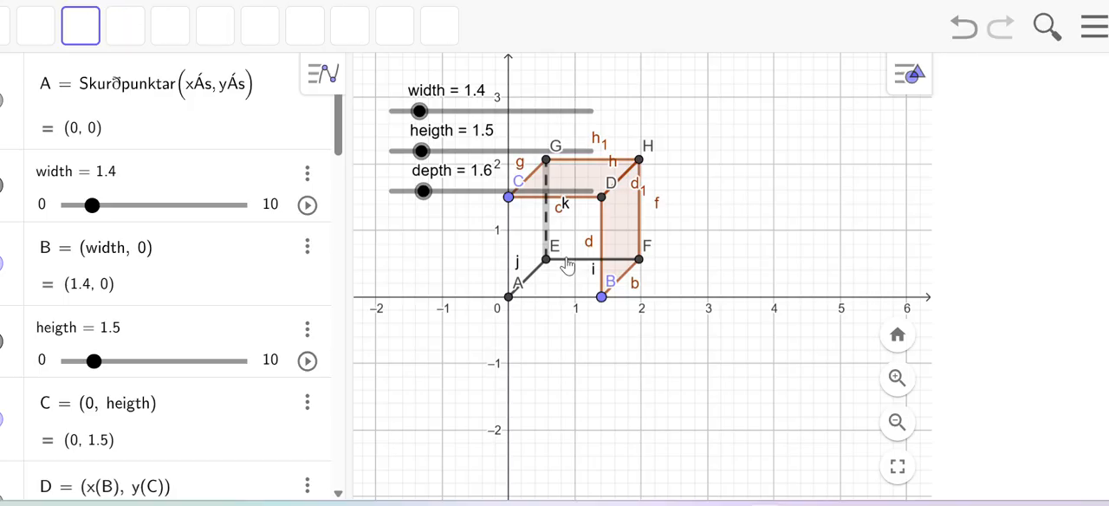
# Step: Try to change the line style of segment EF to the long-dashed pattern
pyautogui.rightClick(567, 266)
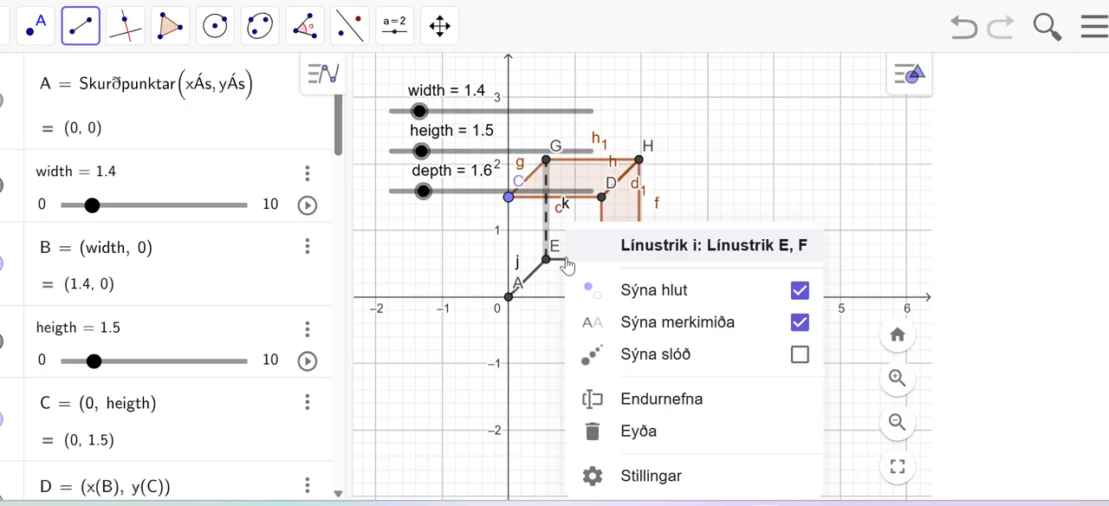
pyautogui.click(651, 477)
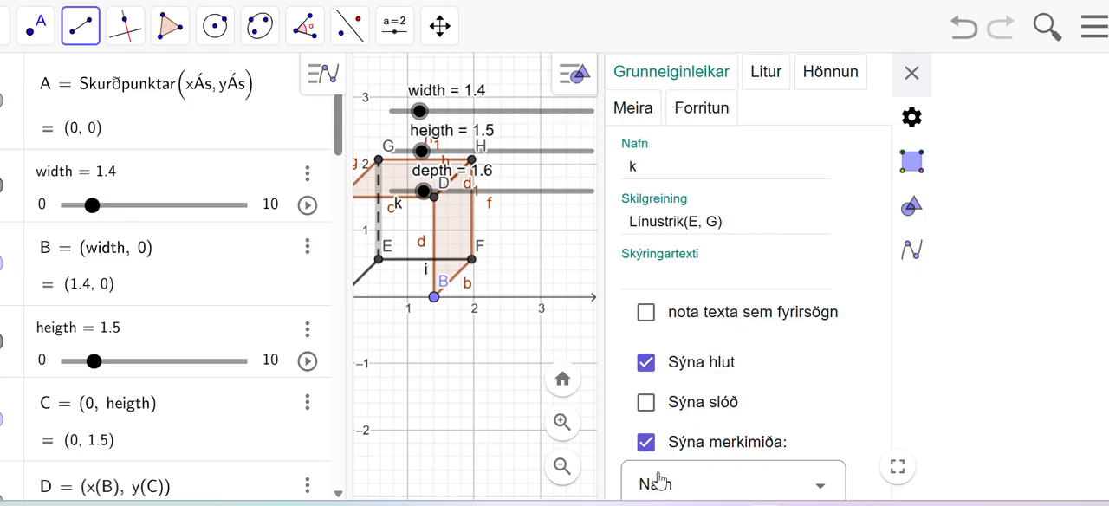
pyautogui.click(845, 80)
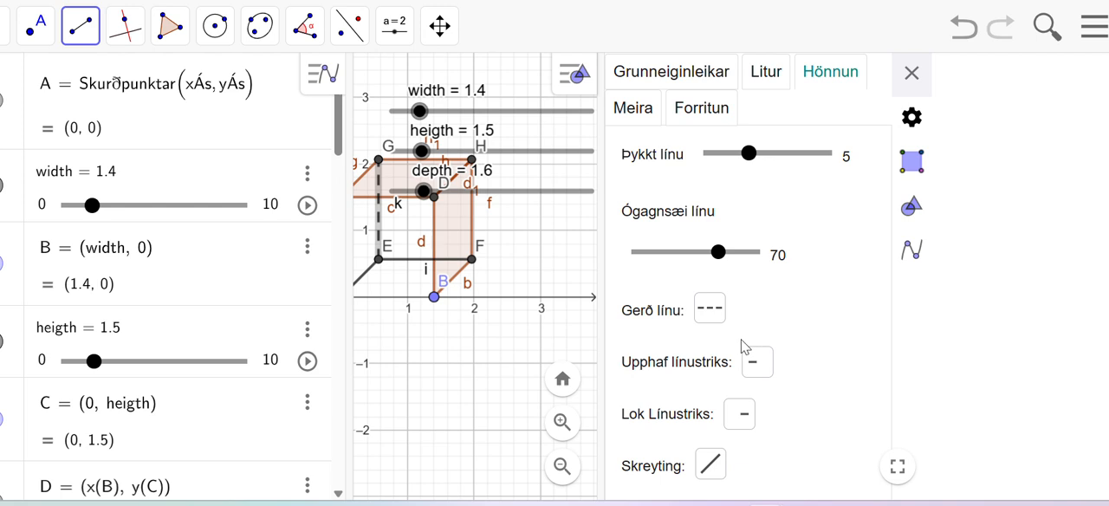
pyautogui.click(711, 314)
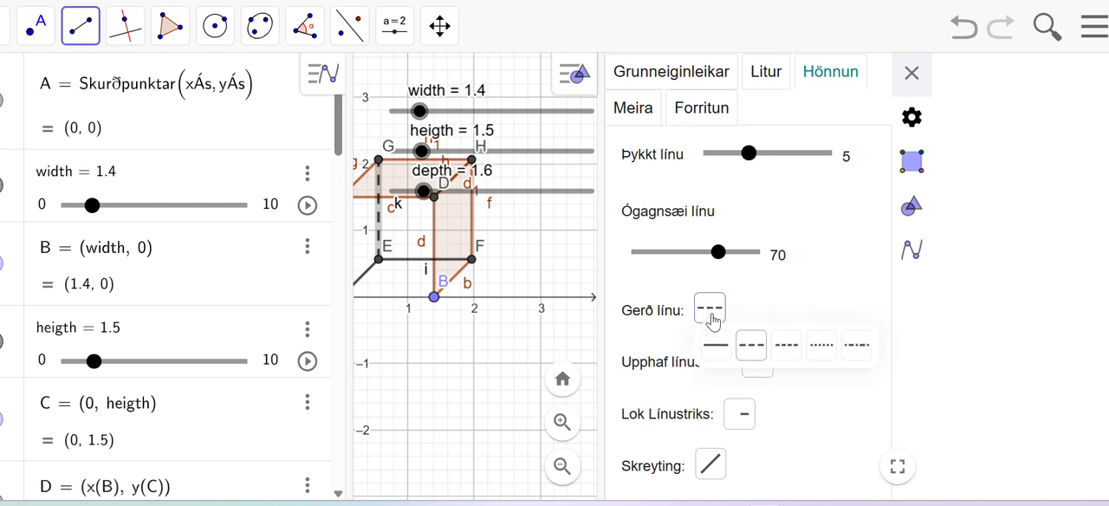
pyautogui.click(757, 353)
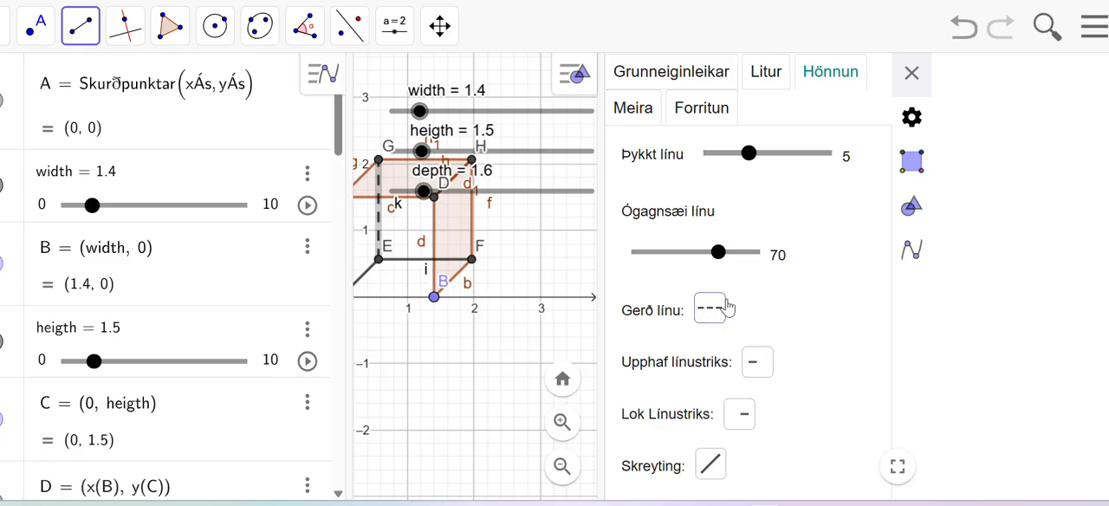
pyautogui.click(911, 74)
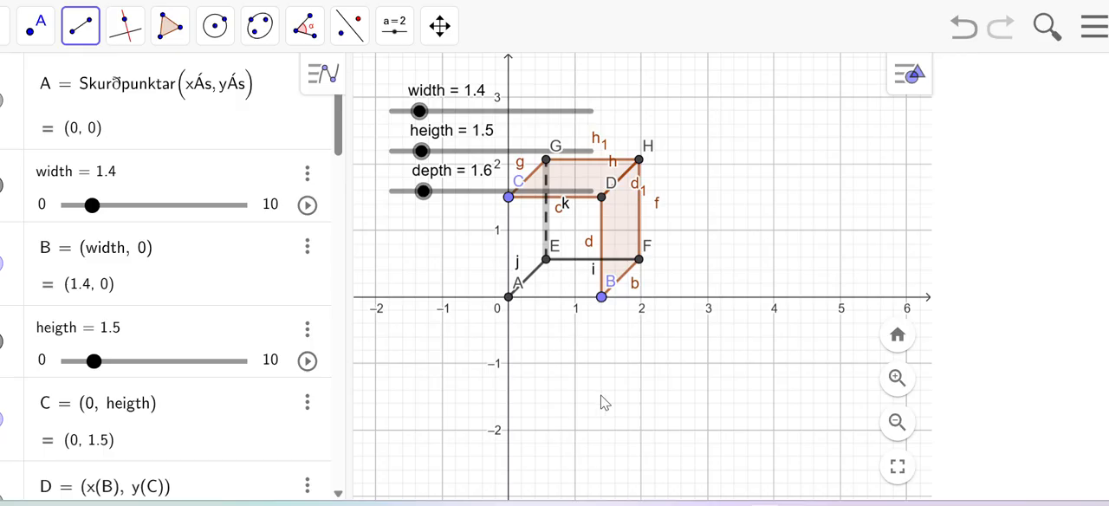
pyautogui.rightClick(795, 244)
pyautogui.click(1050, 154)
pyautogui.scroll(-2, 263, 384)
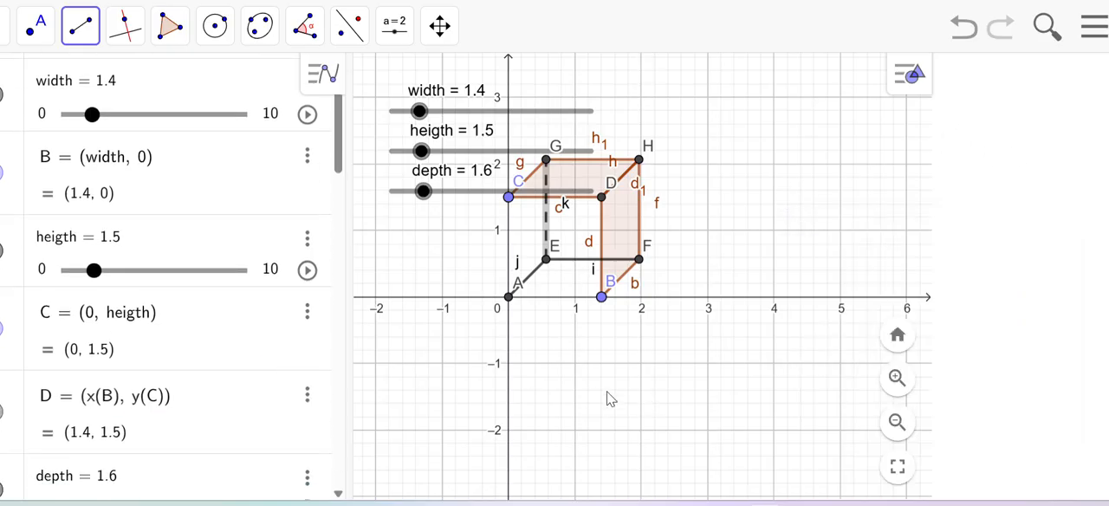
pyautogui.rightClick(610, 399)
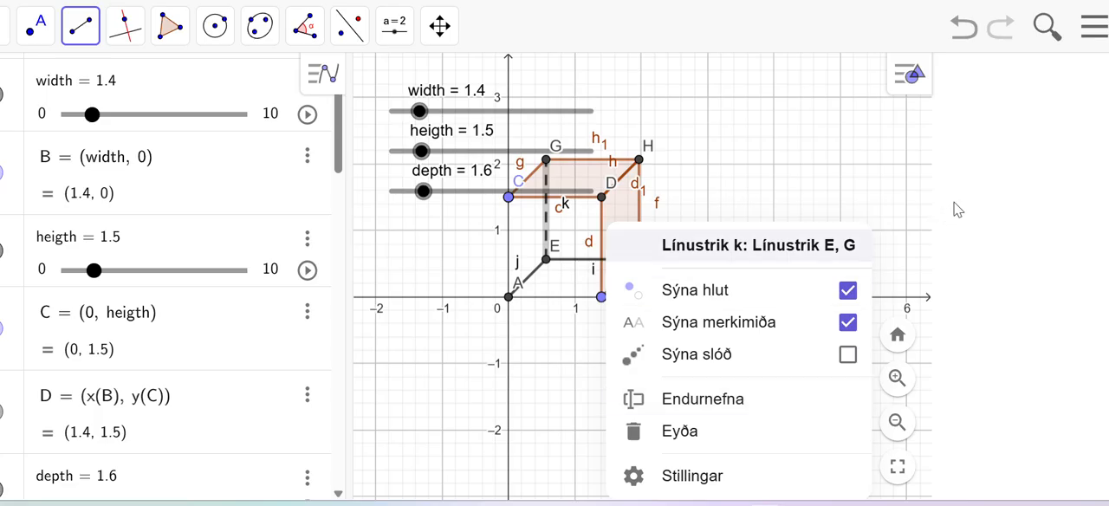
pyautogui.click(992, 195)
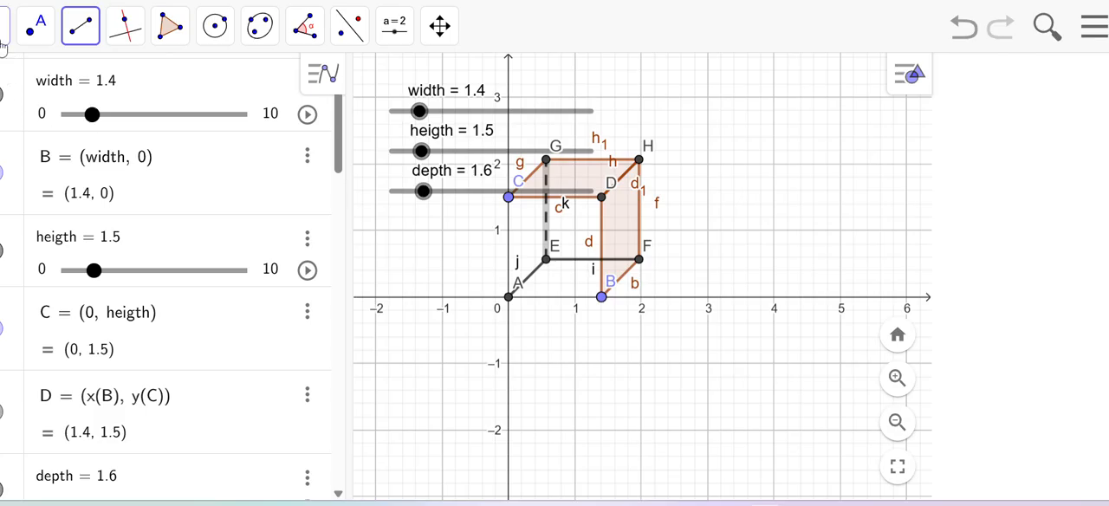
# Step: Switch the grid to major gridlines only and back to major and minor gridlines
pyautogui.click(4, 26)
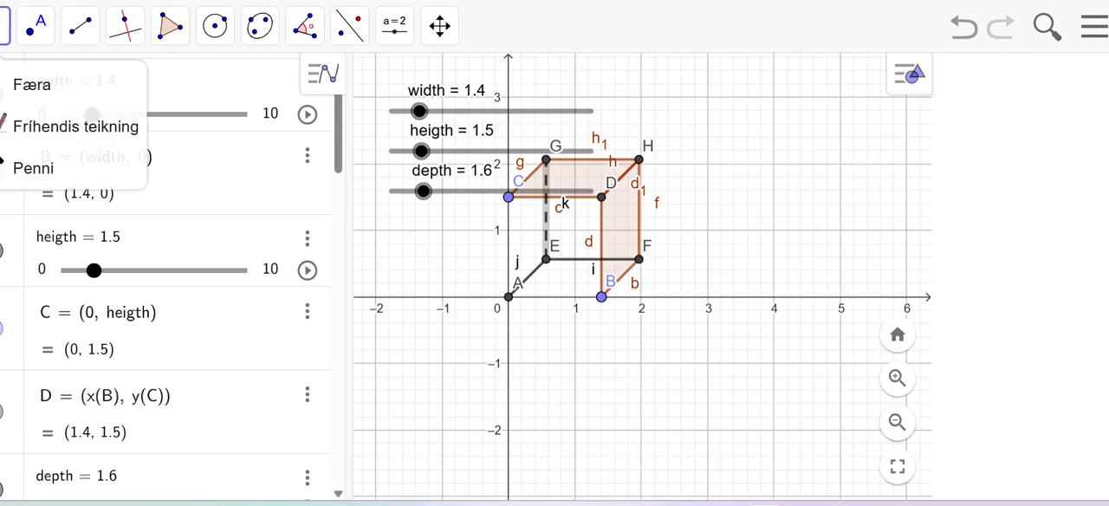
pyautogui.rightClick(421, 370)
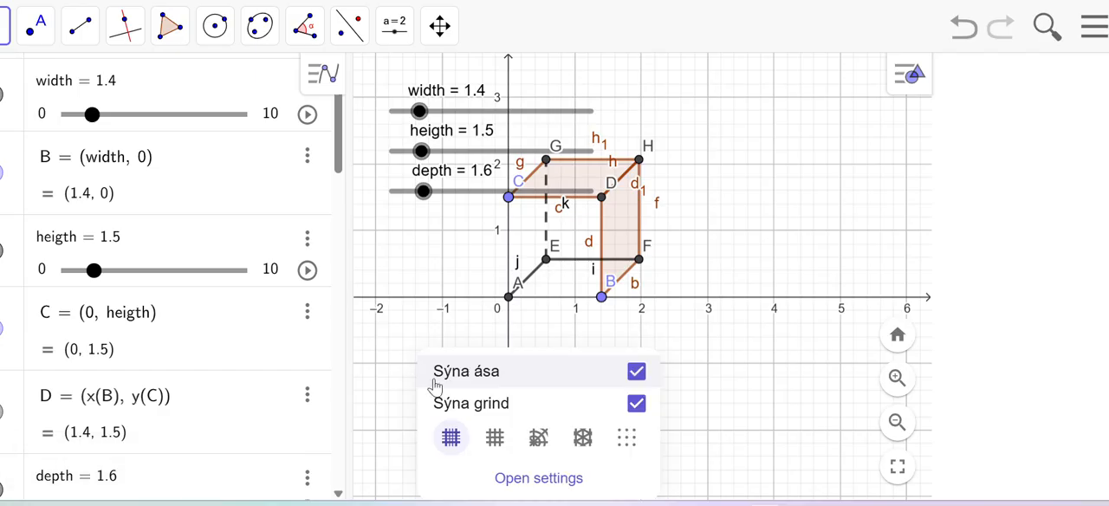
pyautogui.click(494, 439)
pyautogui.rightClick(464, 416)
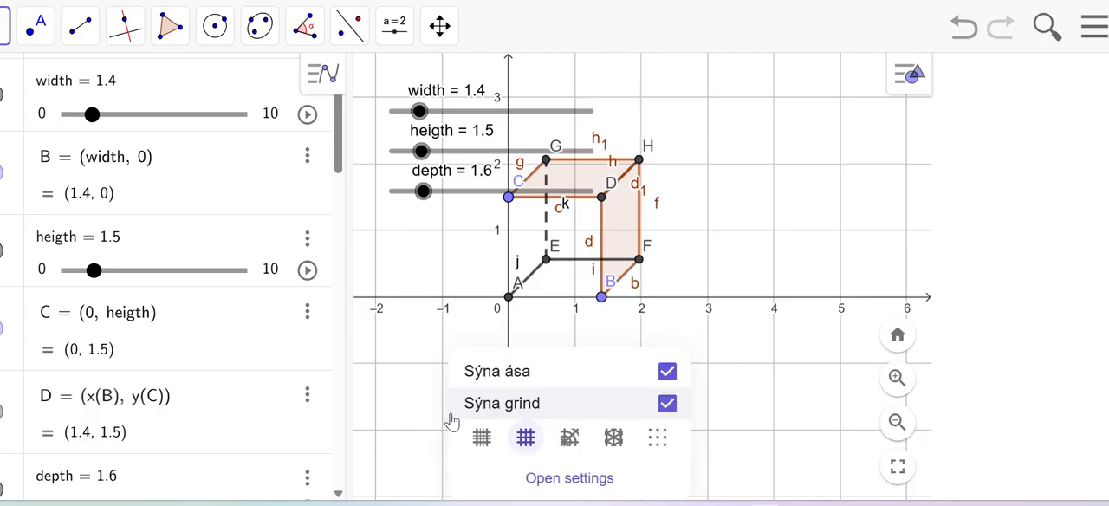
pyautogui.click(481, 442)
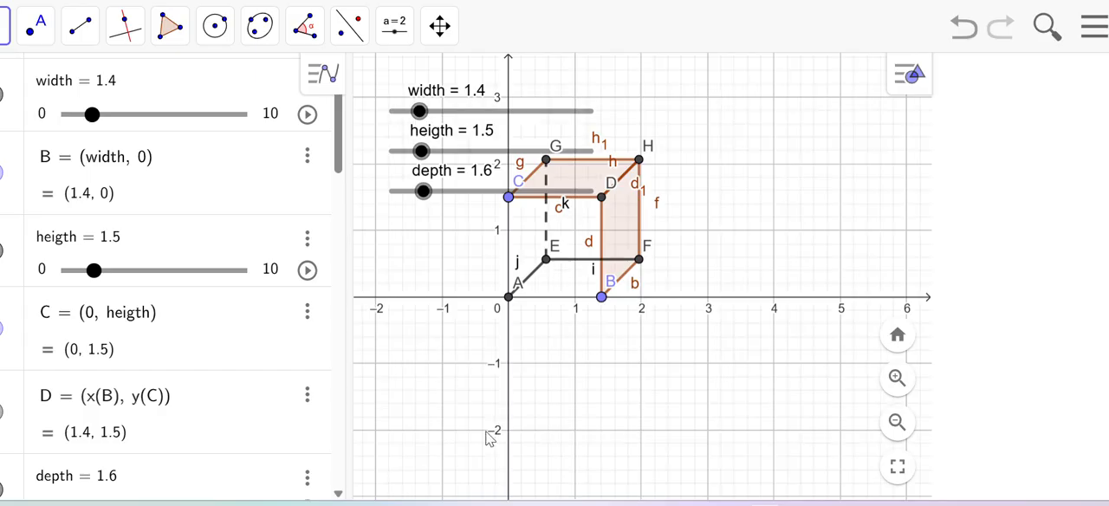
# Step: Hide the axes and the grid in the graphics view
pyautogui.rightClick(789, 213)
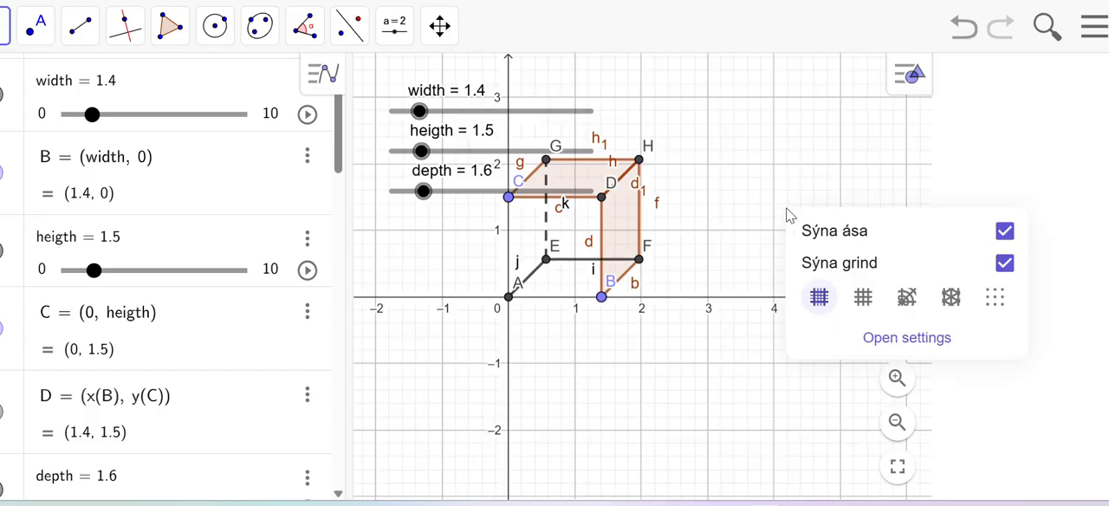
pyautogui.click(1003, 231)
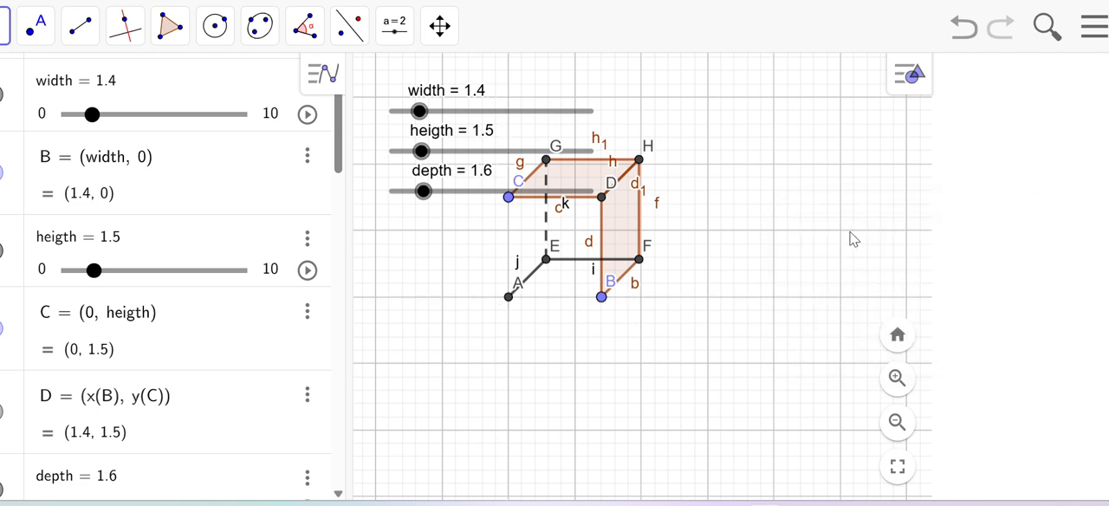
pyautogui.rightClick(774, 236)
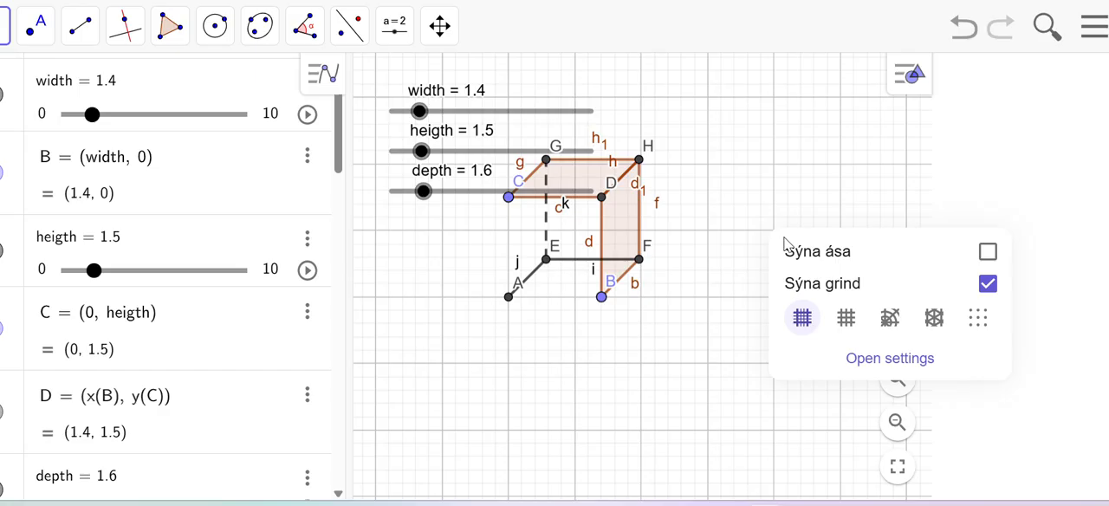
pyautogui.click(988, 284)
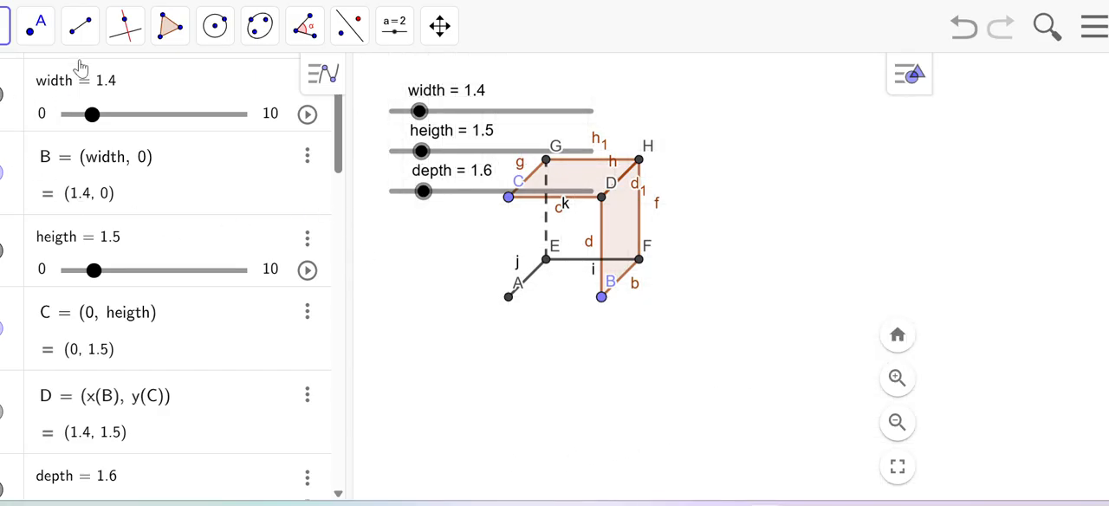
# Step: Draw segments from point C to point A and from point A to point B for the front face's missing edges
pyautogui.click(80, 26)
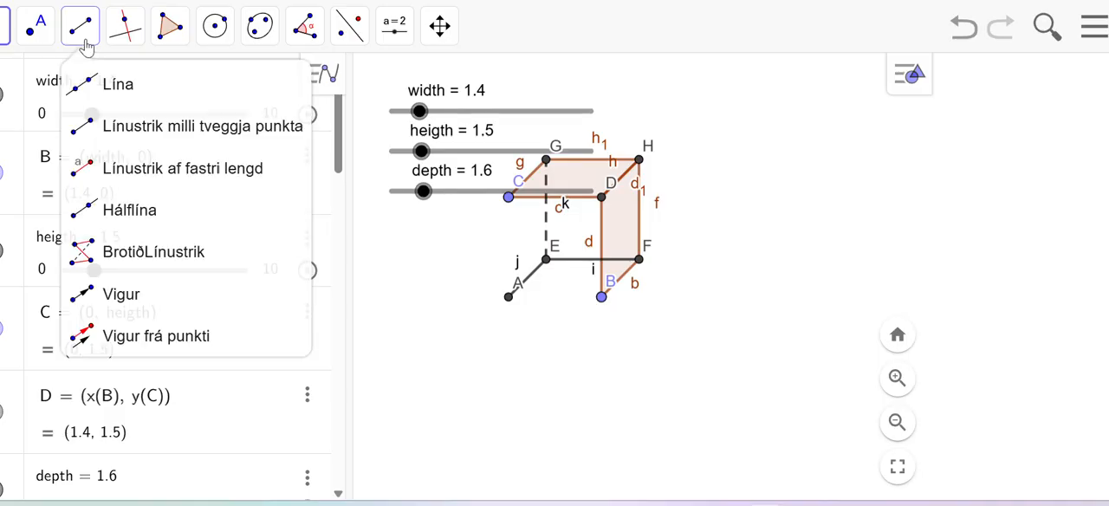
pyautogui.click(509, 197)
pyautogui.click(509, 297)
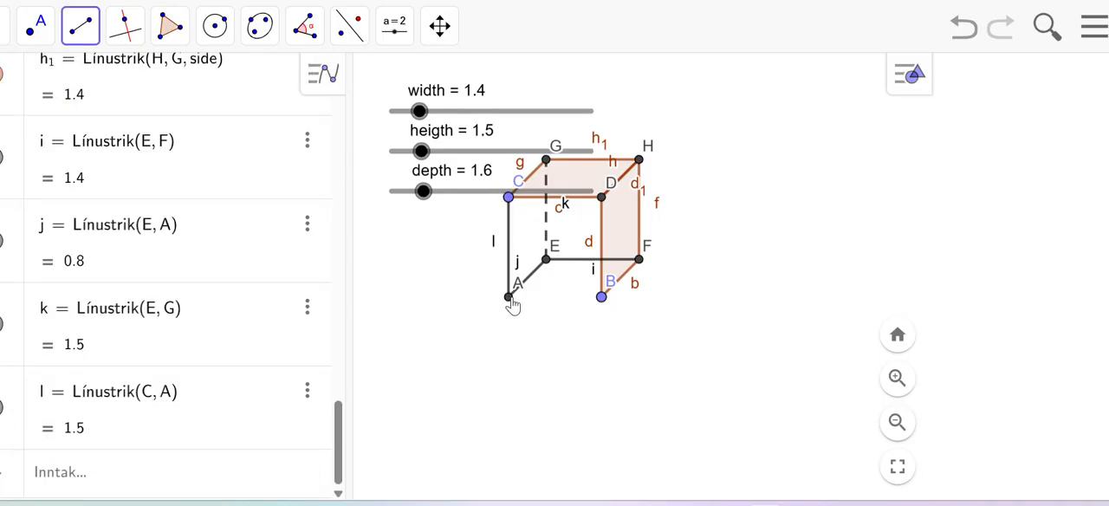
pyautogui.click(510, 297)
pyautogui.click(601, 297)
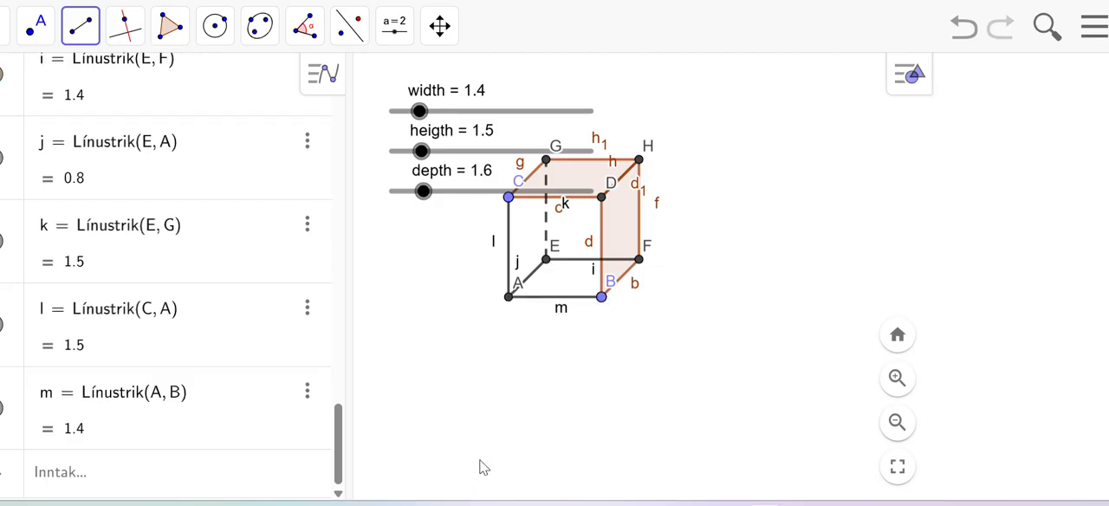
# Step: Hide the labels m, d and i on the box edges AB, BD and EF
pyautogui.rightClick(563, 317)
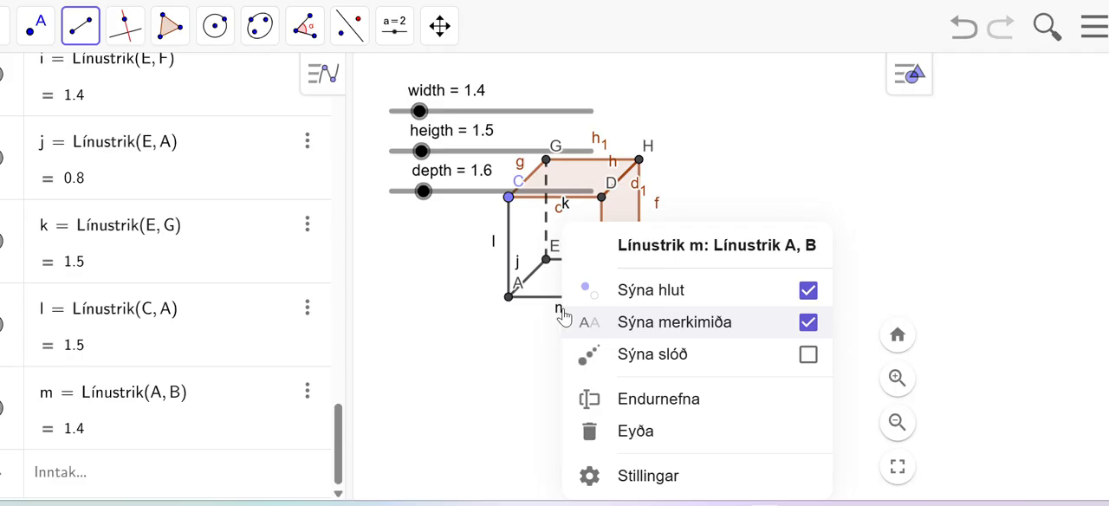
pyautogui.click(808, 323)
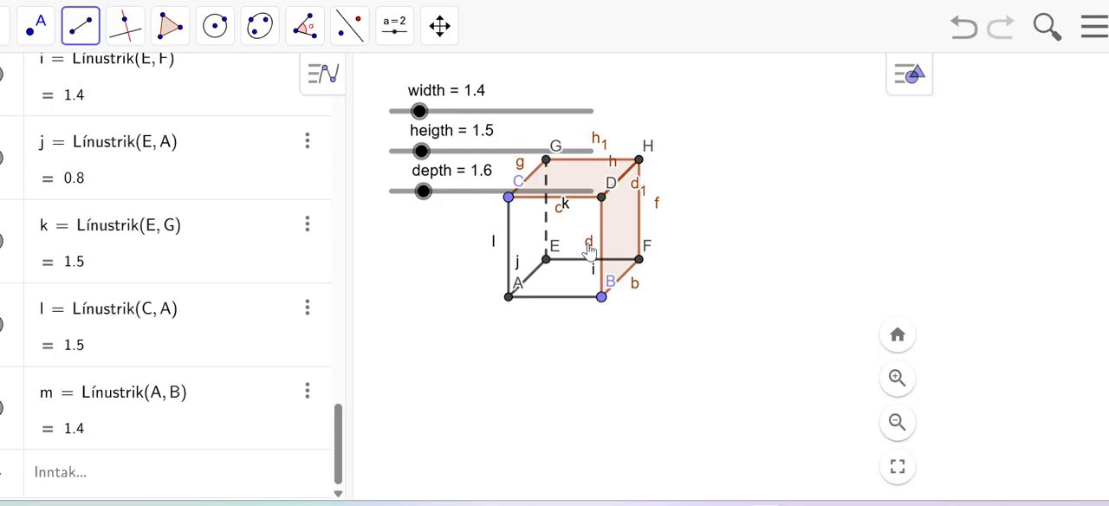
pyautogui.rightClick(588, 250)
pyautogui.click(827, 322)
pyautogui.rightClick(597, 277)
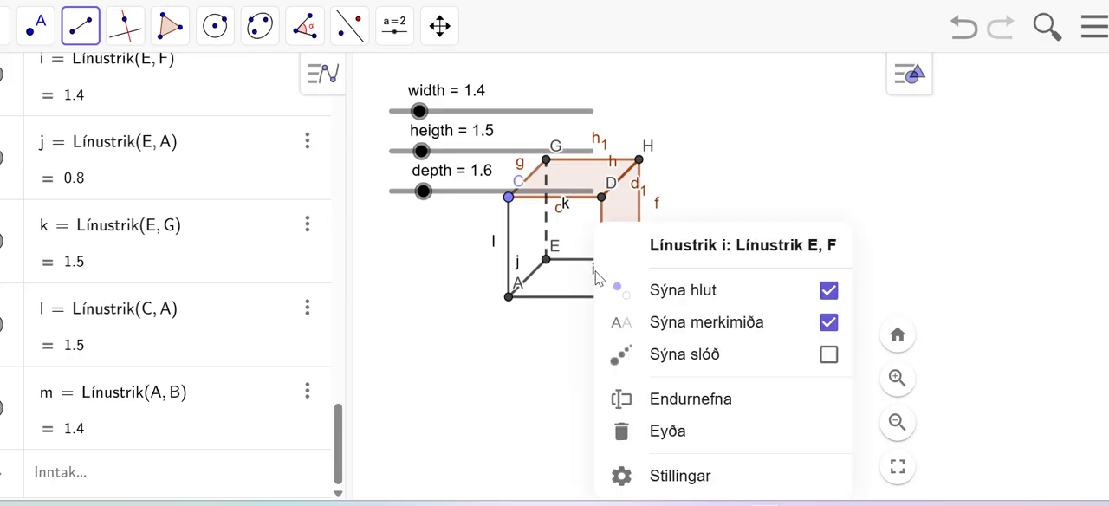
pyautogui.click(829, 323)
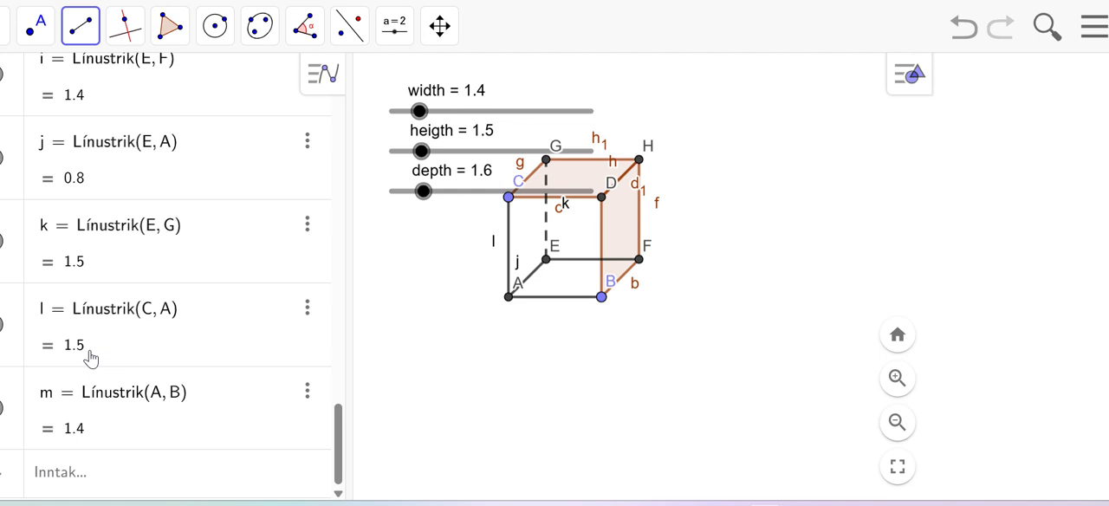
# Step: Hide the labels of segments FH, BF and HG
pyautogui.scroll(5, 90, 260)
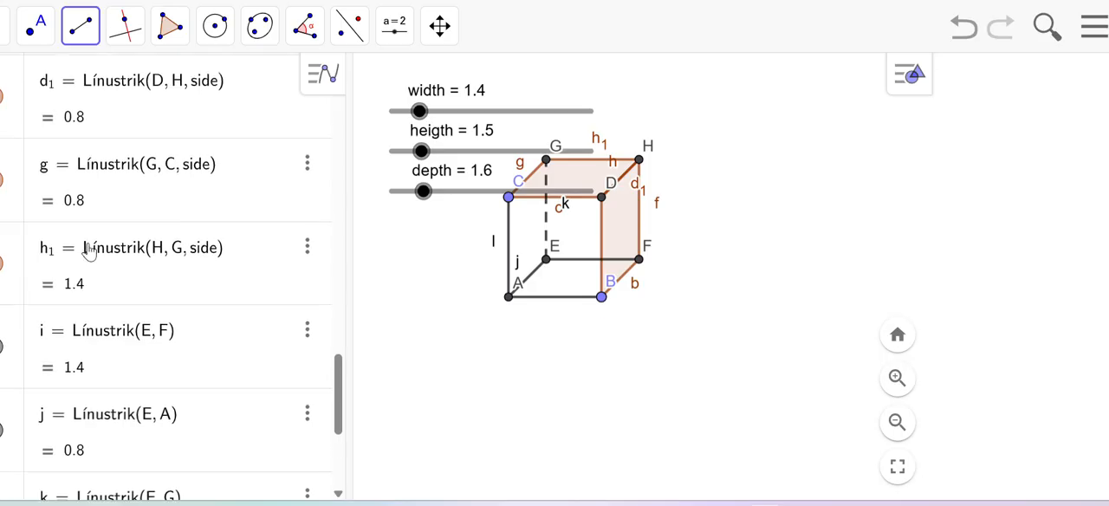
pyautogui.rightClick(656, 216)
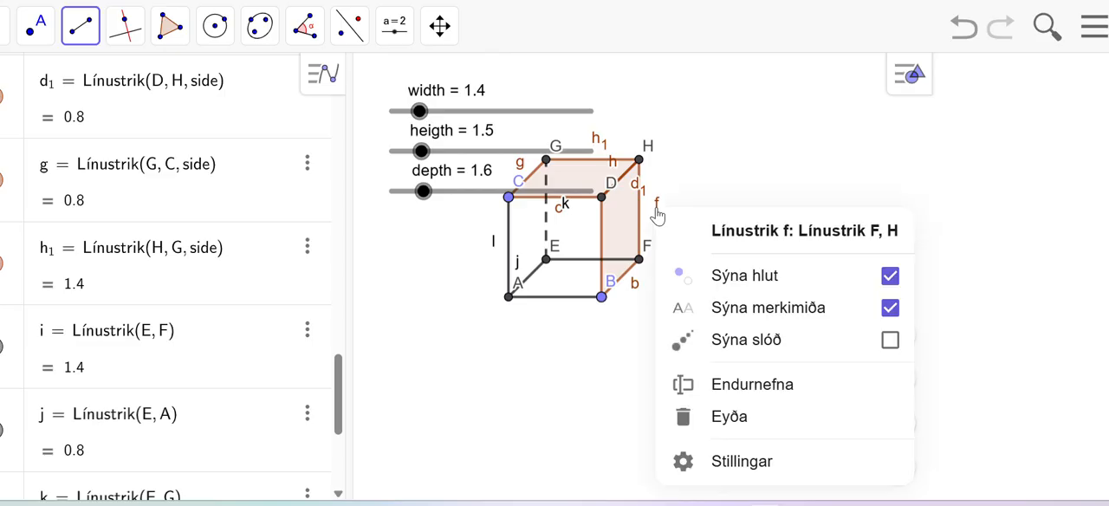
pyautogui.click(890, 310)
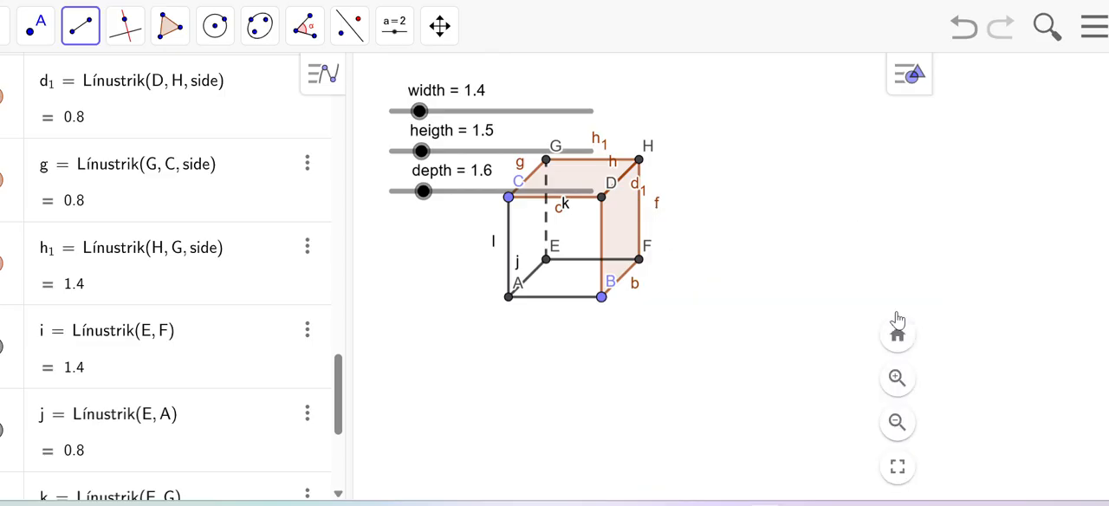
pyautogui.rightClick(632, 283)
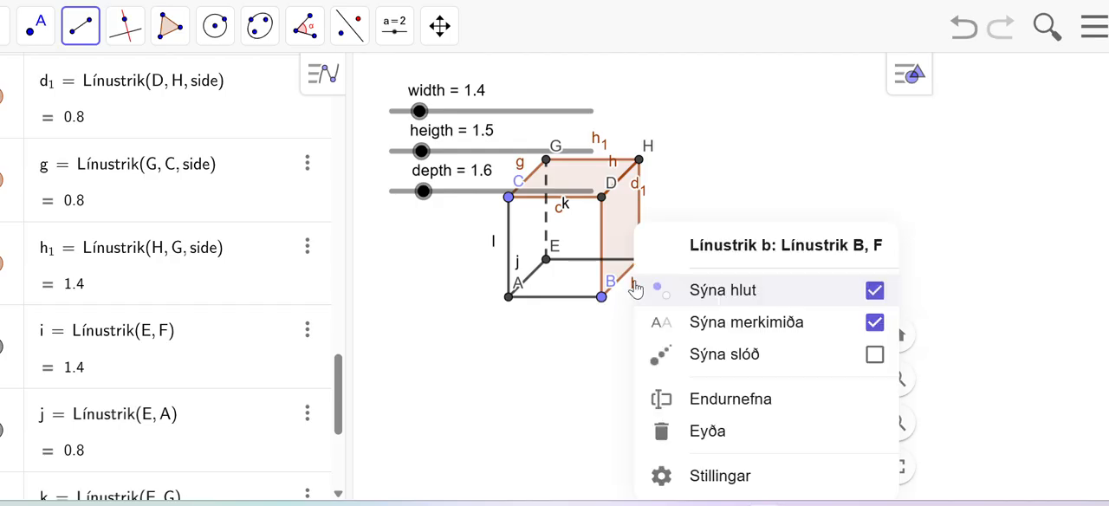
pyautogui.click(874, 322)
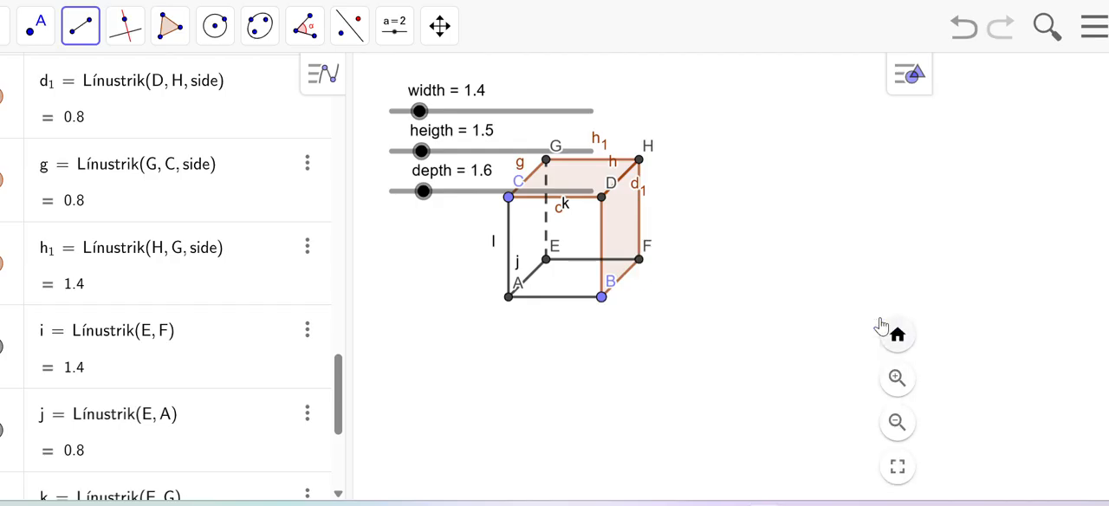
pyautogui.rightClick(596, 141)
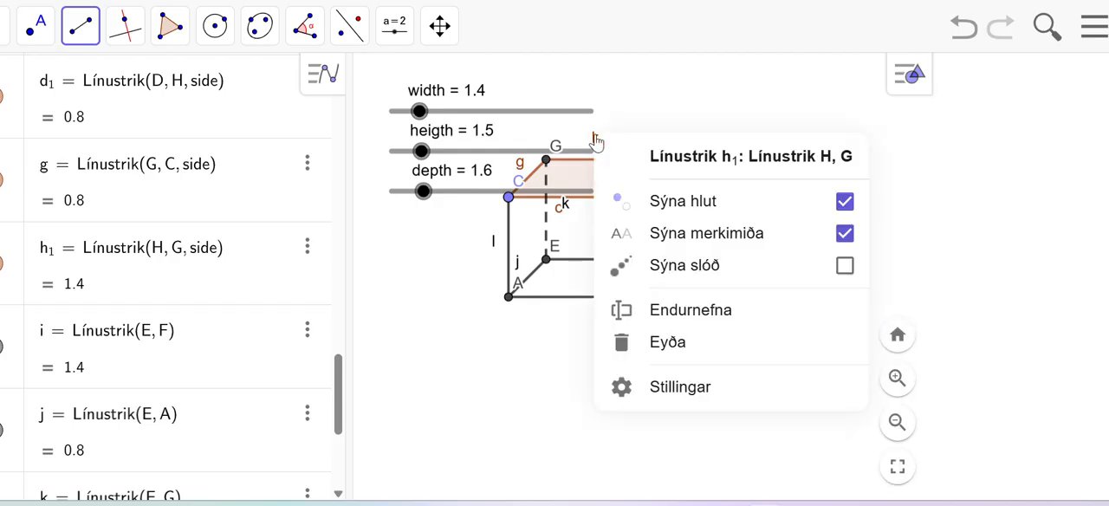
pyautogui.click(845, 234)
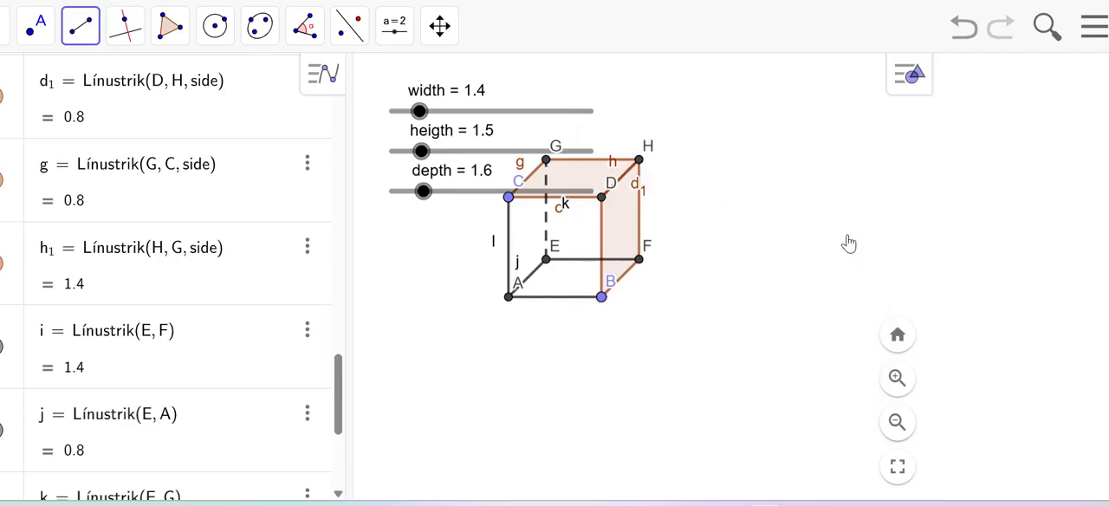
pyautogui.rightClick(523, 170)
pyautogui.click(815, 177)
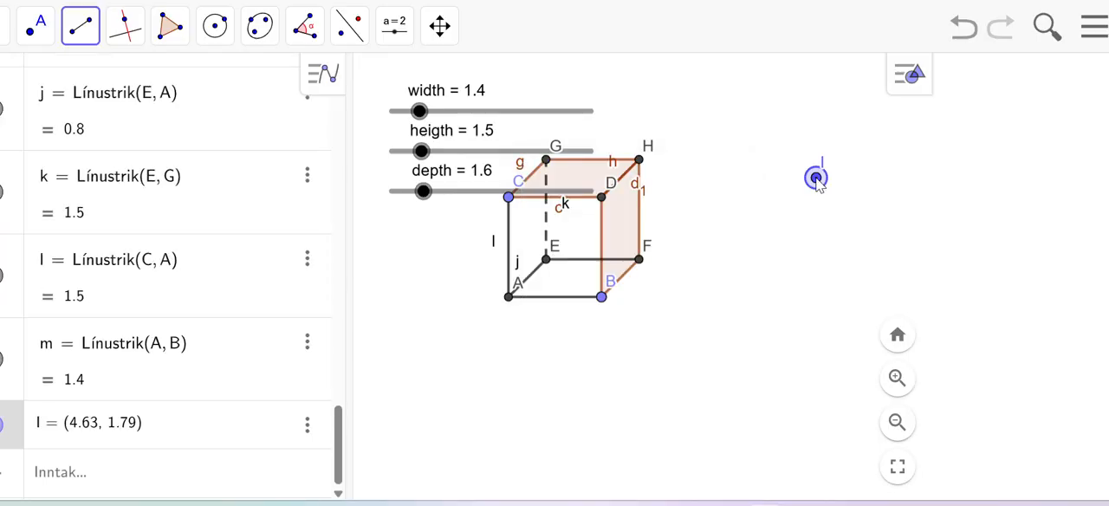
pyautogui.click(961, 35)
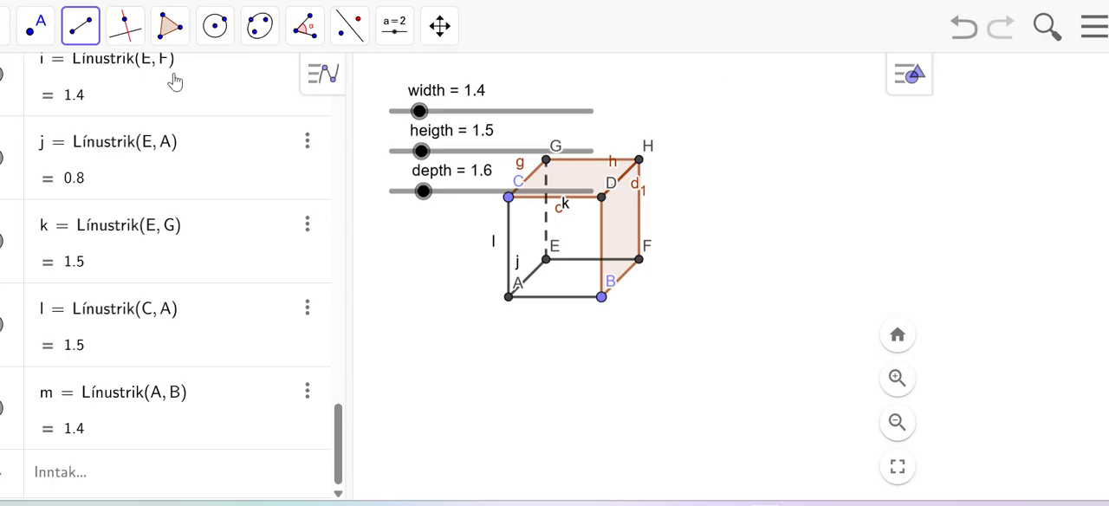
pyautogui.rightClick(638, 192)
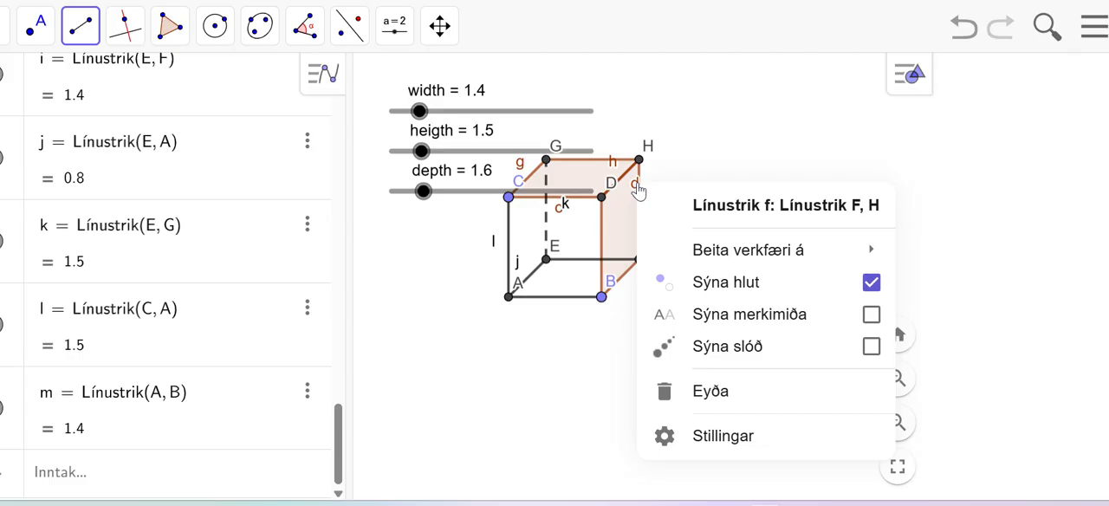
pyautogui.click(781, 147)
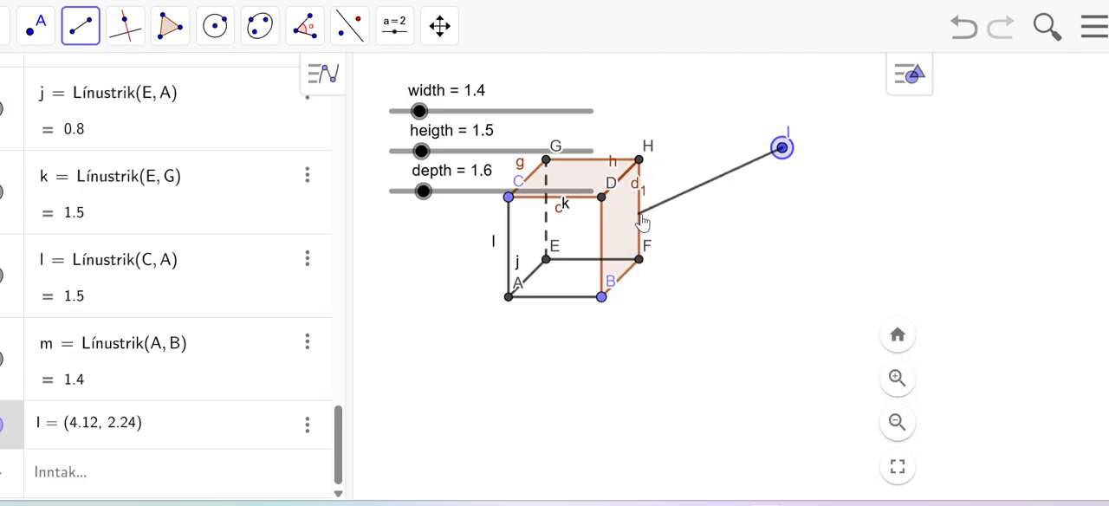
pyautogui.click(970, 36)
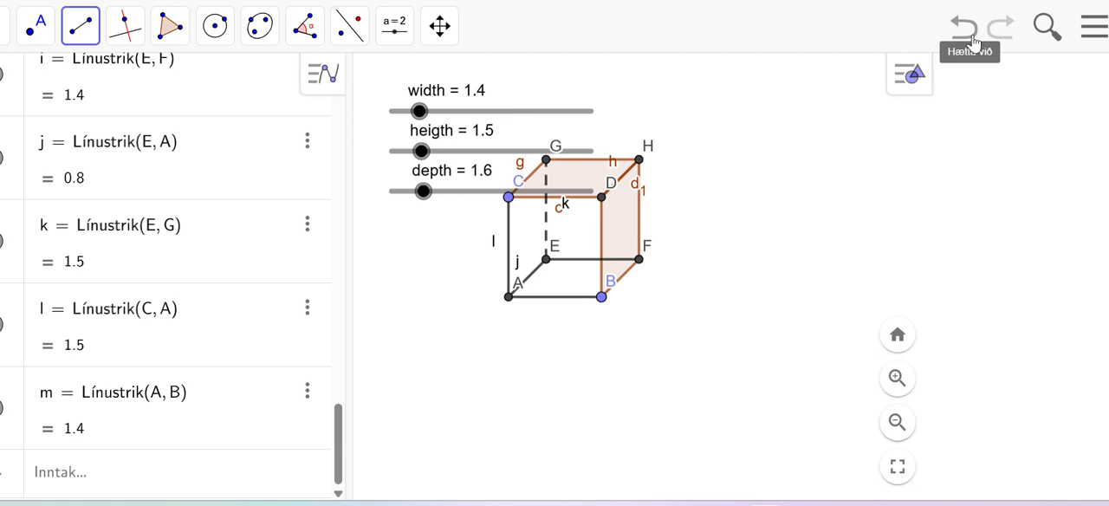
# Step: Hide the labels j, l and h on the box edges EA, CA and HD
pyautogui.rightClick(517, 271)
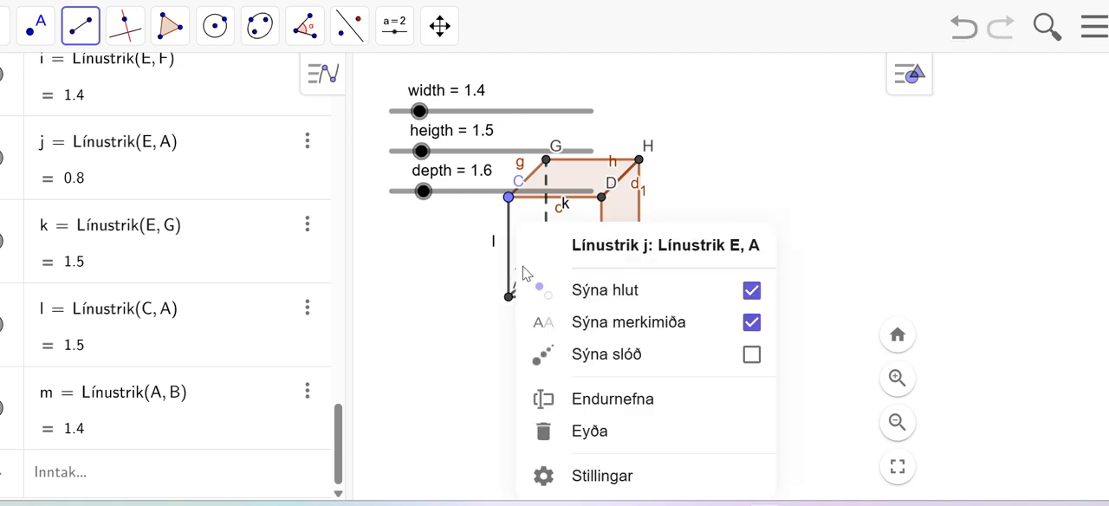
pyautogui.click(750, 322)
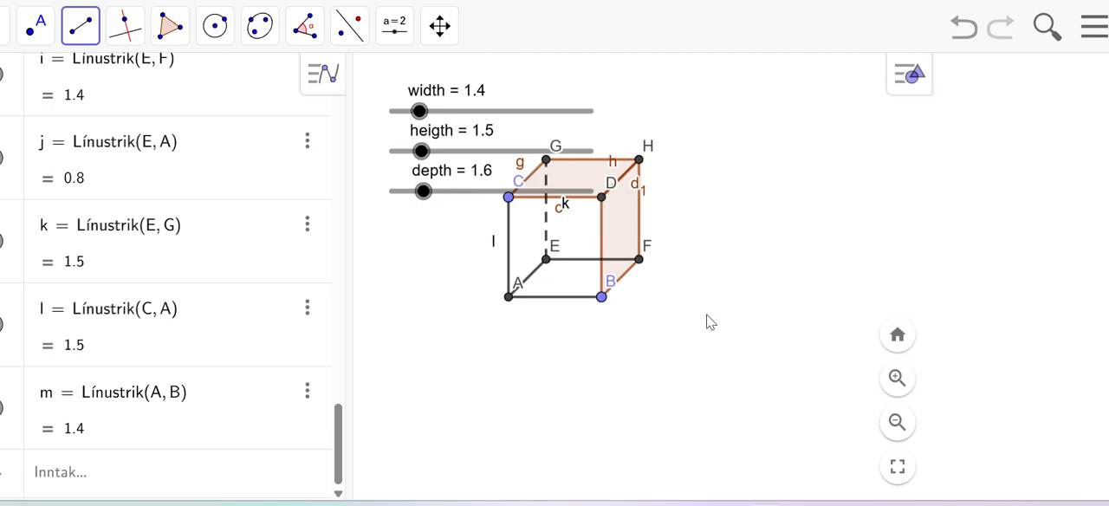
pyautogui.rightClick(493, 249)
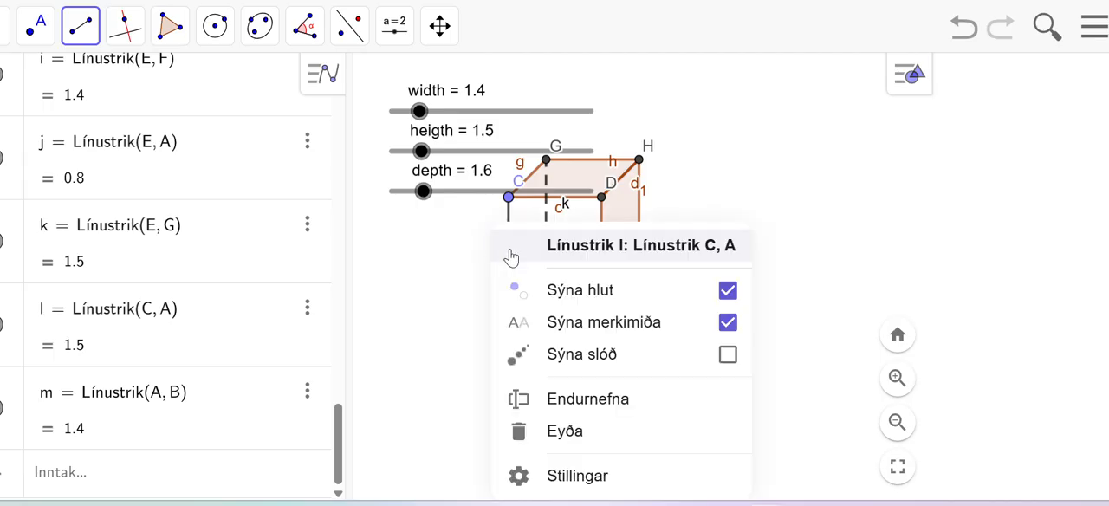
pyautogui.click(730, 327)
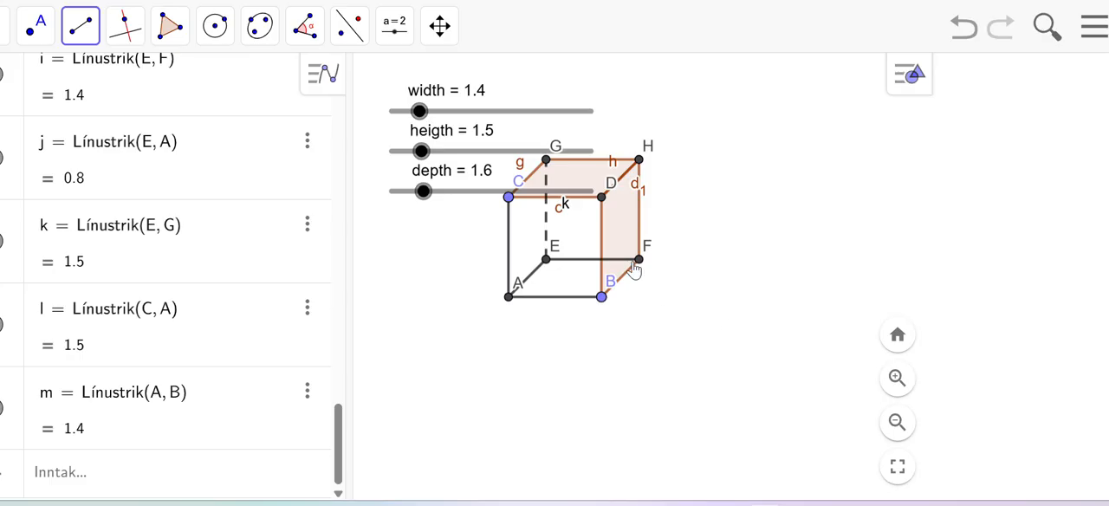
pyautogui.rightClick(611, 170)
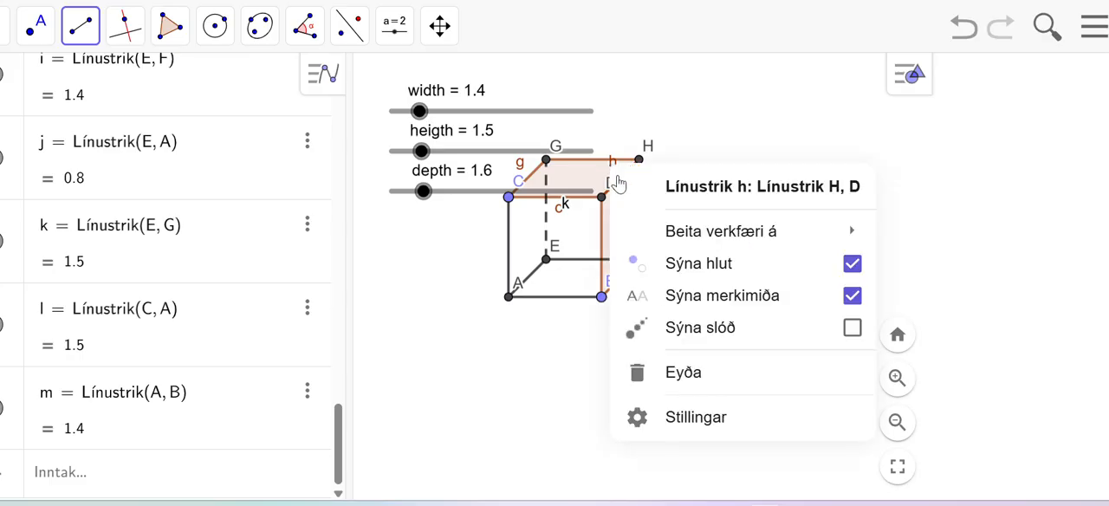
pyautogui.click(852, 300)
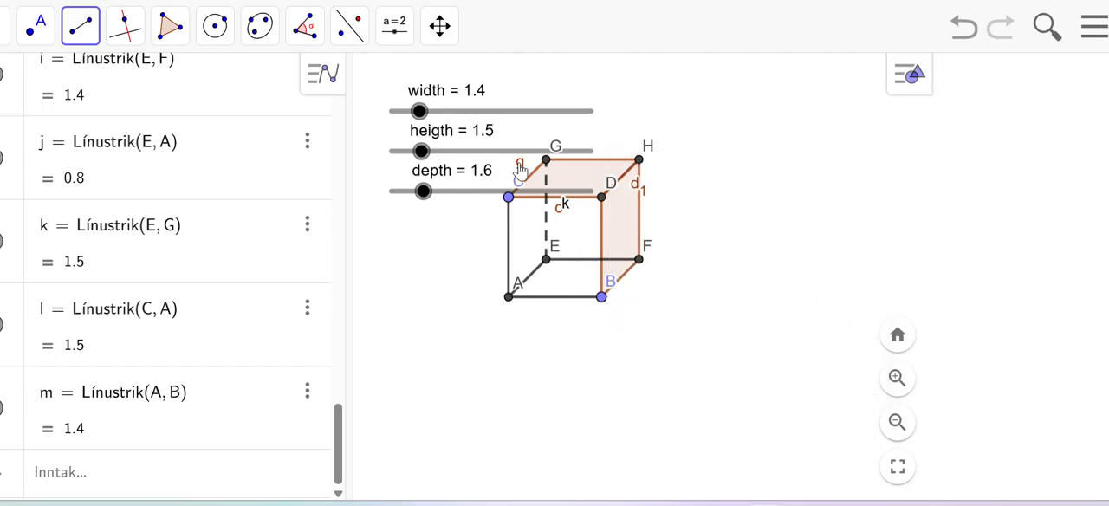
# Step: Hide the heigth slider's label and move the box down so it sits clear below the sliders
pyautogui.rightClick(520, 170)
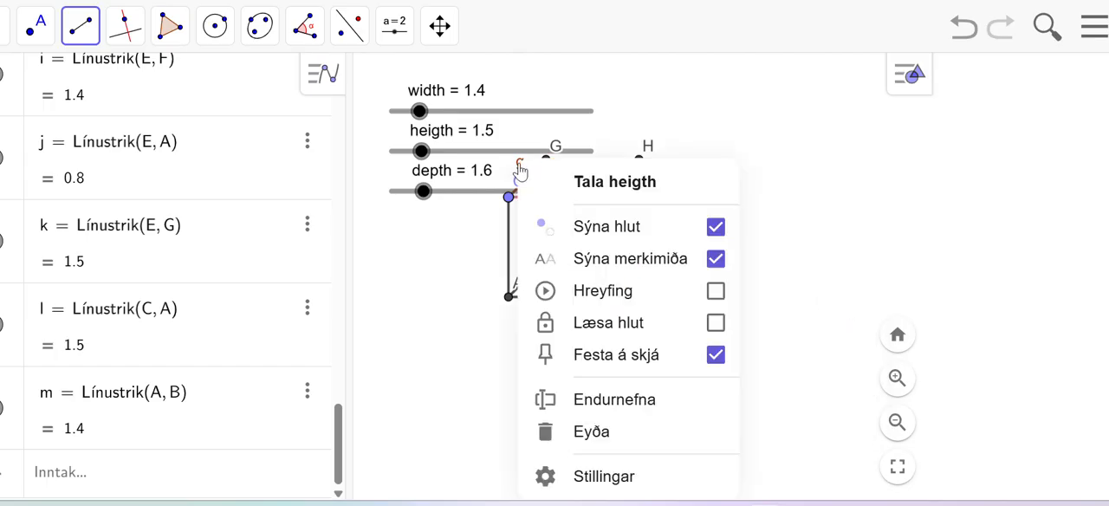
pyautogui.click(713, 259)
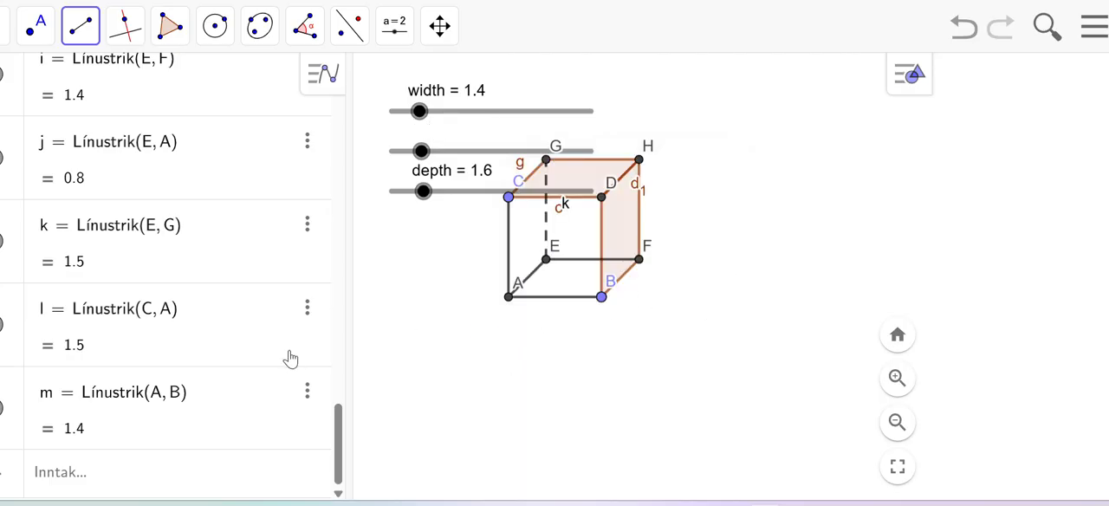
pyautogui.click(2, 27)
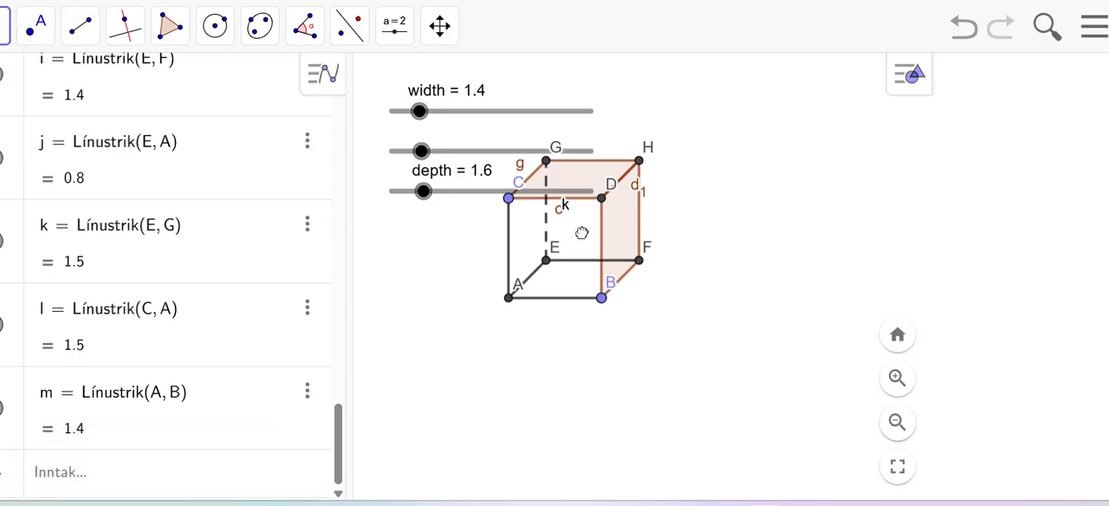
pyautogui.moveTo(577, 230); pyautogui.dragTo(579, 305)
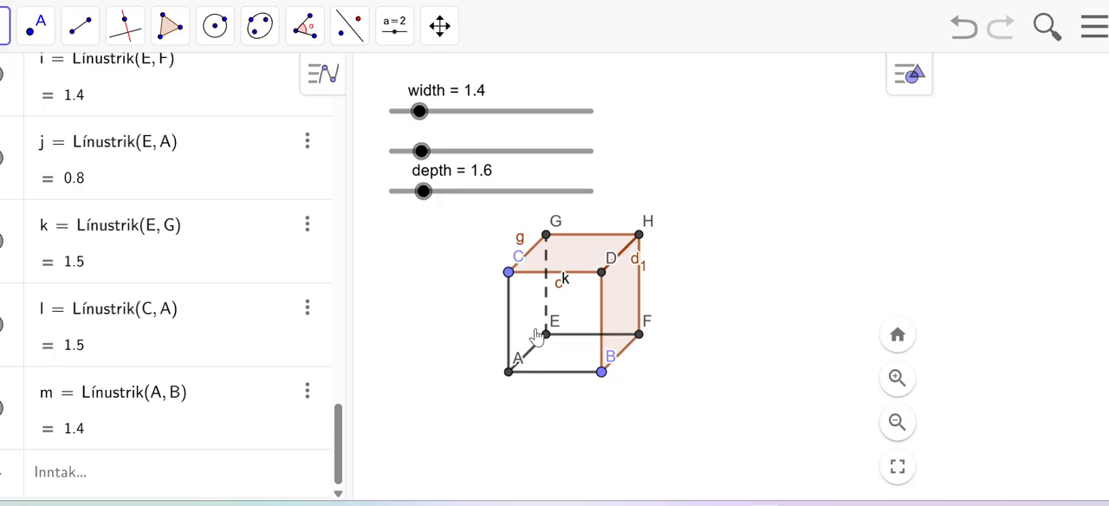
# Step: Hide the label g on edge GC and the label k on the dashed edge EG
pyautogui.rightClick(523, 249)
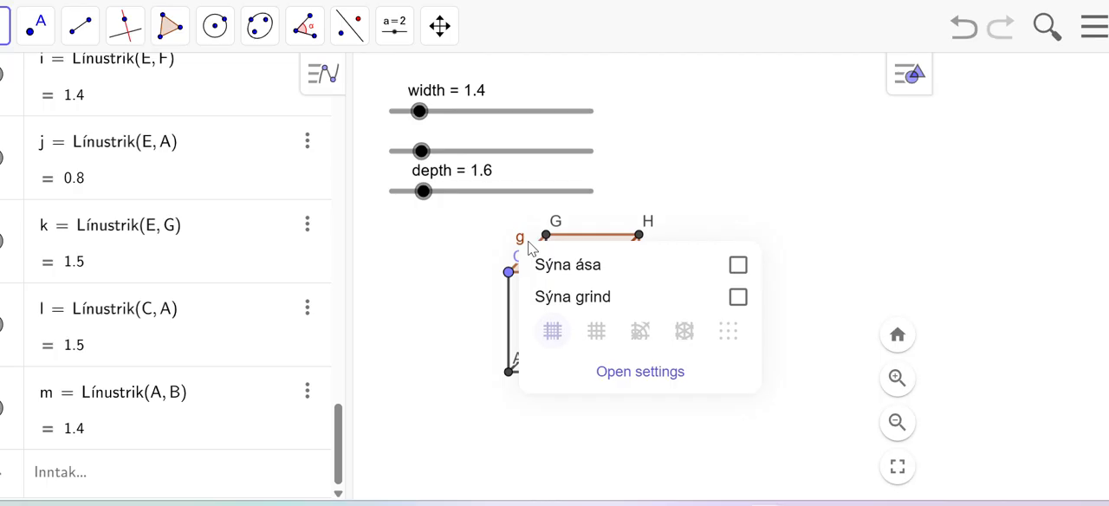
pyautogui.click(885, 195)
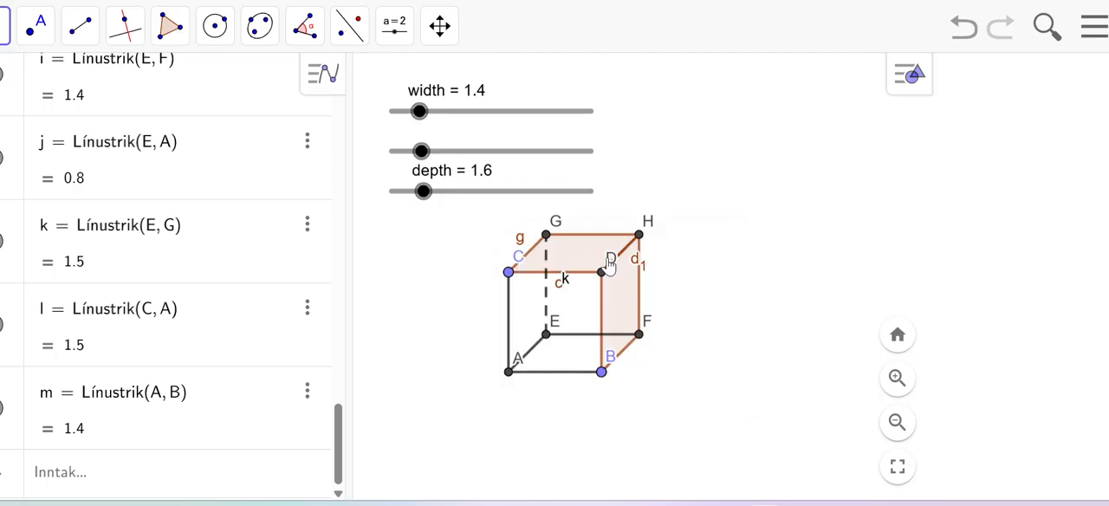
pyautogui.rightClick(521, 248)
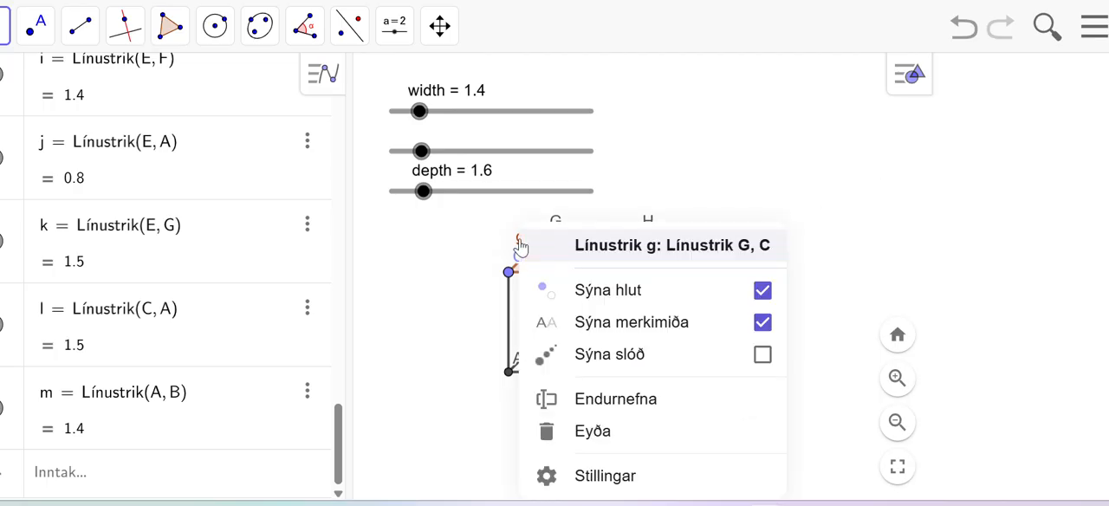
pyautogui.click(762, 322)
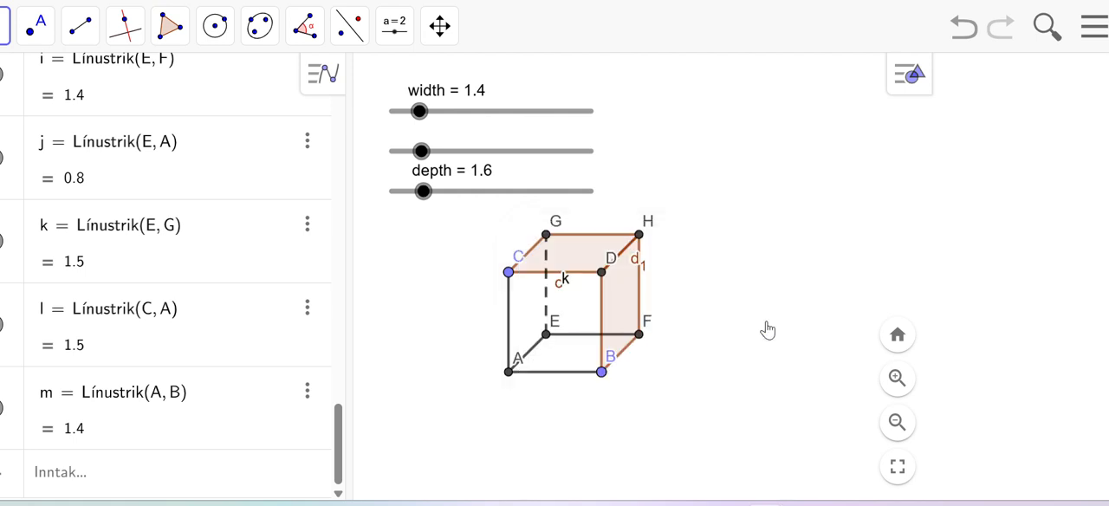
pyautogui.rightClick(637, 265)
pyautogui.click(804, 180)
pyautogui.rightClick(561, 292)
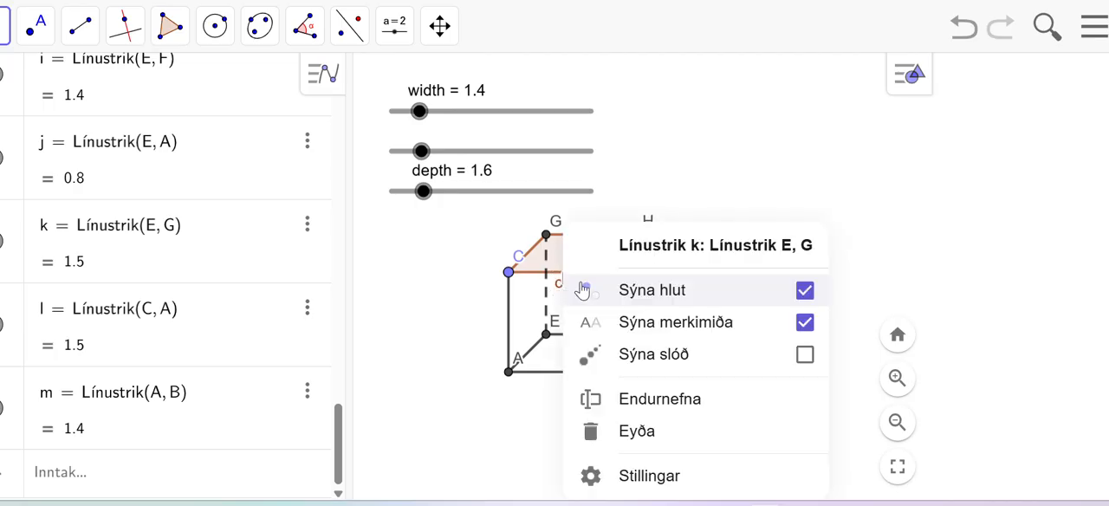
pyautogui.click(805, 322)
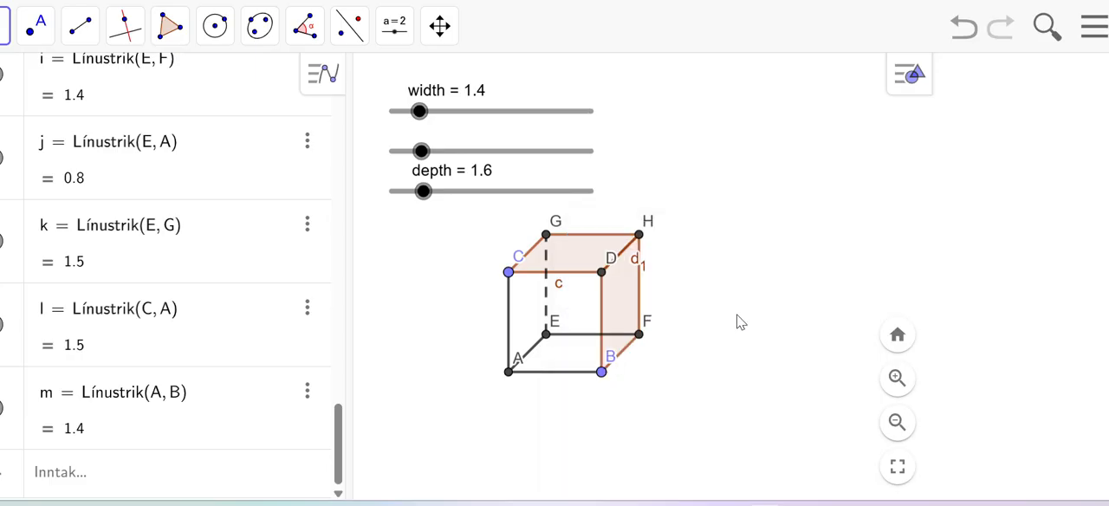
pyautogui.rightClick(561, 292)
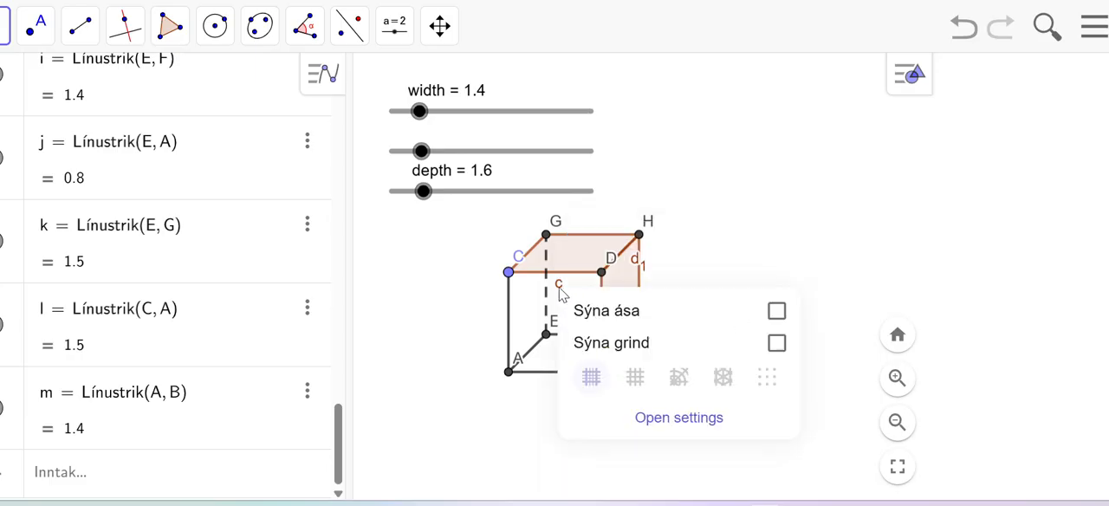
pyautogui.click(701, 231)
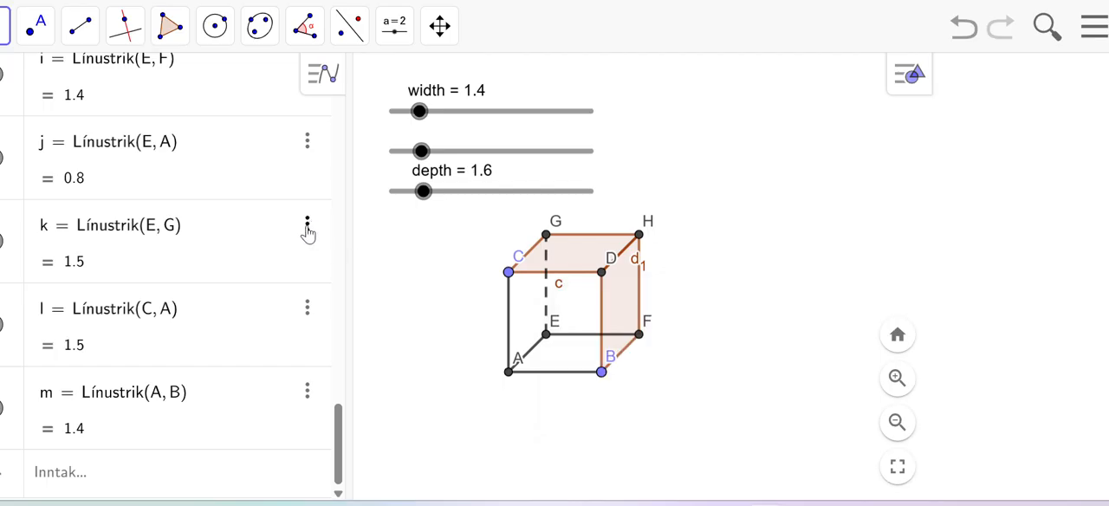
# Step: Hide the label d1 on the top face's edge DH and the label c on edge CD
pyautogui.rightClick(637, 266)
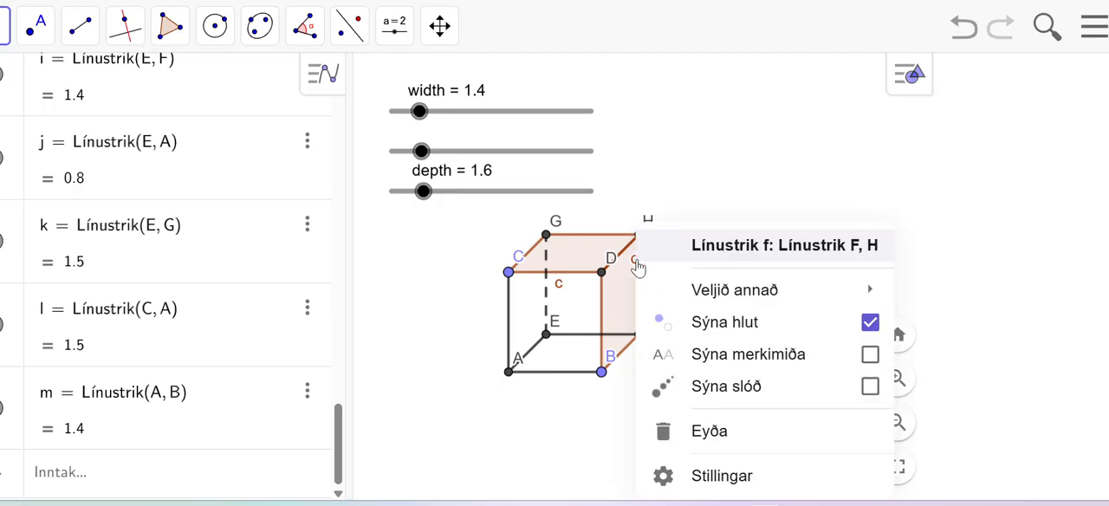
pyautogui.click(792, 163)
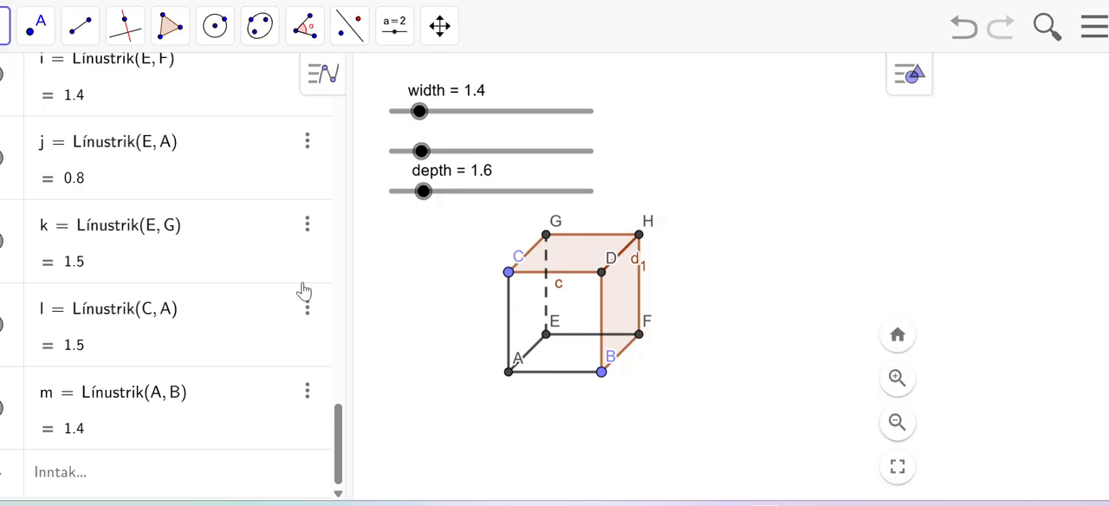
pyautogui.scroll(5, 202, 283)
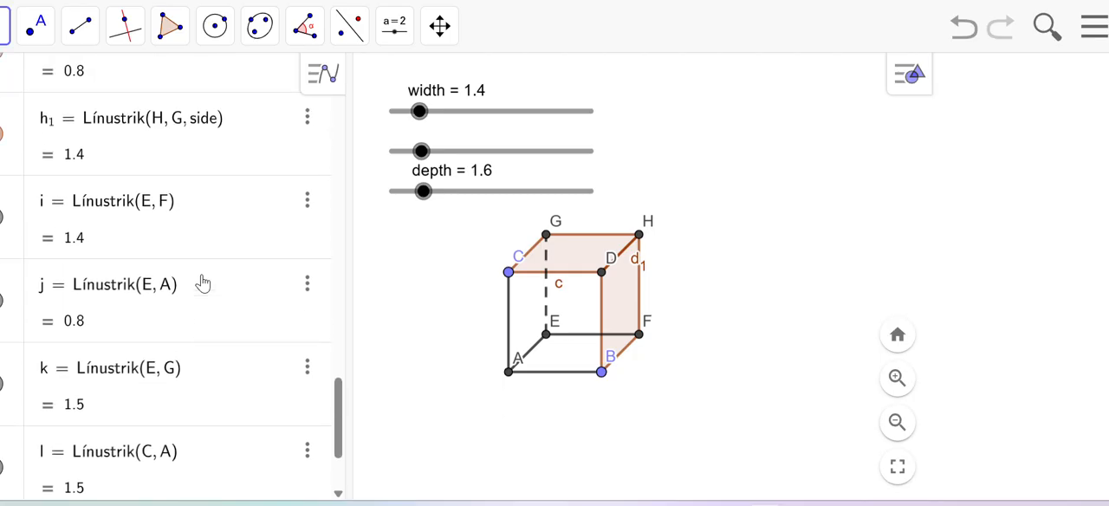
pyautogui.scroll(2, 202, 283)
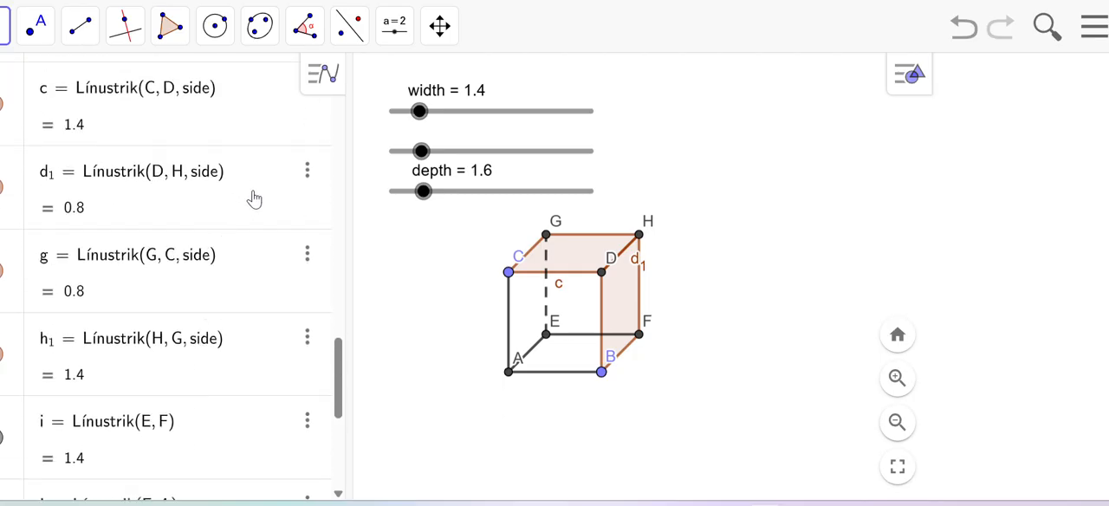
pyautogui.click(307, 172)
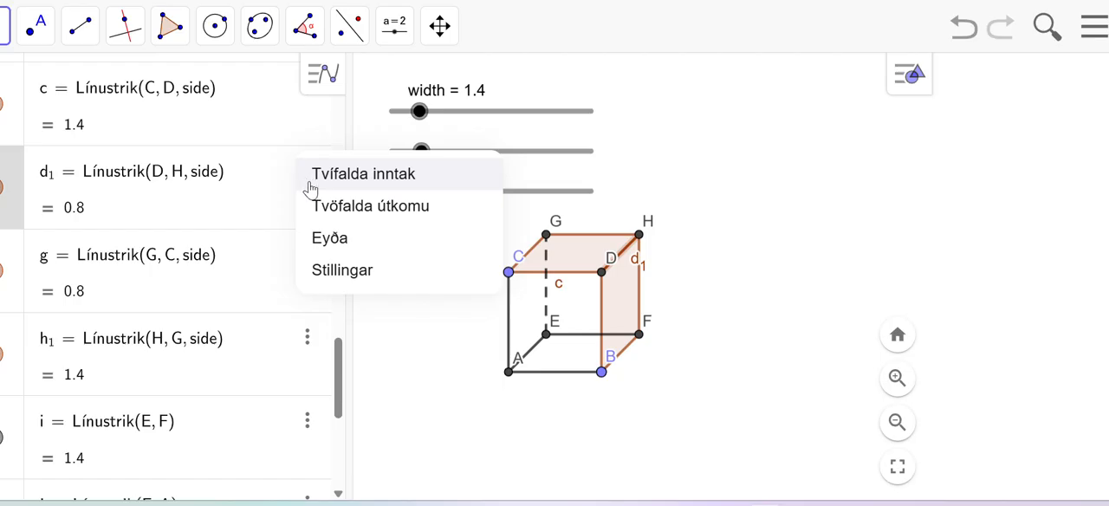
pyautogui.click(350, 272)
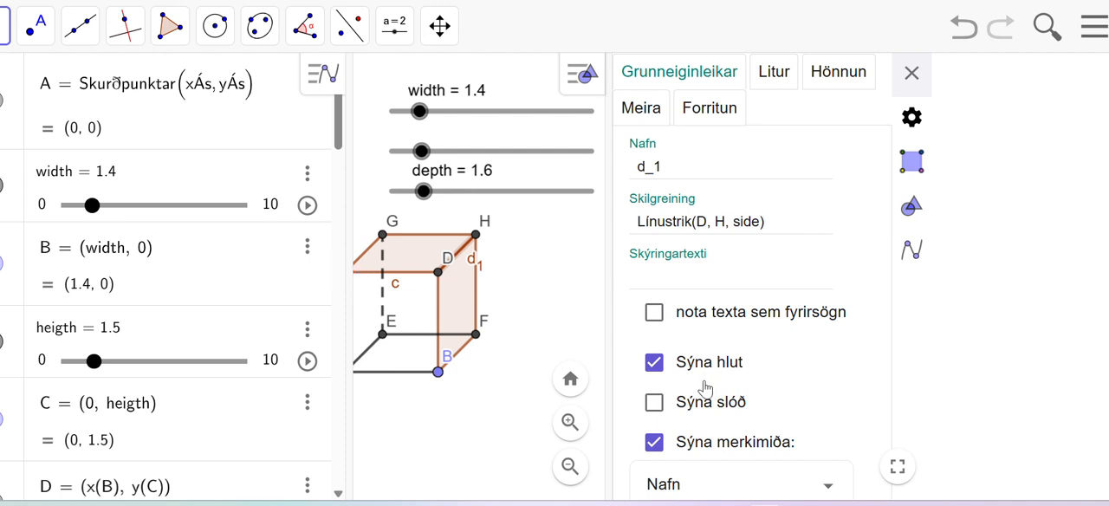
pyautogui.click(654, 442)
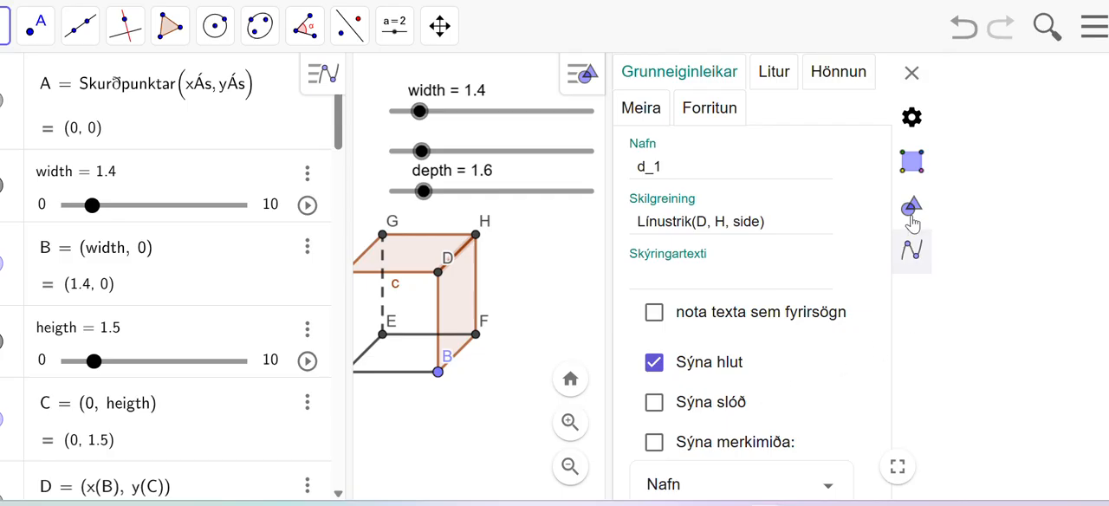
pyautogui.click(911, 75)
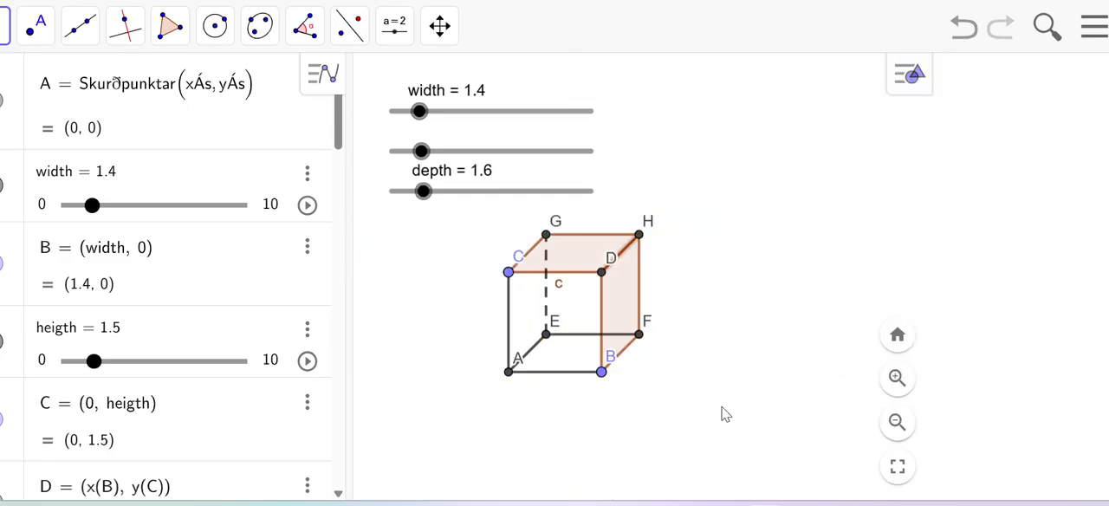
pyautogui.rightClick(558, 291)
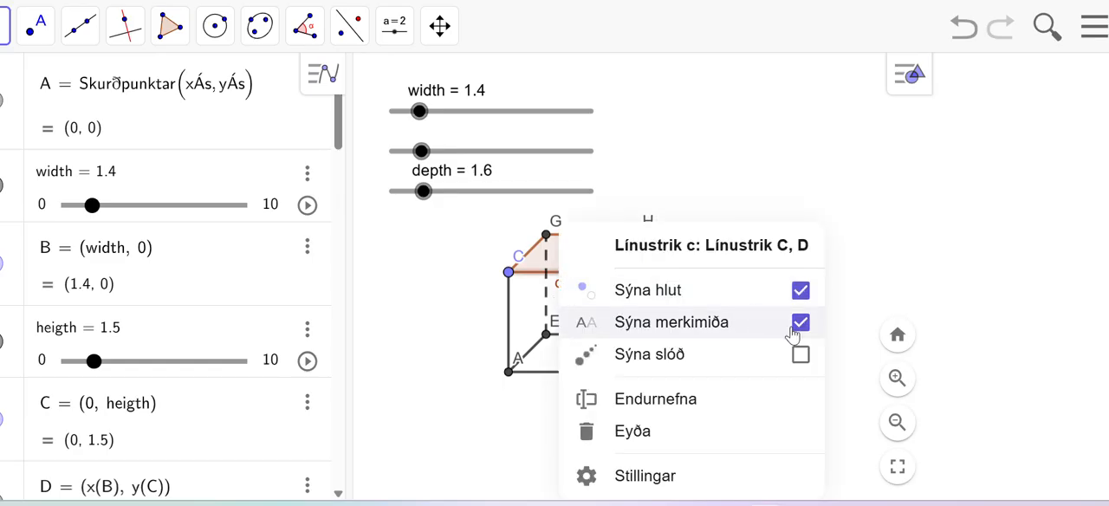
pyautogui.click(801, 328)
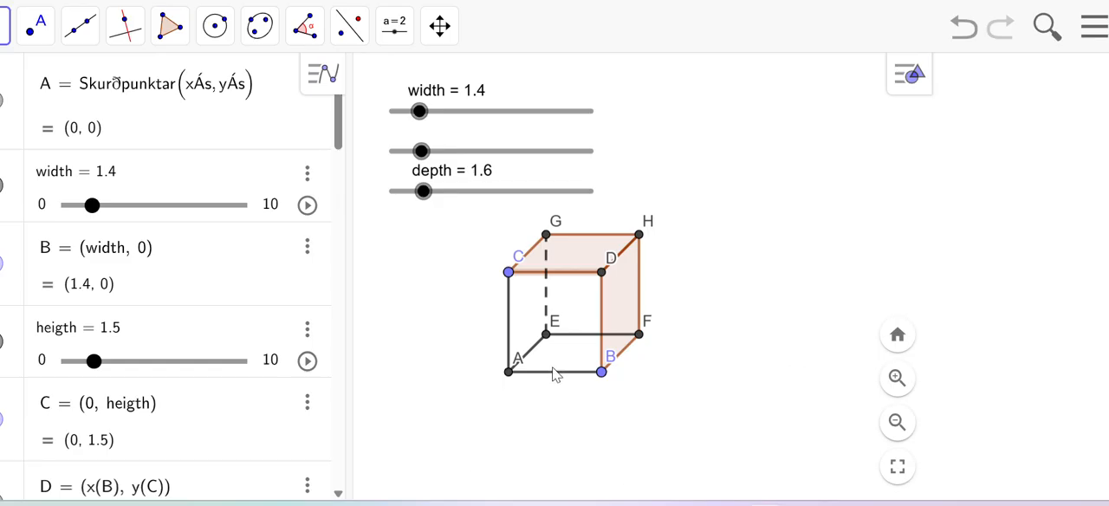
# Step: Move the labels of points A, C and B outside the box's outline, next to their points
pyautogui.moveTo(511, 368); pyautogui.dragTo(490, 385)
pyautogui.moveTo(517, 264); pyautogui.dragTo(495, 272)
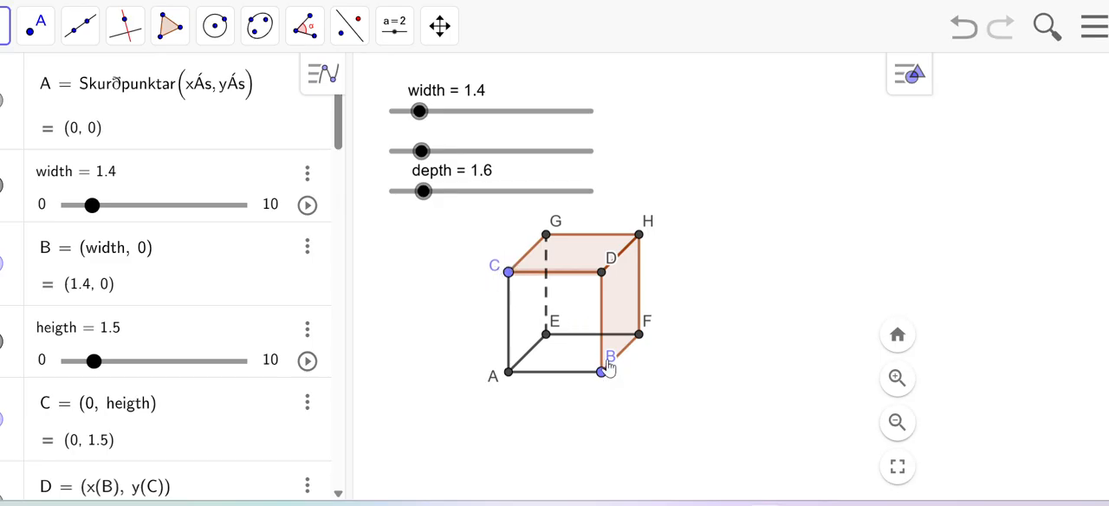
pyautogui.moveTo(611, 367); pyautogui.dragTo(613, 385)
# Step: Set the depth slider to 1.8
pyautogui.moveTo(422, 192); pyautogui.dragTo(425, 213)
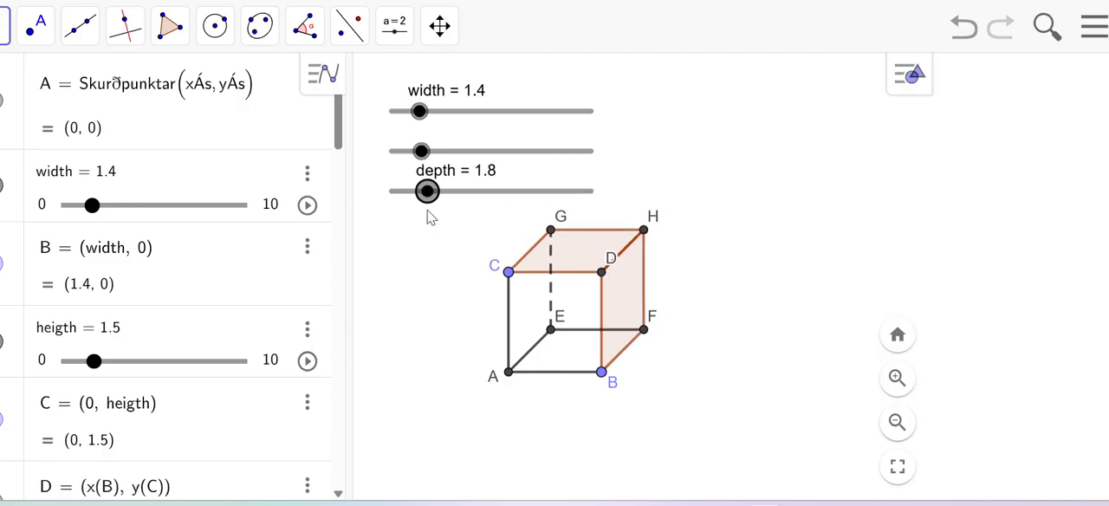
# Step: Set the heigth slider to 1.8 and the width slider to 1.1
pyautogui.moveTo(424, 160)
pyautogui.mouseDown()
pyautogui.moveTo(471, 156)
pyautogui.moveTo(425, 152)
pyautogui.mouseUp()
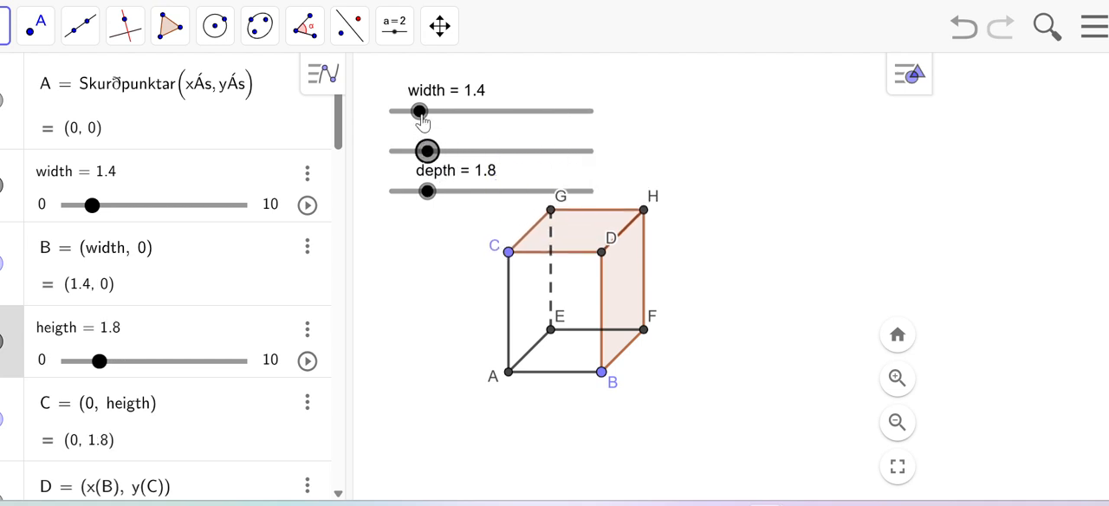
pyautogui.moveTo(419, 116)
pyautogui.mouseDown()
pyautogui.moveTo(485, 124)
pyautogui.moveTo(415, 131)
pyautogui.mouseUp()
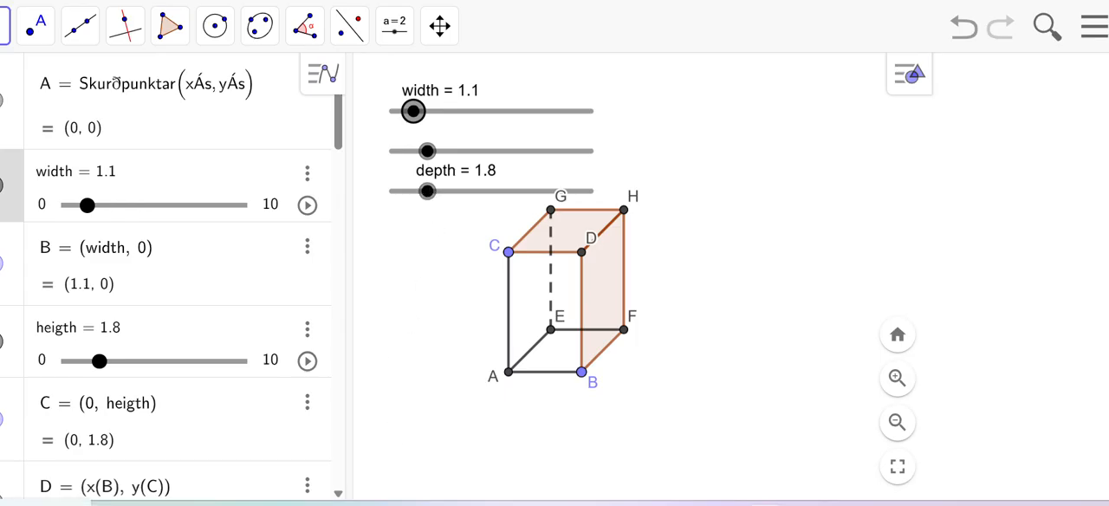
# Step: Define the box's surface area as Heildarflatarmál = 2(width heigth + heigth depth + depth width)
pyautogui.scroll(-15, 157, 372)
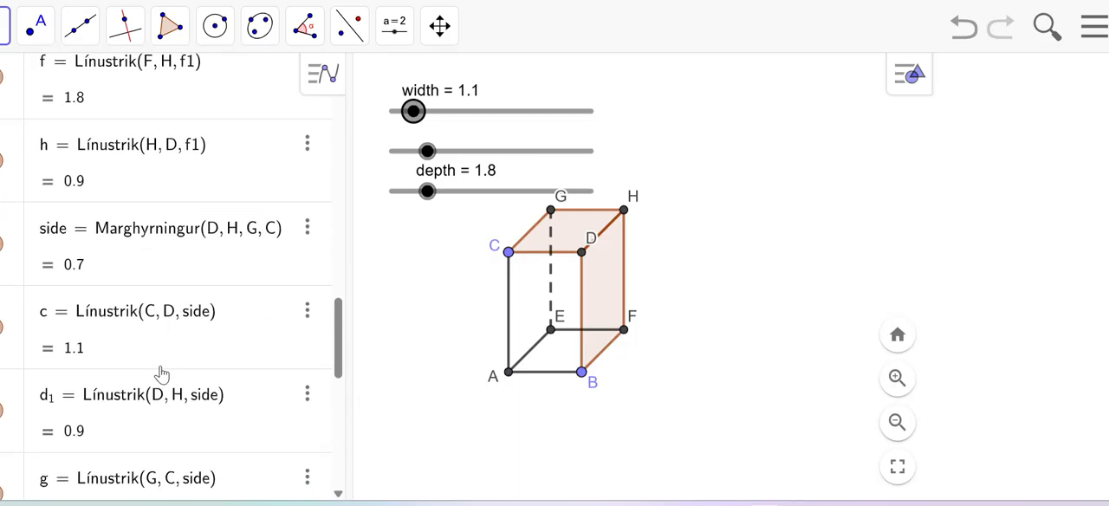
pyautogui.scroll(-7, 160, 375)
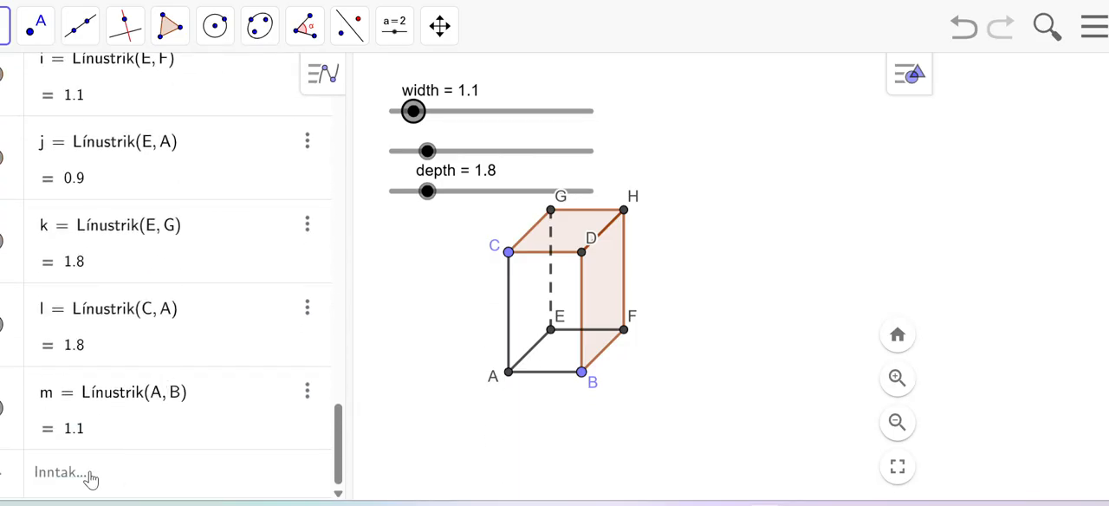
pyautogui.click(74, 482)
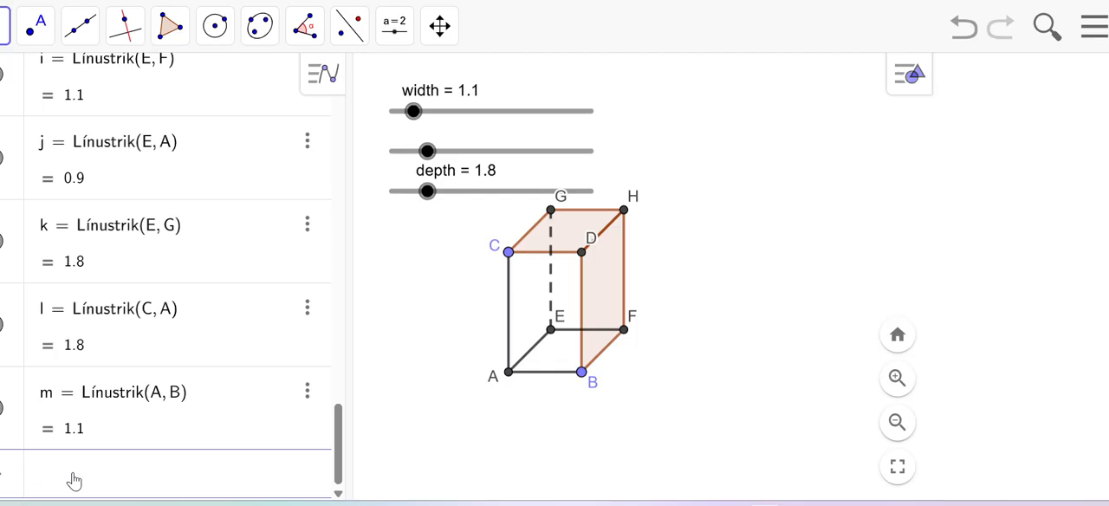
pyautogui.write('Hei')
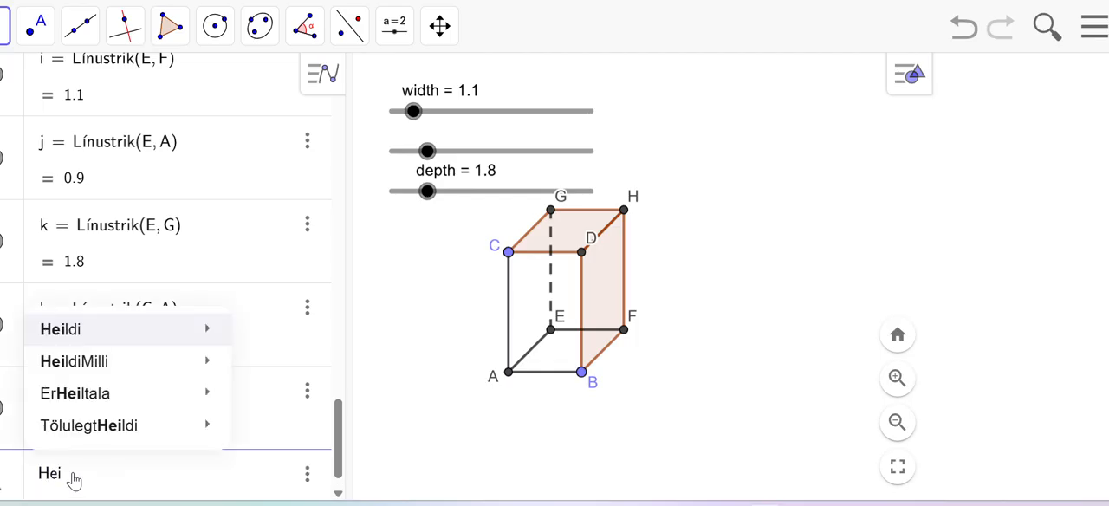
pyautogui.write('ldar')
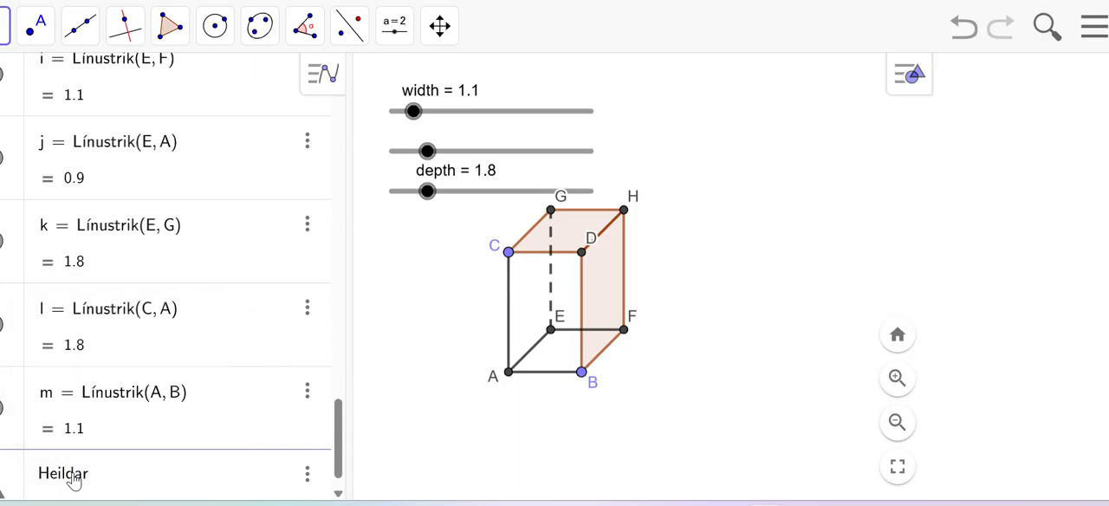
pyautogui.write('flatarmál = 2(wi')
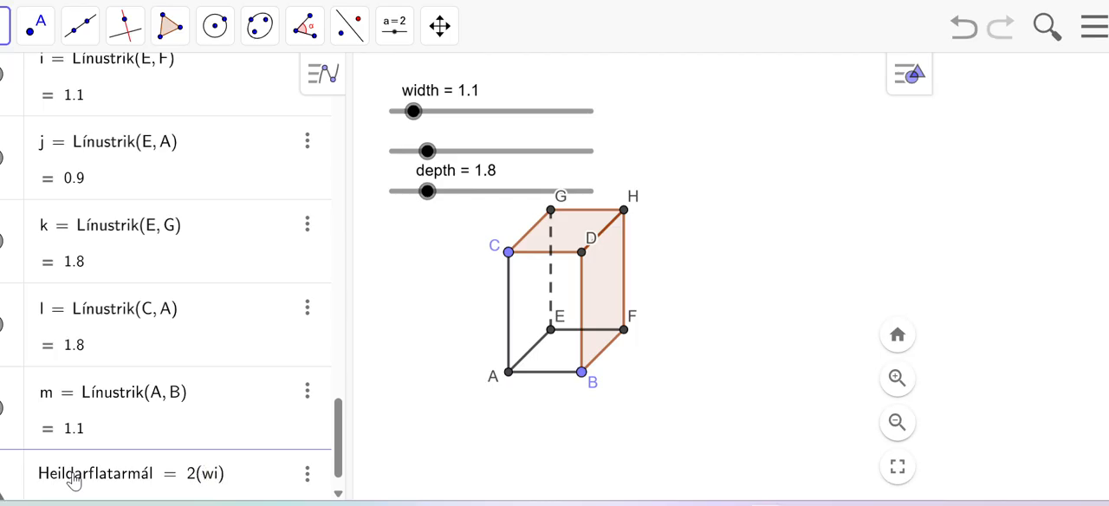
pyautogui.write('dth heigt')
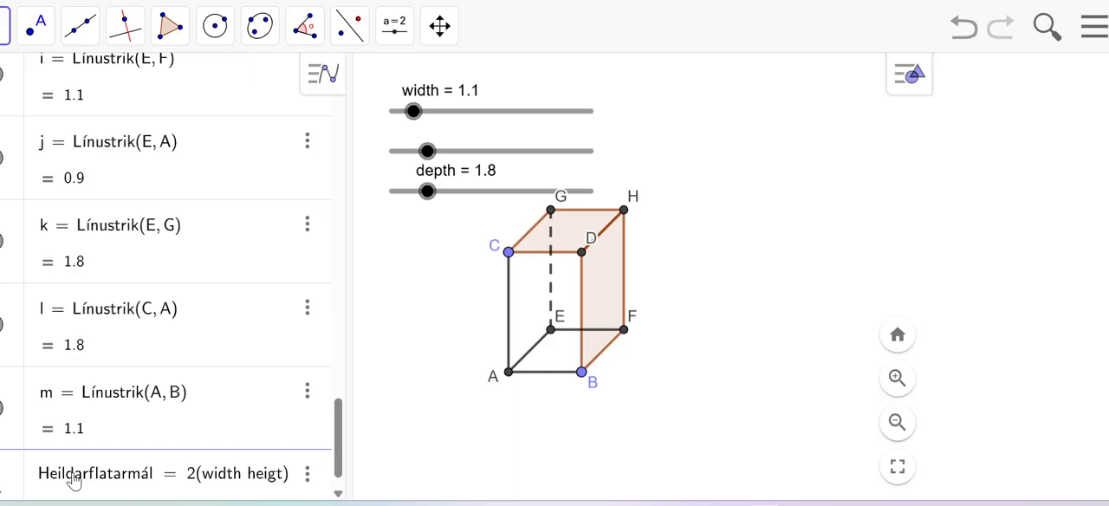
pyautogui.write('h ')
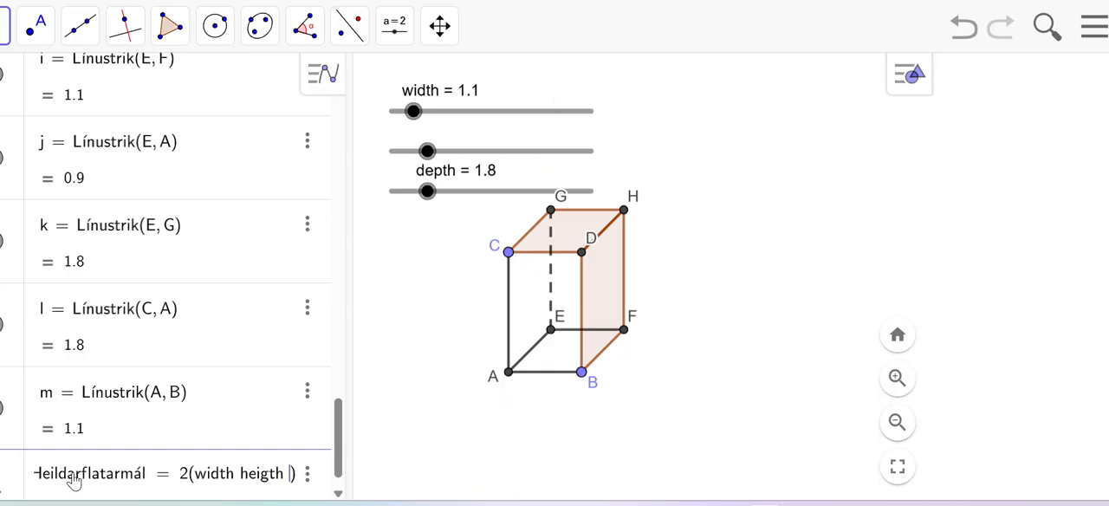
pyautogui.write('+')
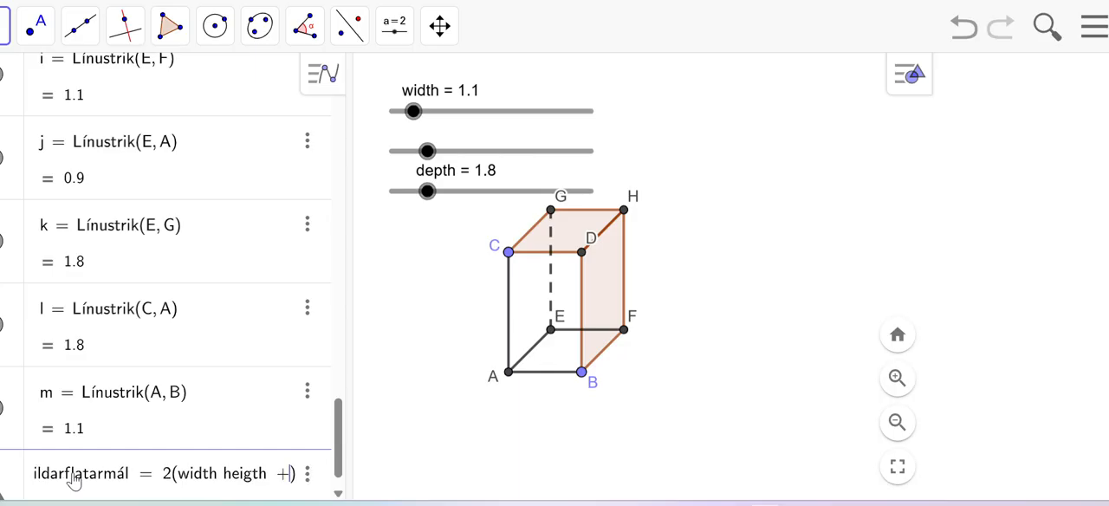
pyautogui.write(' heig')
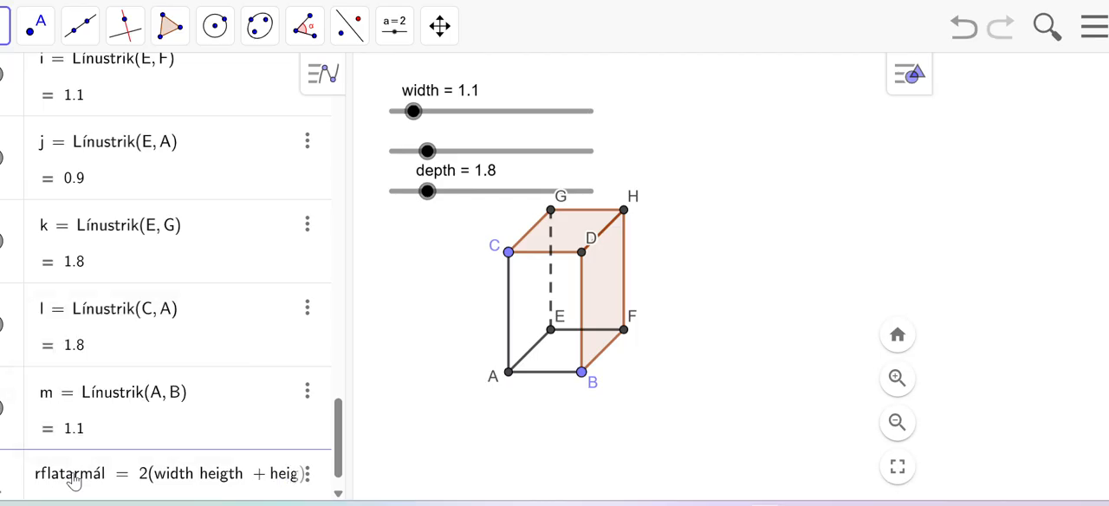
pyautogui.write('th de')
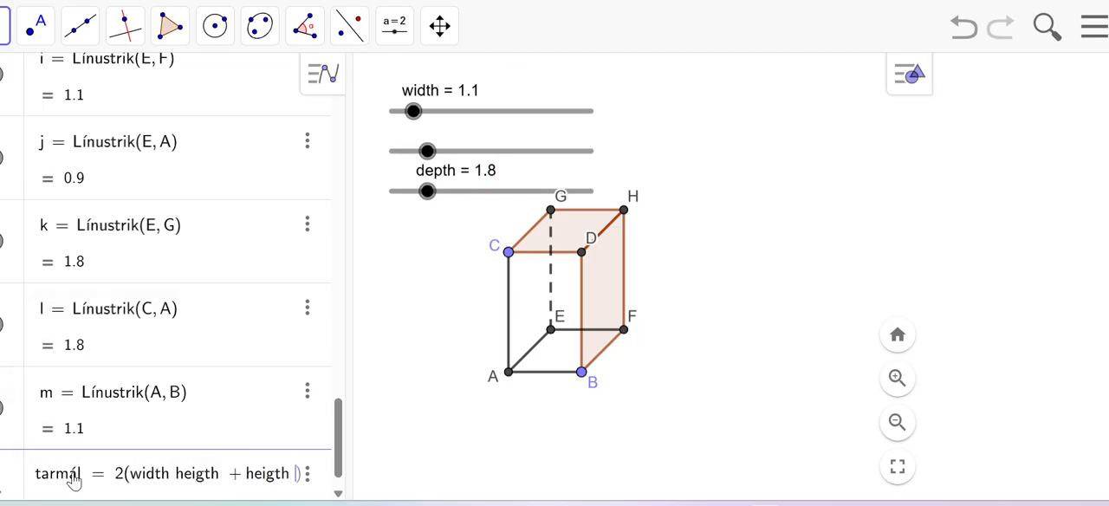
pyautogui.write('pth')
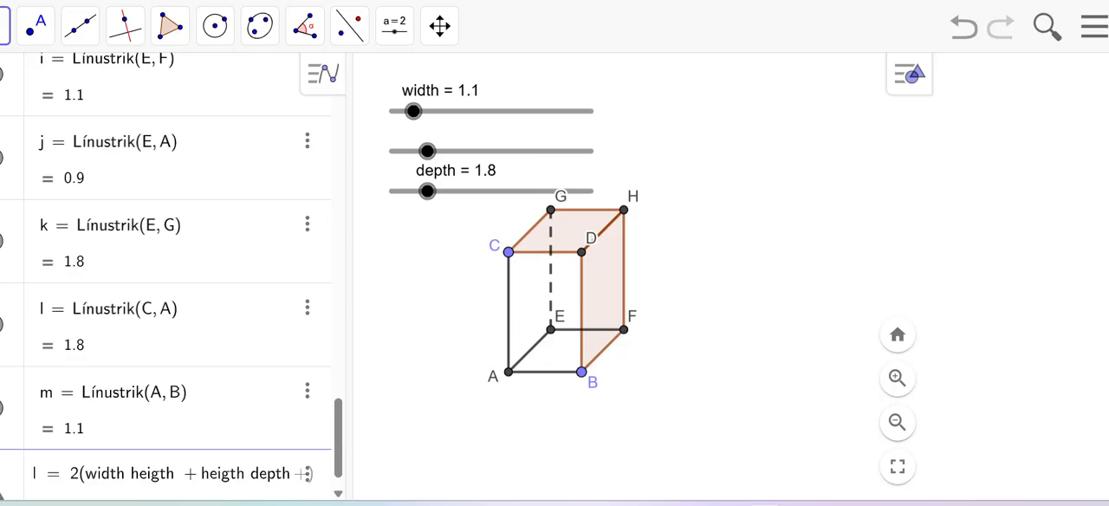
pyautogui.write('+d')
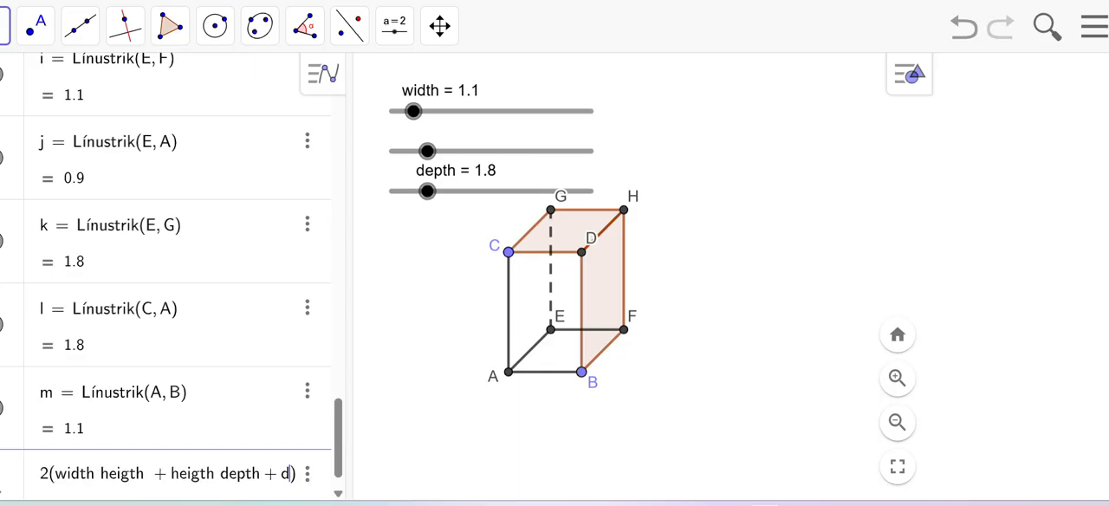
pyautogui.write('epth')
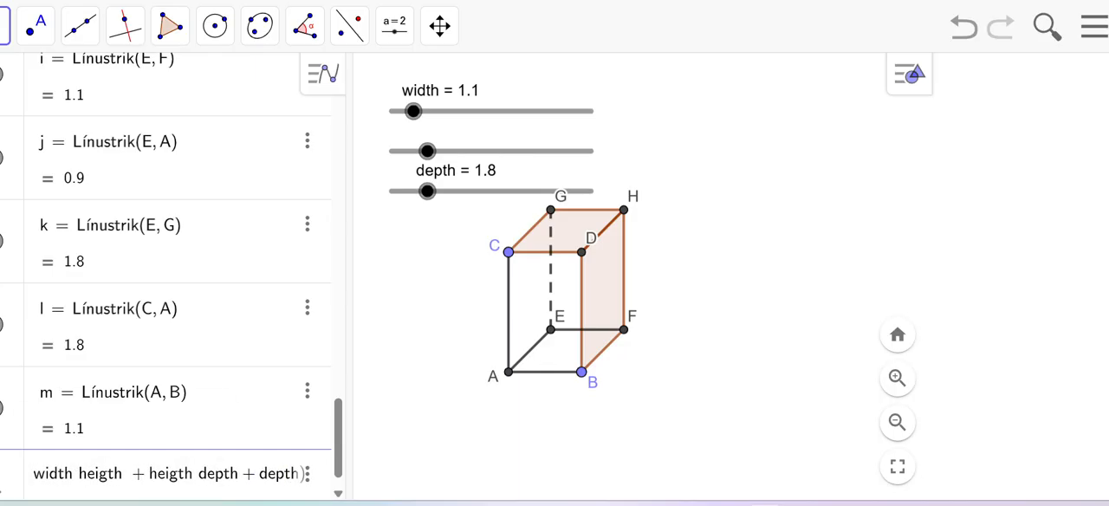
pyautogui.write(' wi')
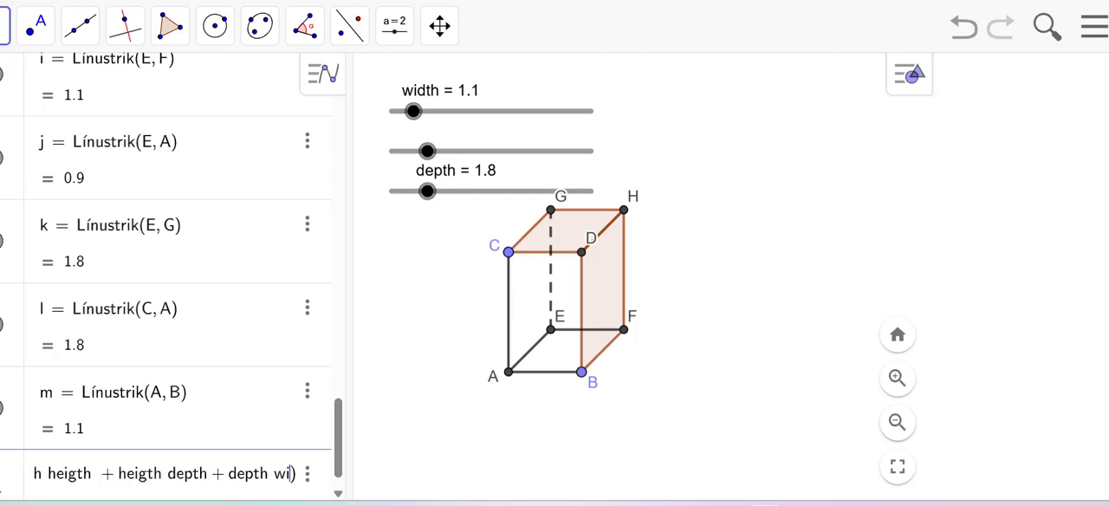
pyautogui.write('dth')
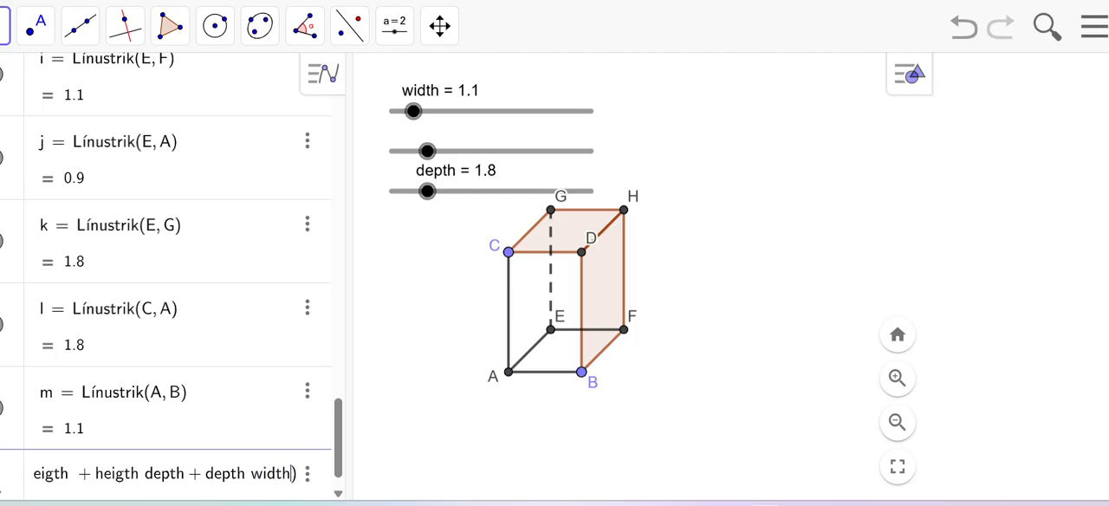
pyautogui.press('Return')
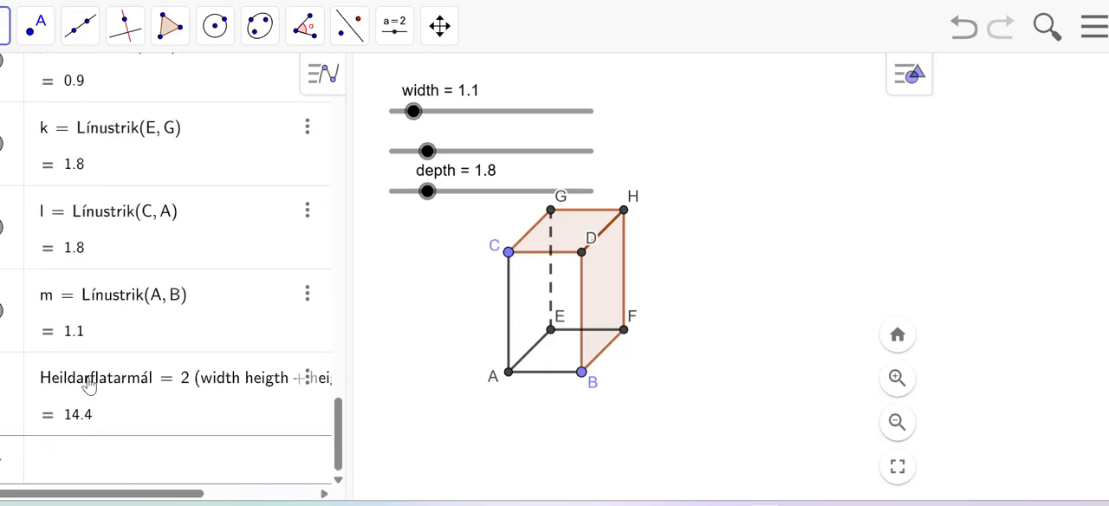
# Step: Show Heildarflatarmál as a dynamic text in the graphics view and place it just below the box
pyautogui.moveTo(89, 387); pyautogui.dragTo(396, 428)
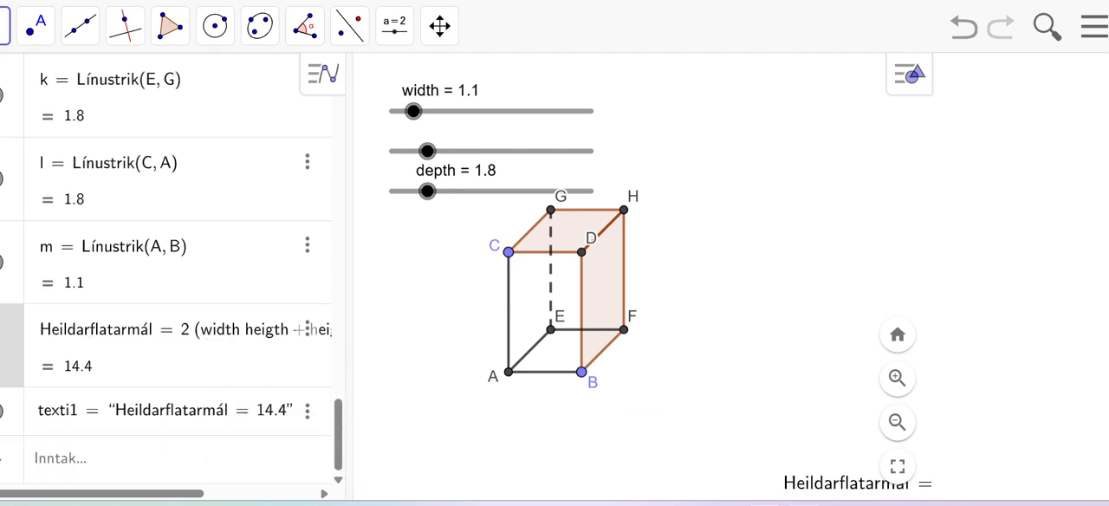
pyautogui.moveTo(796, 478); pyautogui.dragTo(454, 422)
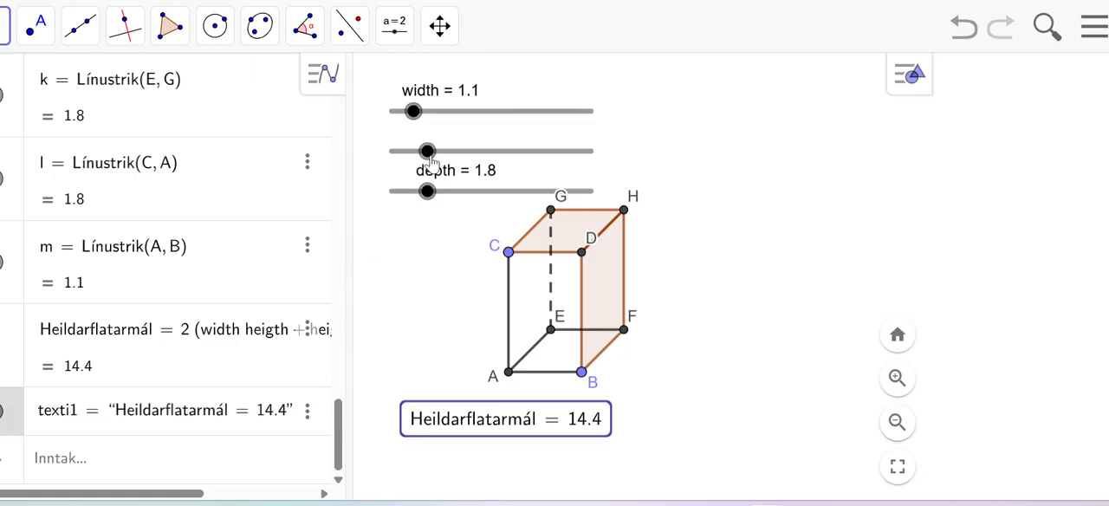
# Step: Try the width slider at 2.2, and bring it back down to 1.4
pyautogui.moveTo(428, 160)
pyautogui.mouseDown()
pyautogui.moveTo(466, 164)
pyautogui.moveTo(423, 167)
pyautogui.mouseUp()
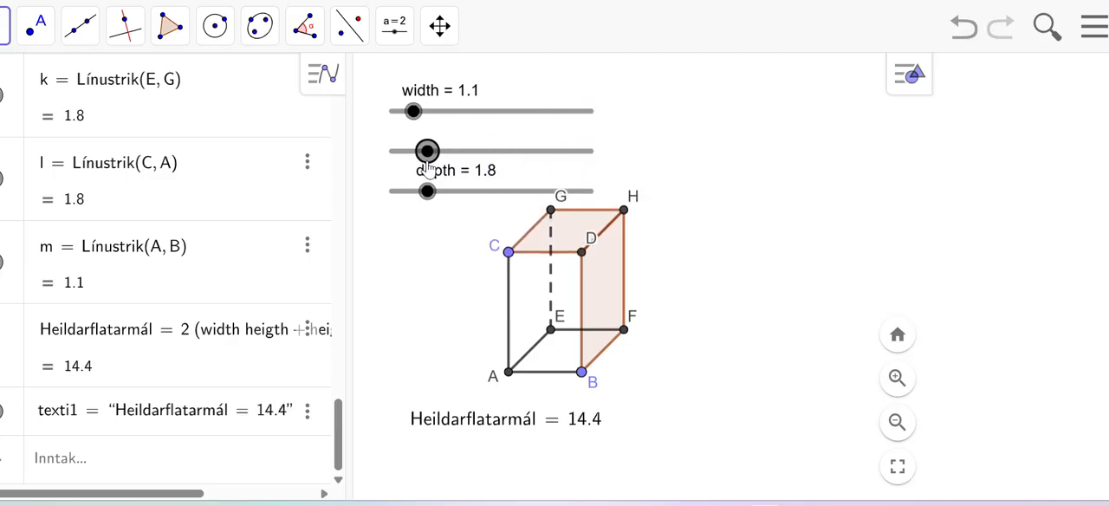
pyautogui.moveTo(413, 112); pyautogui.dragTo(436, 122)
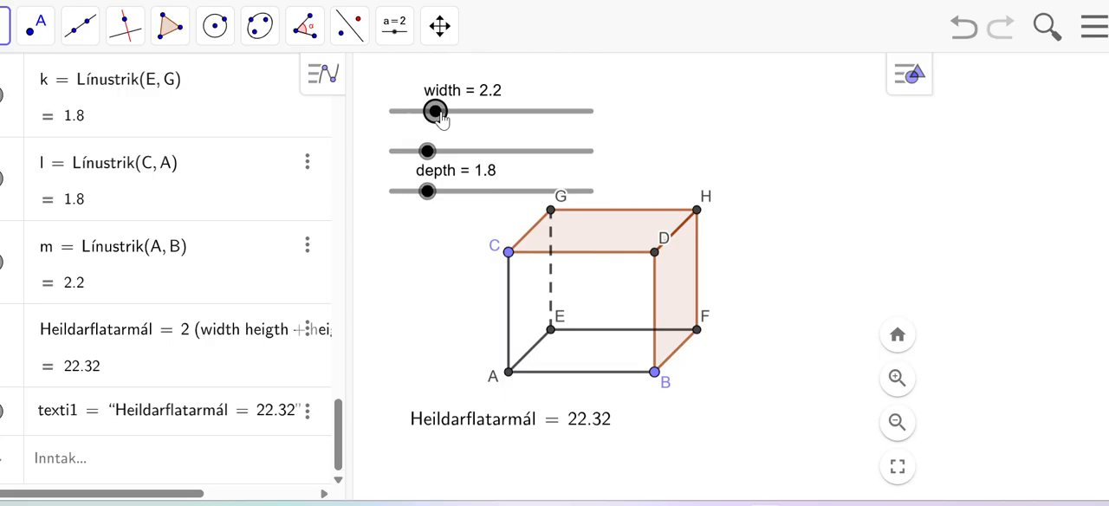
pyautogui.moveTo(439, 119); pyautogui.dragTo(441, 119)
pyautogui.moveTo(433, 113); pyautogui.dragTo(419, 113)
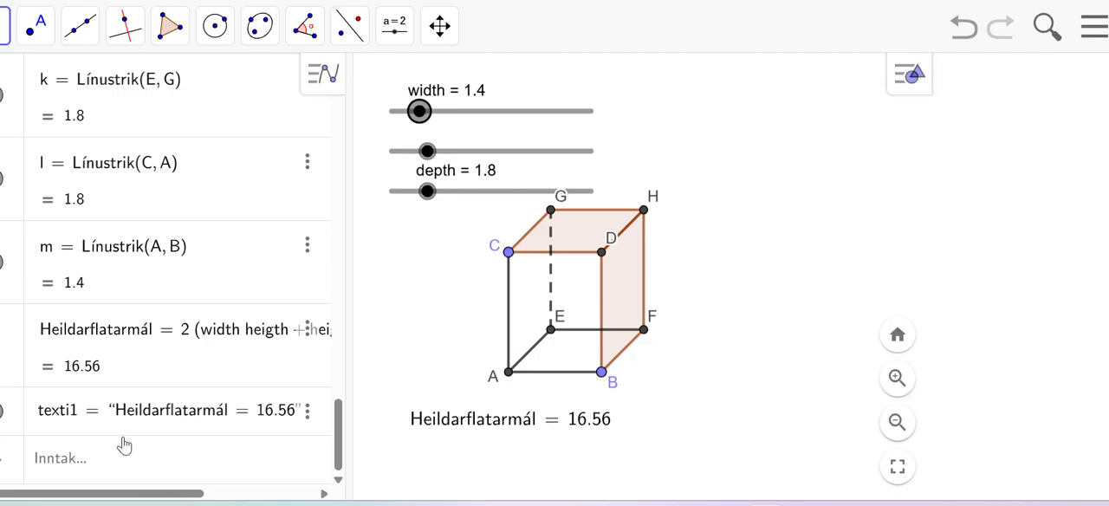
# Step: Define the box's volume as Rúmmál = width heigth depth
pyautogui.click(53, 460)
pyautogui.write('R')
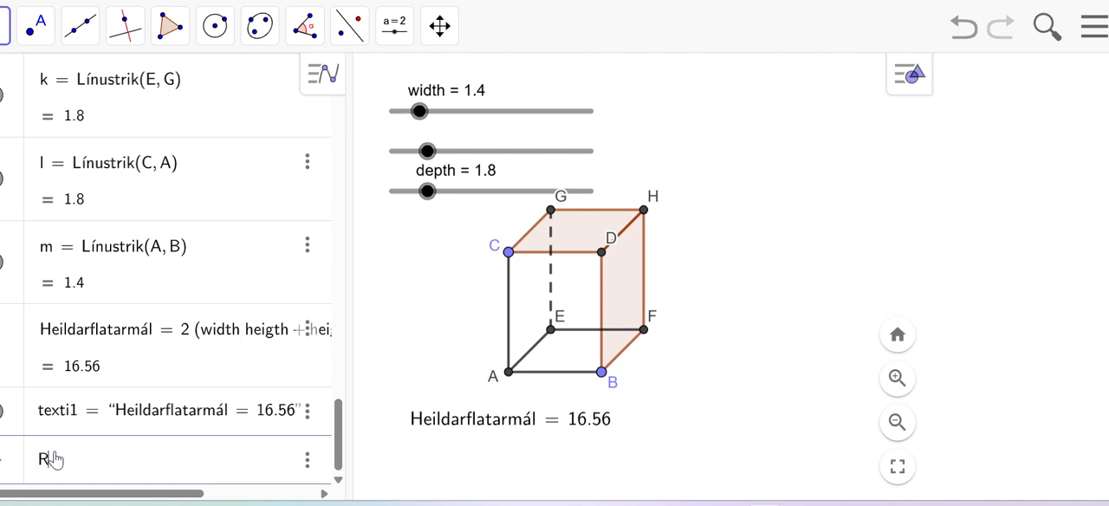
pyautogui.write('úmm')
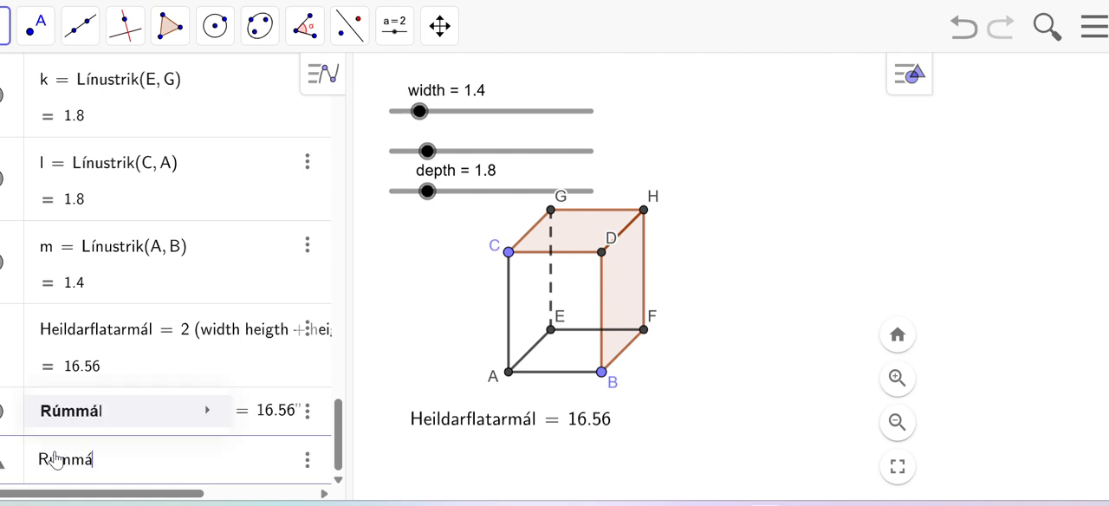
pyautogui.write('ál = wi')
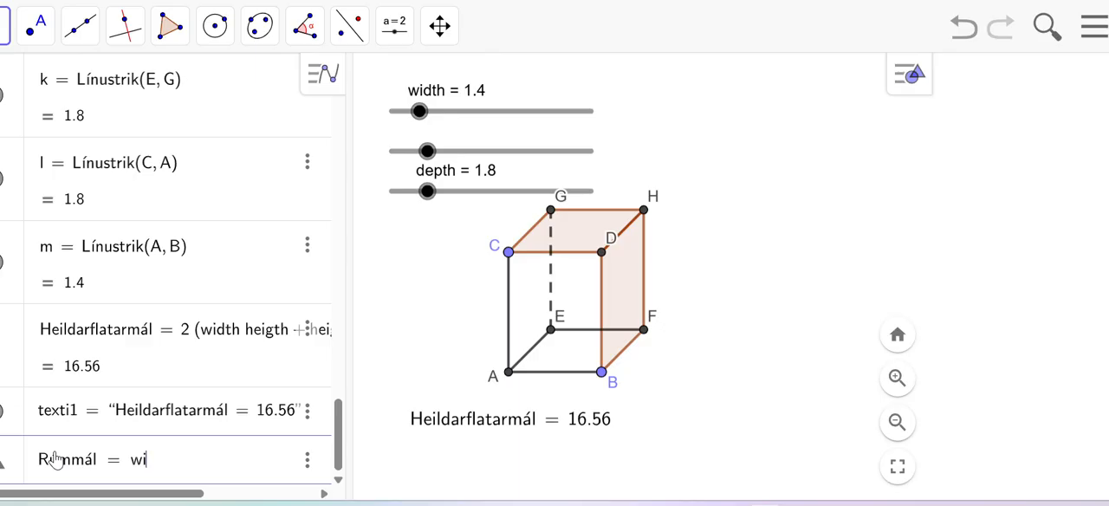
pyautogui.write('dth he')
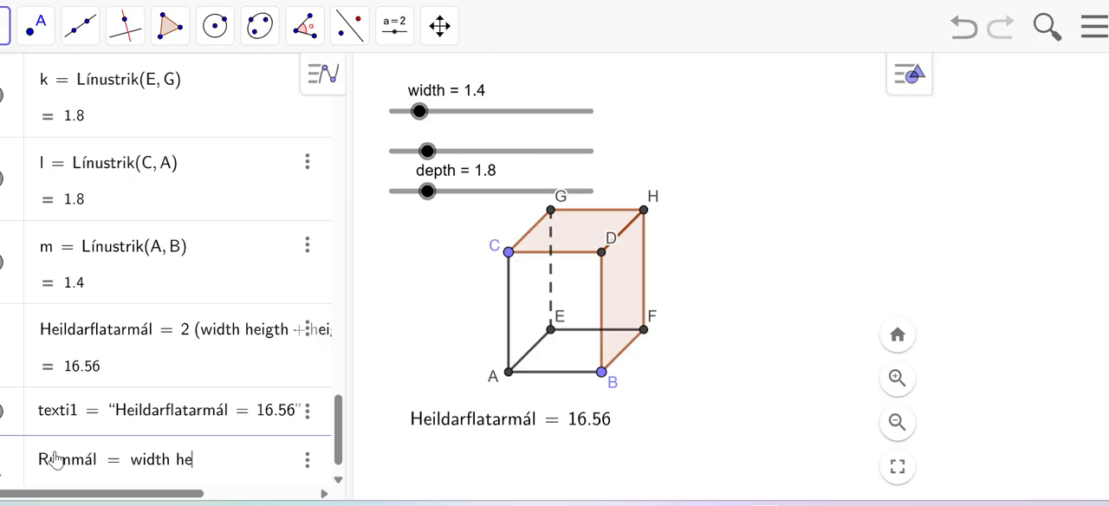
pyautogui.write('igth')
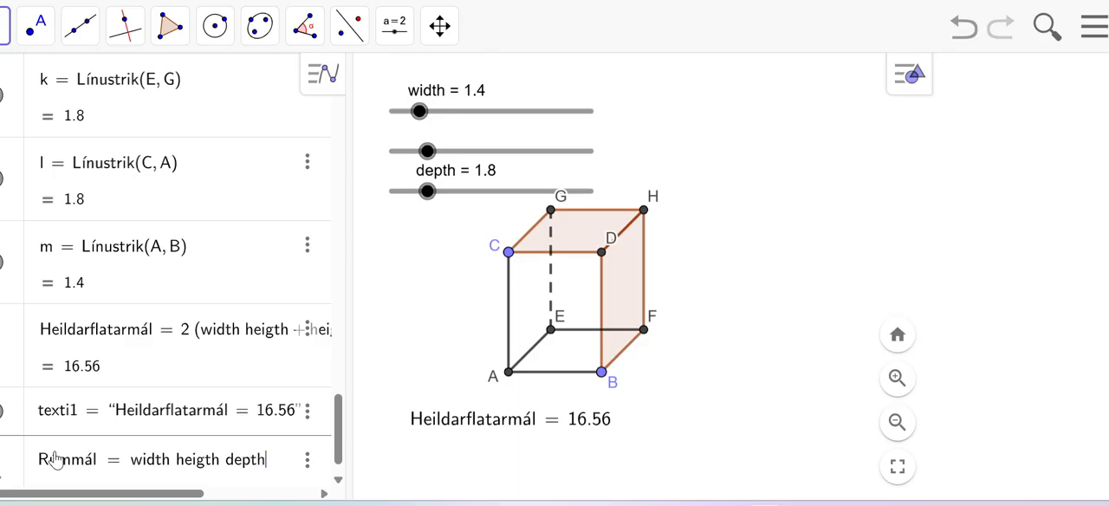
pyautogui.write(' depth')
pyautogui.press('Return')
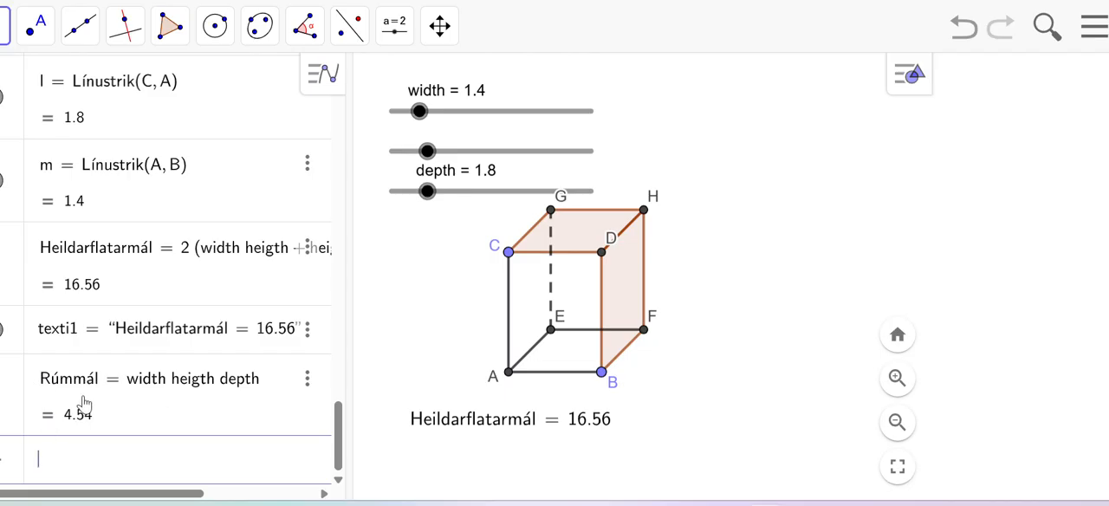
# Step: Show Rúmmál as a dynamic text under the Heildarflatarmál text, and narrow the algebra list to widen the drawing area
pyautogui.moveTo(84, 403); pyautogui.dragTo(337, 447)
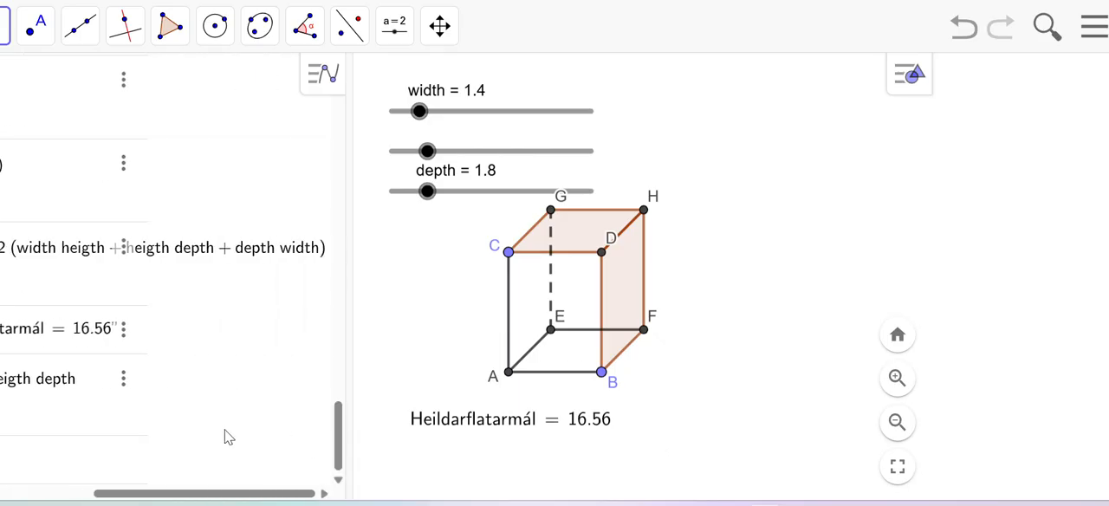
pyautogui.scroll(-2, 390, 424)
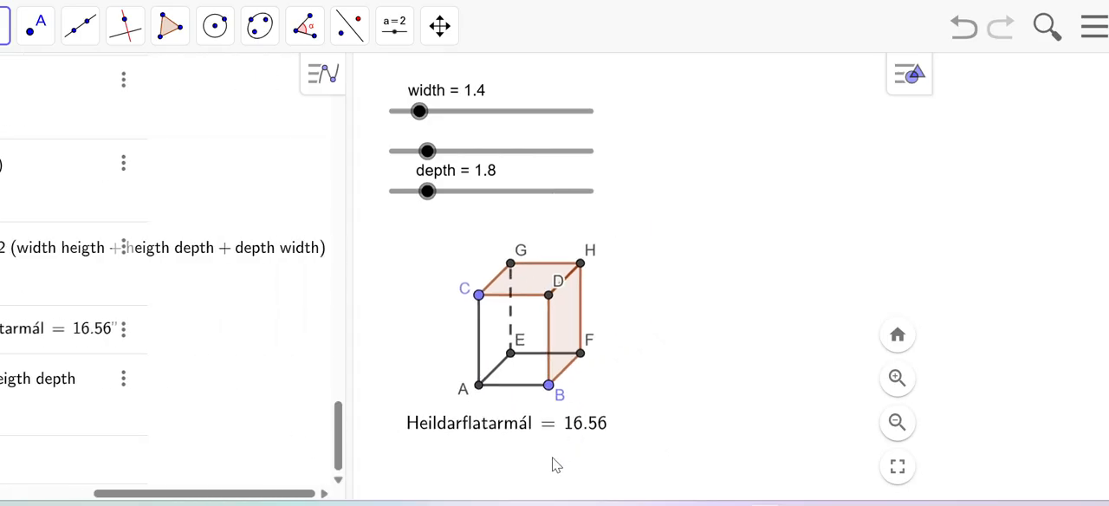
pyautogui.moveTo(556, 470); pyautogui.dragTo(658, 374)
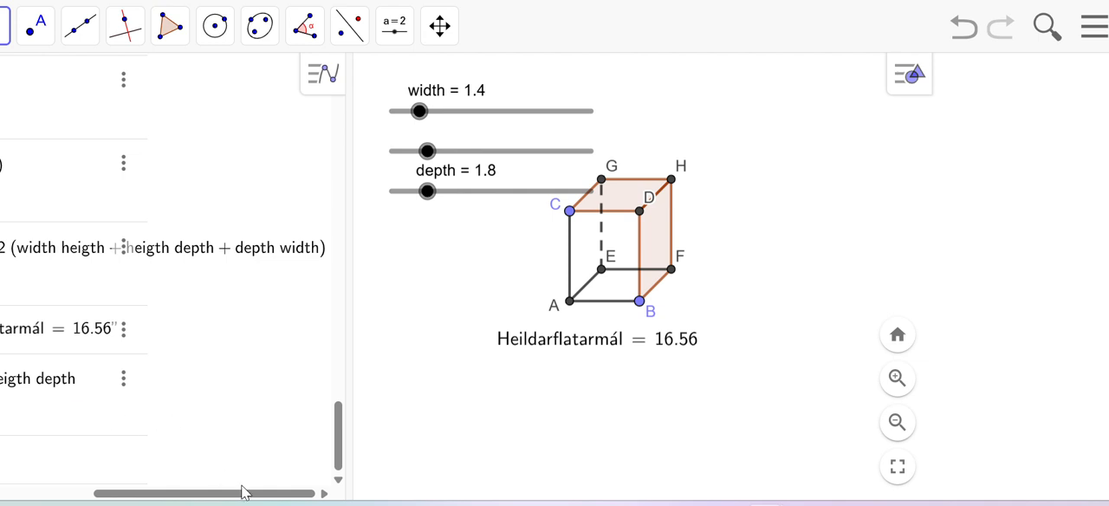
pyautogui.moveTo(245, 494); pyautogui.dragTo(151, 494)
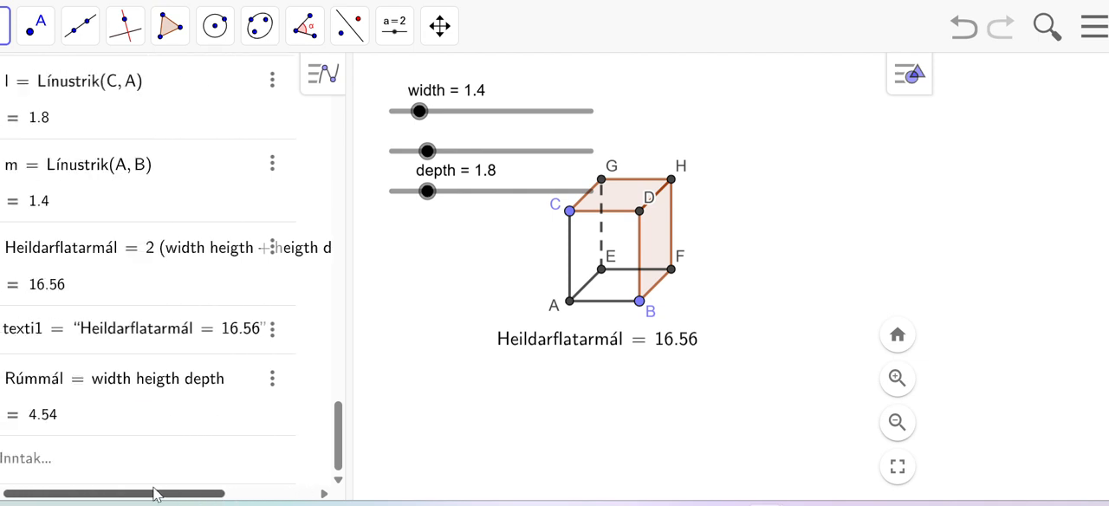
pyautogui.moveTo(28, 384); pyautogui.dragTo(482, 386)
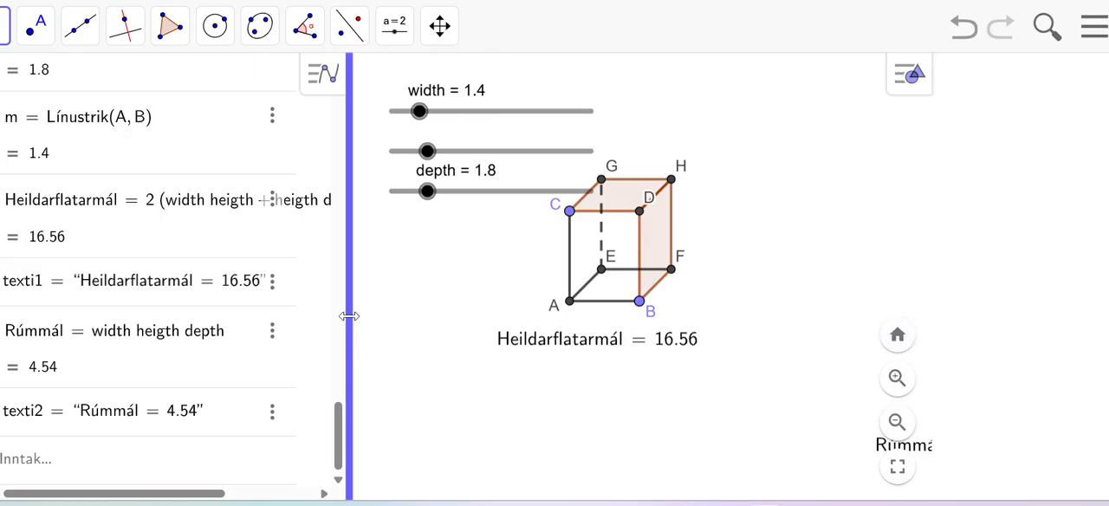
pyautogui.moveTo(347, 315); pyautogui.dragTo(157, 324)
pyautogui.moveTo(821, 447); pyautogui.dragTo(452, 385)
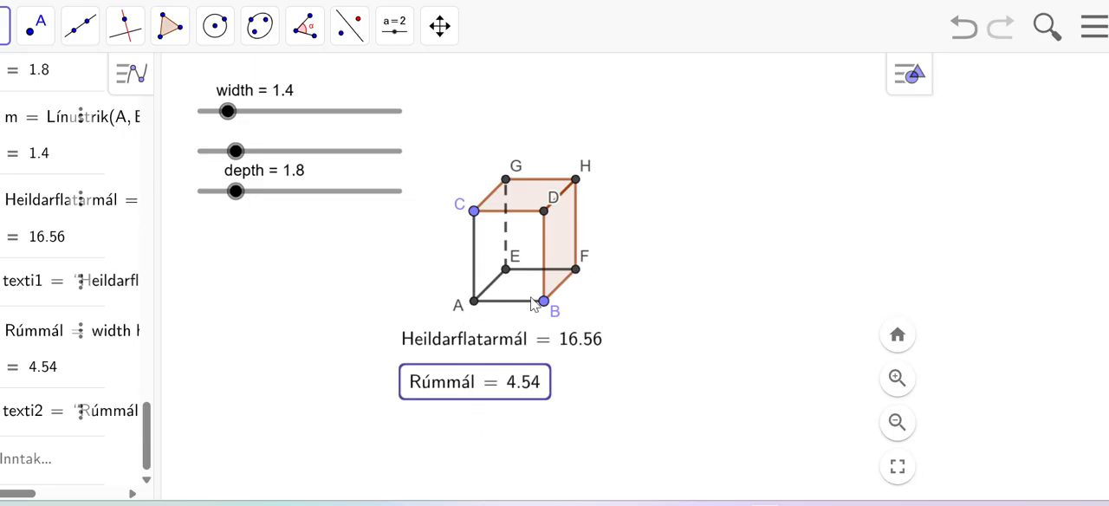
# Step: Widen the box to 1.7 by moving point B, and set the depth slider to 3.9
pyautogui.click(545, 301)
pyautogui.moveTo(544, 301); pyautogui.dragTo(559, 301)
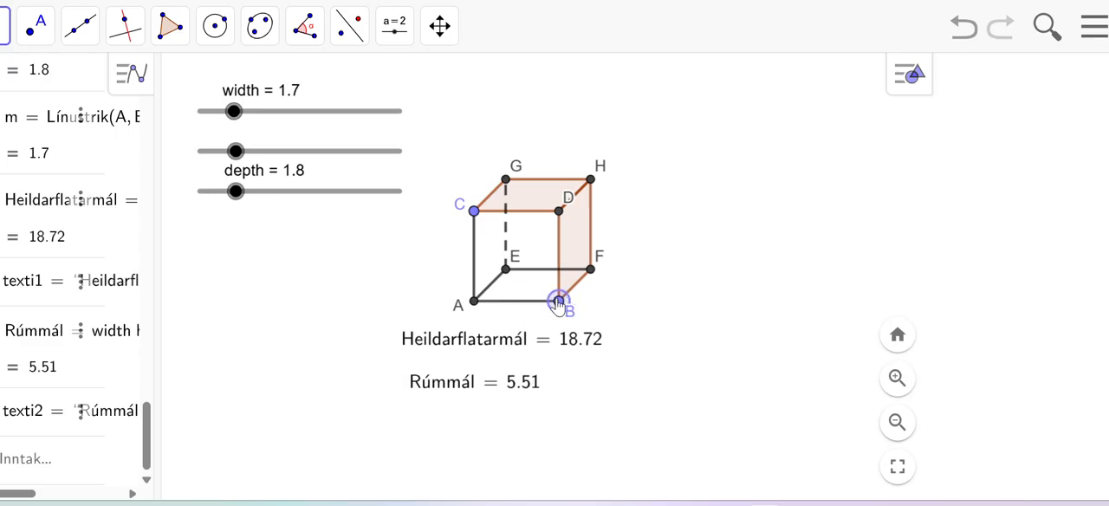
pyautogui.moveTo(235, 188); pyautogui.dragTo(278, 191)
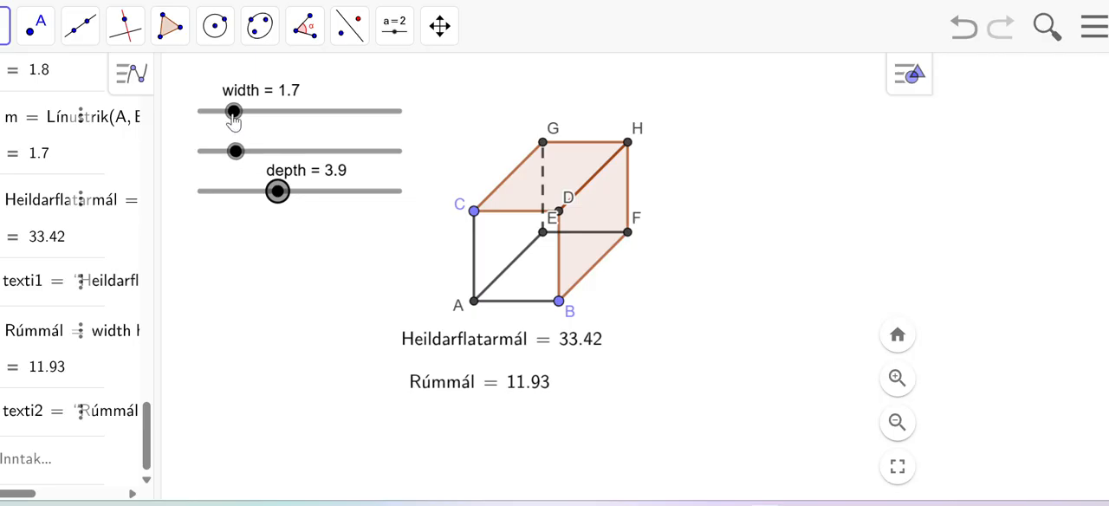
# Step: Make the box a cube by setting the width, heigth and depth sliders to 2.8
pyautogui.moveTo(235, 113); pyautogui.dragTo(256, 112)
pyautogui.moveTo(242, 148)
pyautogui.mouseDown()
pyautogui.moveTo(273, 156)
pyautogui.moveTo(255, 150)
pyautogui.mouseUp()
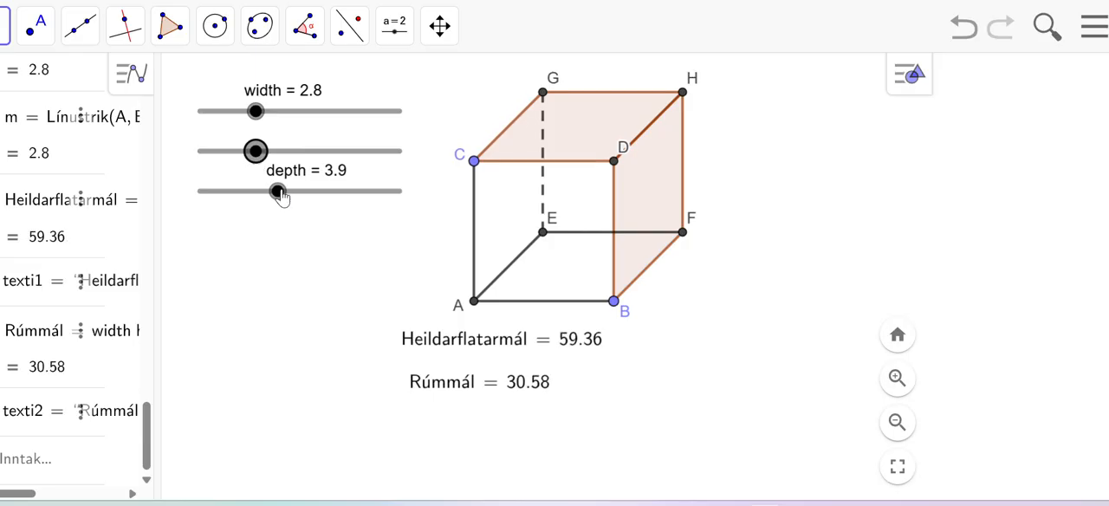
pyautogui.moveTo(278, 194); pyautogui.dragTo(256, 196)
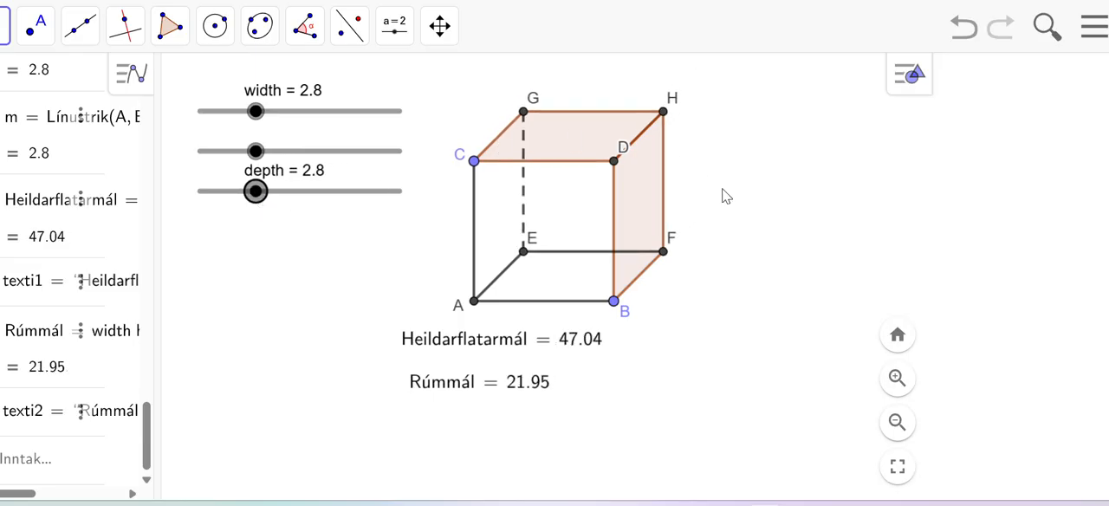